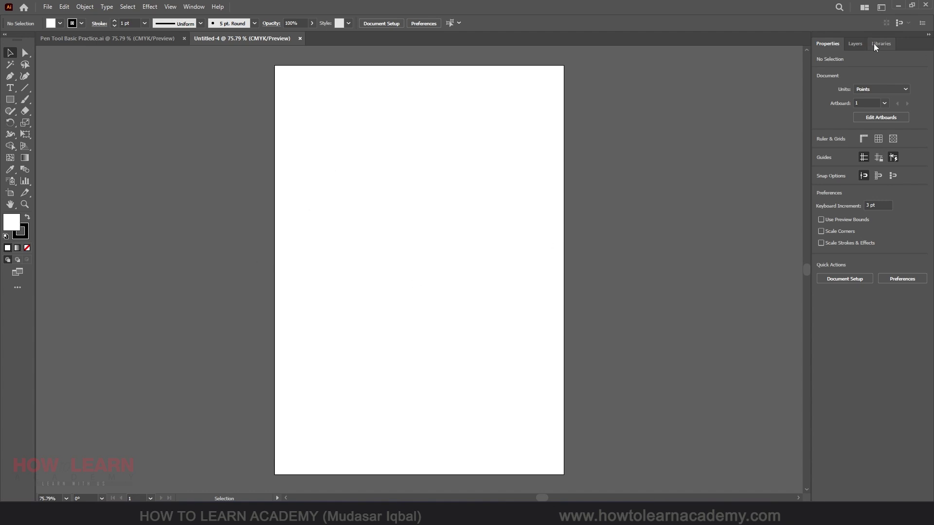
# Display the list of layers for the blank document.
pyautogui.click(854, 44)
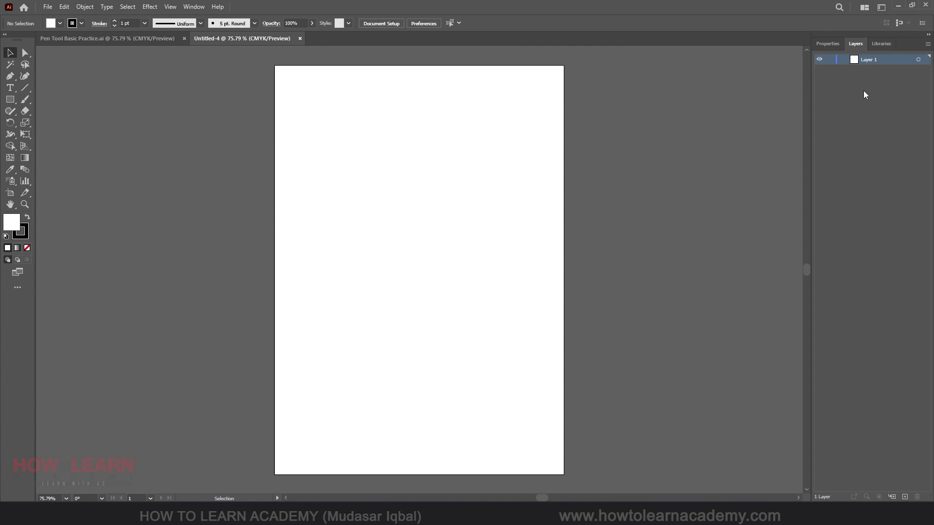
pyautogui.click(195, 7)
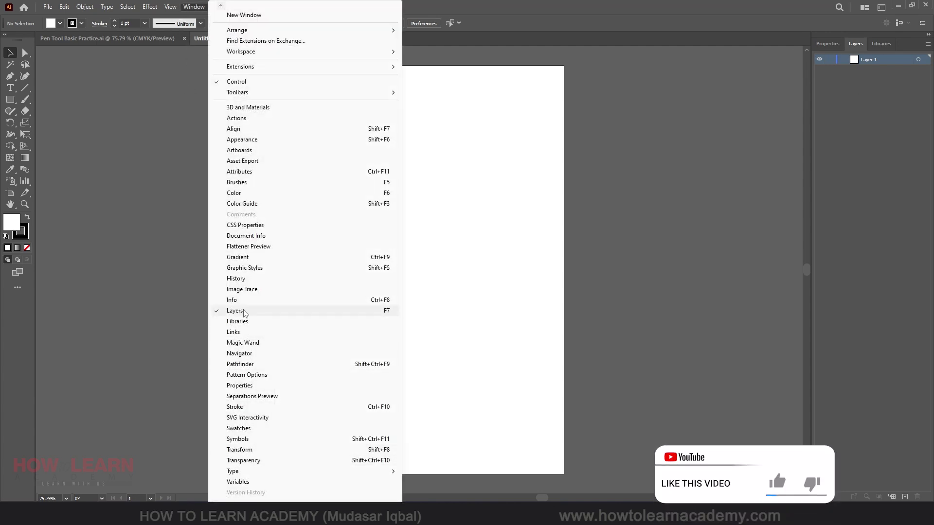
pyautogui.click(467, 7)
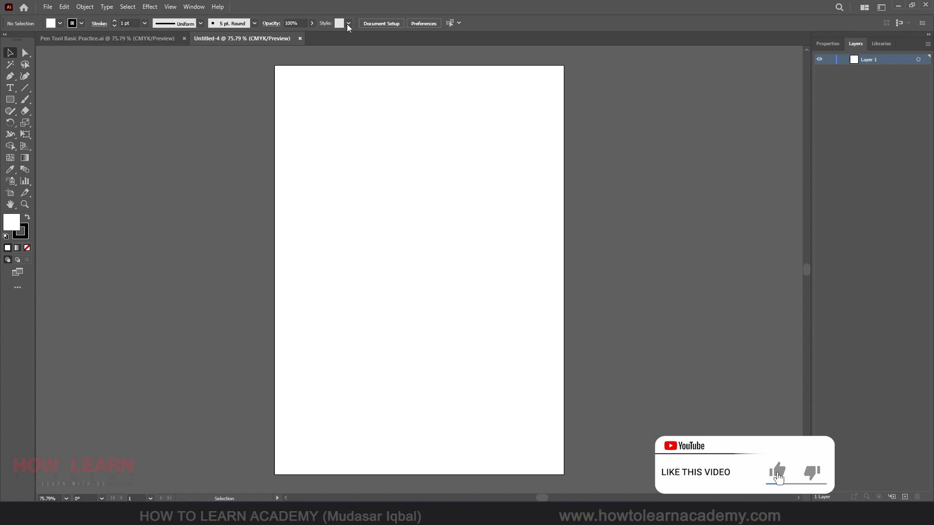
# Draw a rectangle about 158 by 108 pt near the artboard's upper-left corner and fill it with red.
pyautogui.click(12, 100)
pyautogui.moveTo(307, 111); pyautogui.dragTo(384, 163)
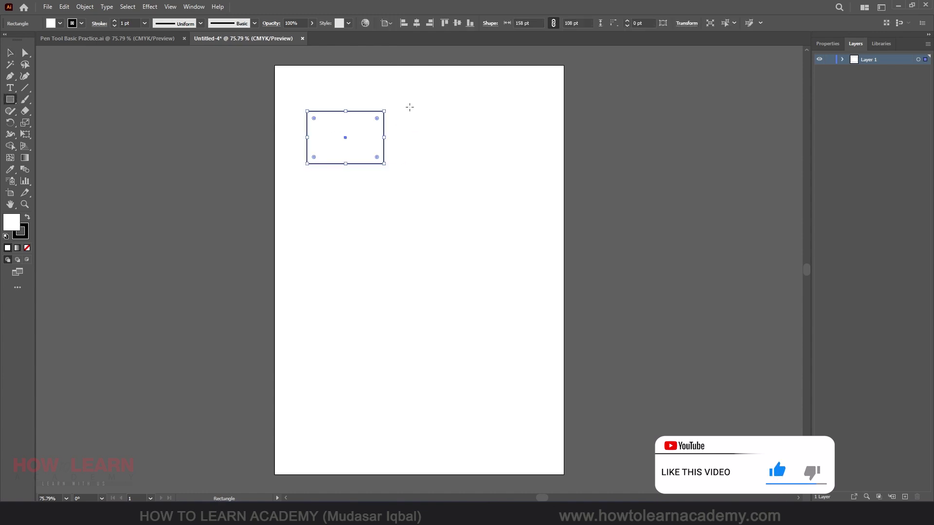
pyautogui.click(60, 23)
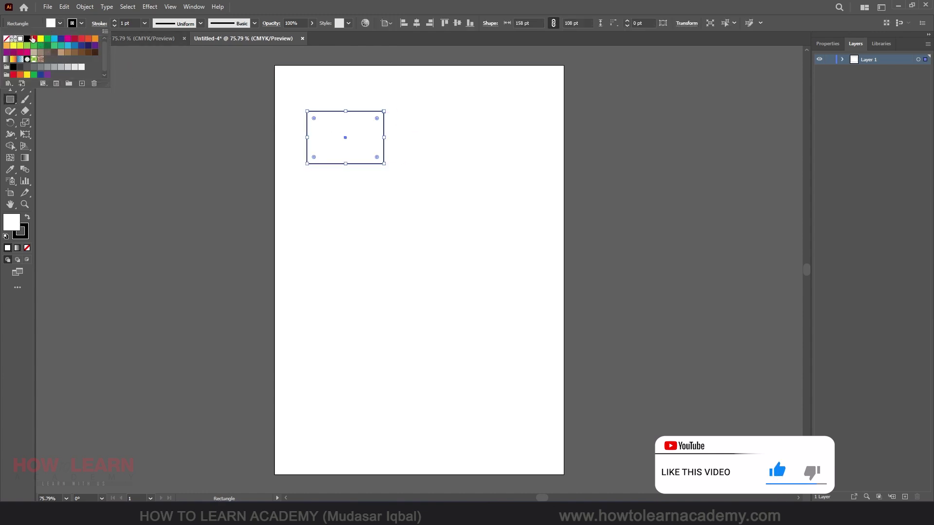
pyautogui.click(32, 38)
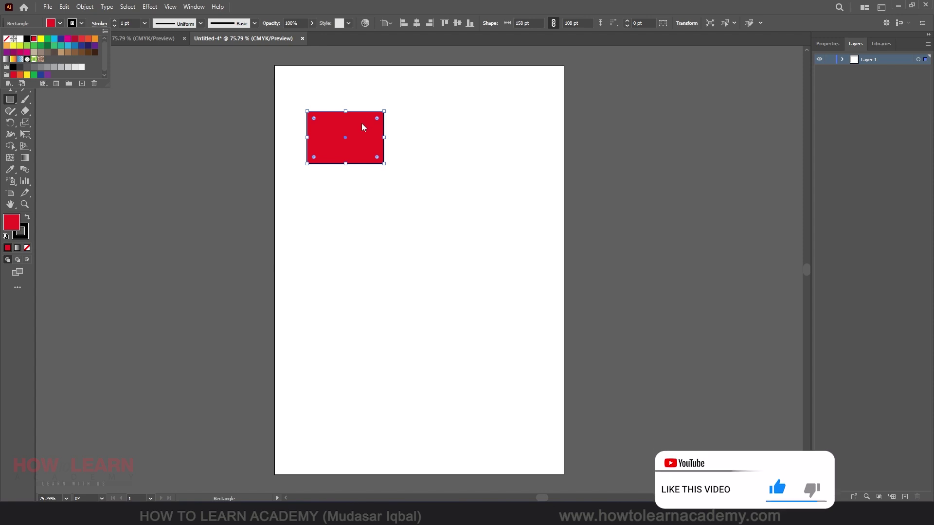
pyautogui.click(361, 124)
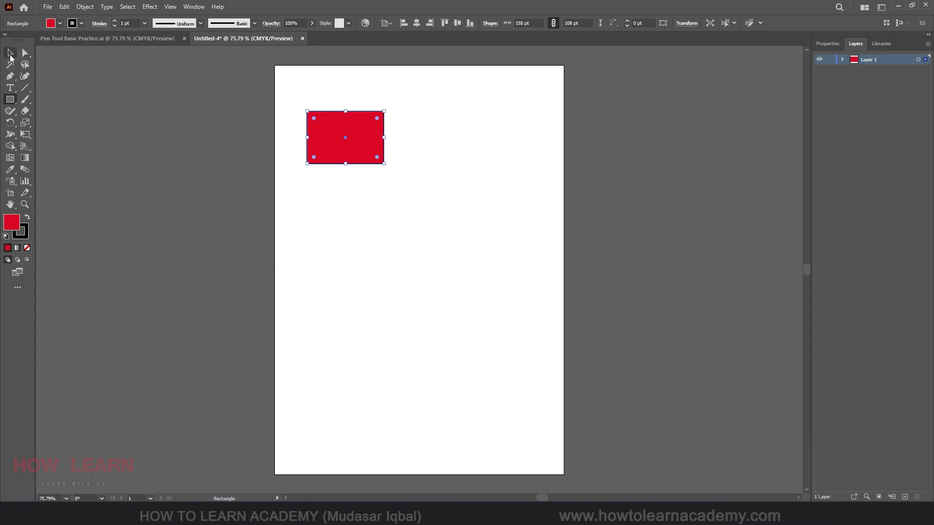
pyautogui.press('d')
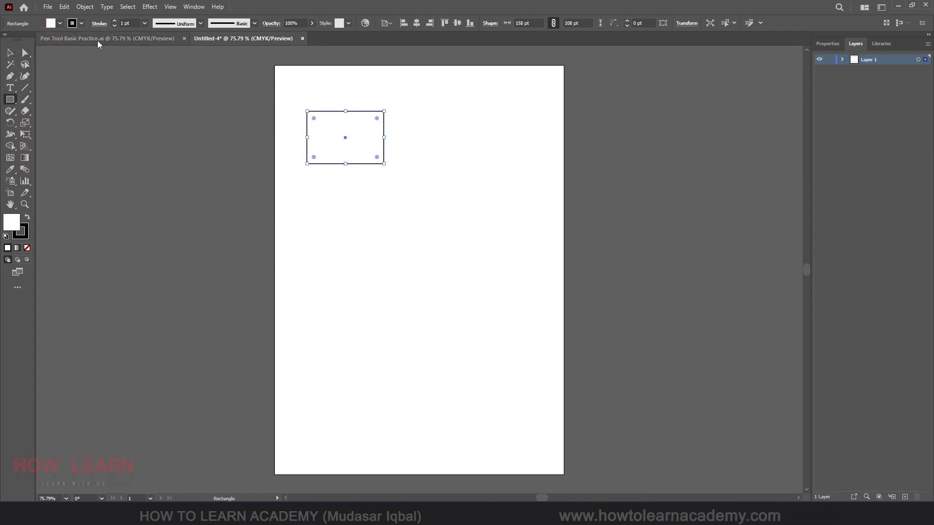
pyautogui.click(59, 23)
pyautogui.click(33, 38)
pyautogui.click(412, 4)
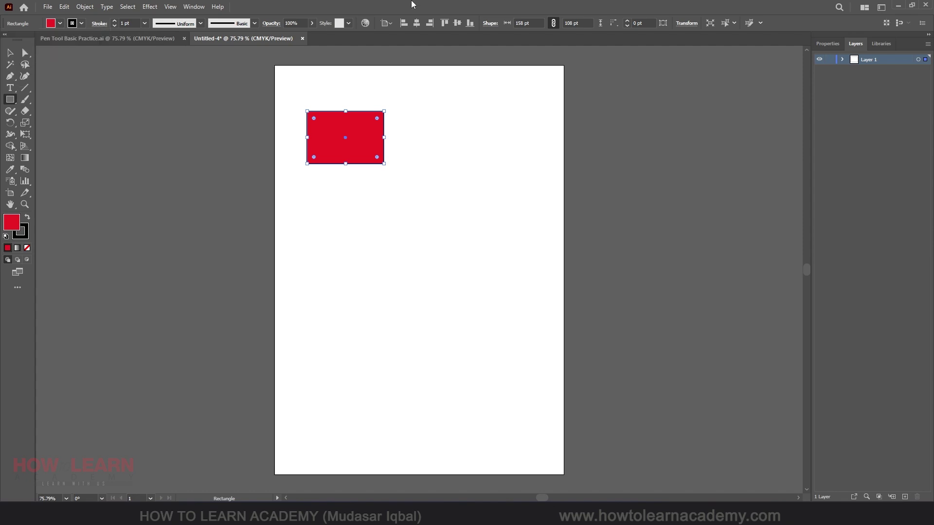
# Move the red rectangle closer to the artboard's corner and draw two more beside it in a row, the last about 133 by 102 pt.
pyautogui.click(10, 53)
pyautogui.moveTo(362, 151); pyautogui.dragTo(333, 115)
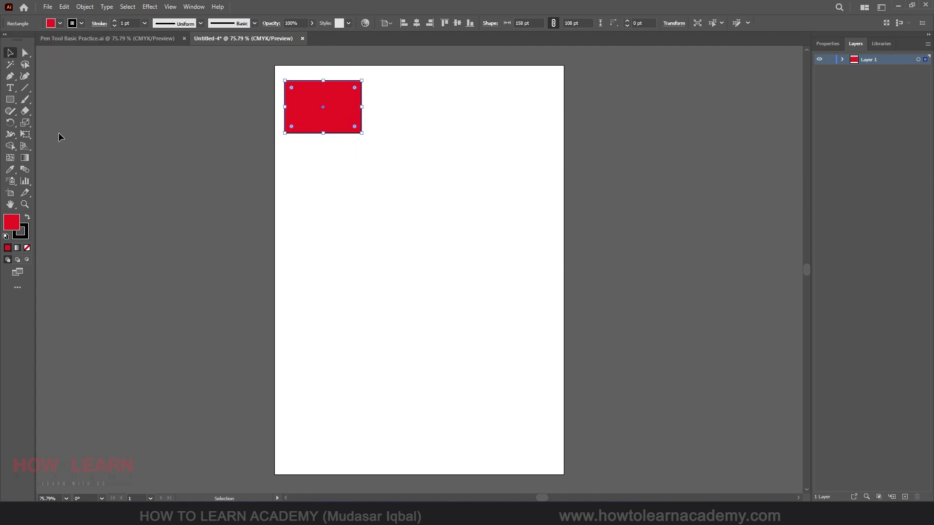
pyautogui.moveTo(9, 100); pyautogui.dragTo(44, 100)
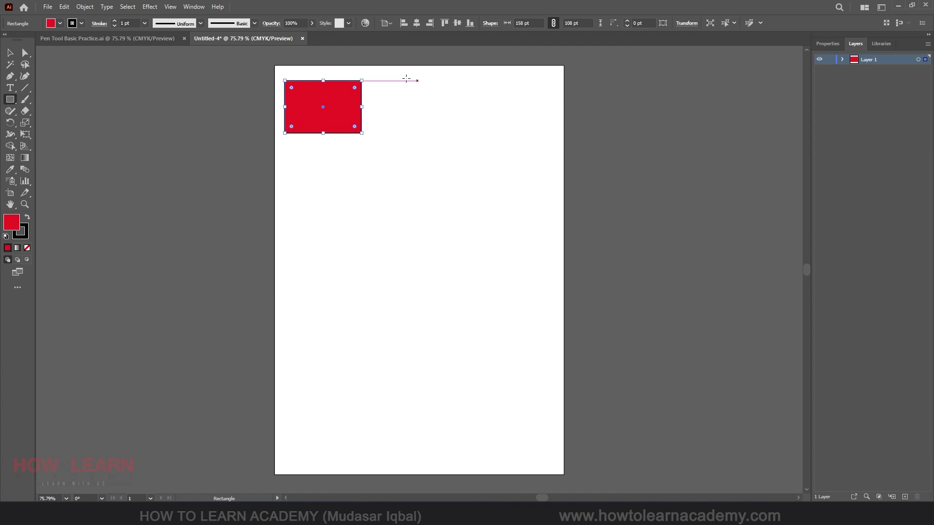
pyautogui.moveTo(390, 80); pyautogui.dragTo(465, 133)
pyautogui.moveTo(494, 83); pyautogui.dragTo(560, 133)
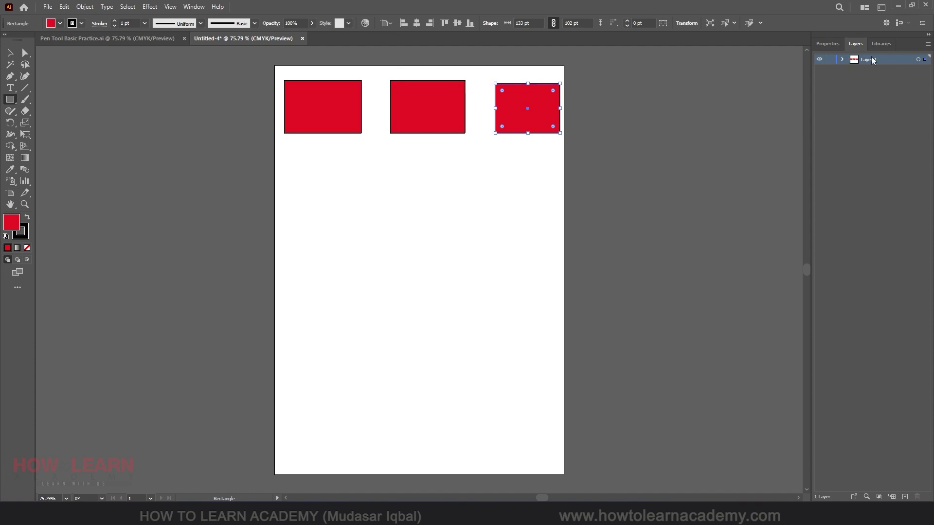
# Expand Layer 1 to examine the entries for its three rectangles, and collapse it again.
pyautogui.click(842, 60)
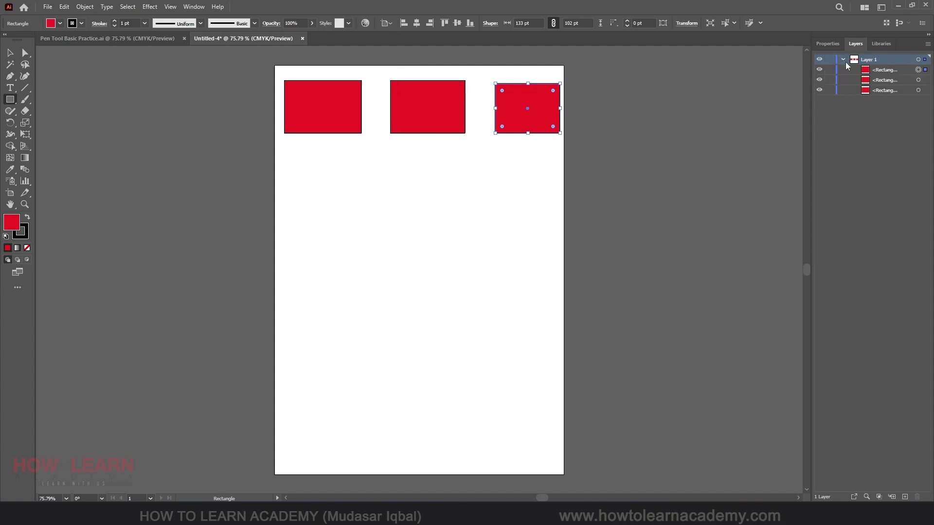
pyautogui.click(883, 79)
pyautogui.click(886, 90)
pyautogui.click(889, 70)
pyautogui.click(888, 82)
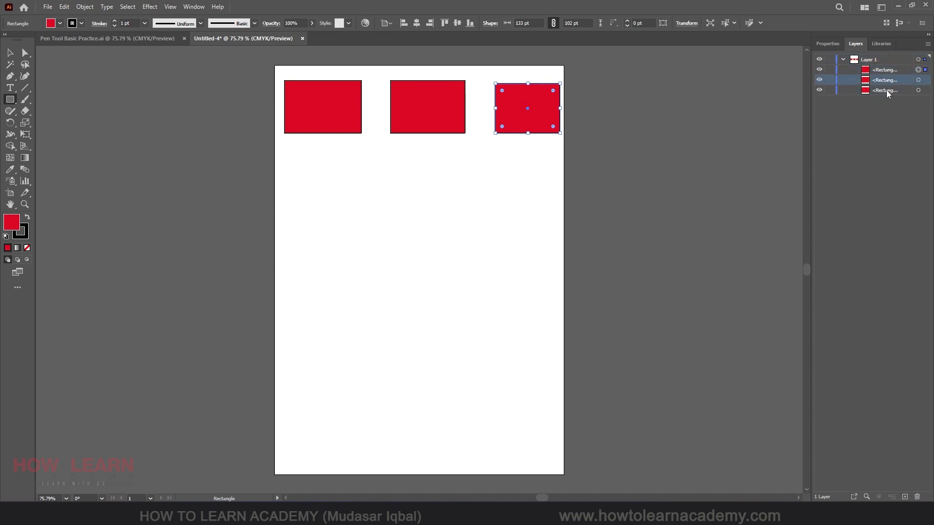
pyautogui.click(886, 89)
pyautogui.click(887, 71)
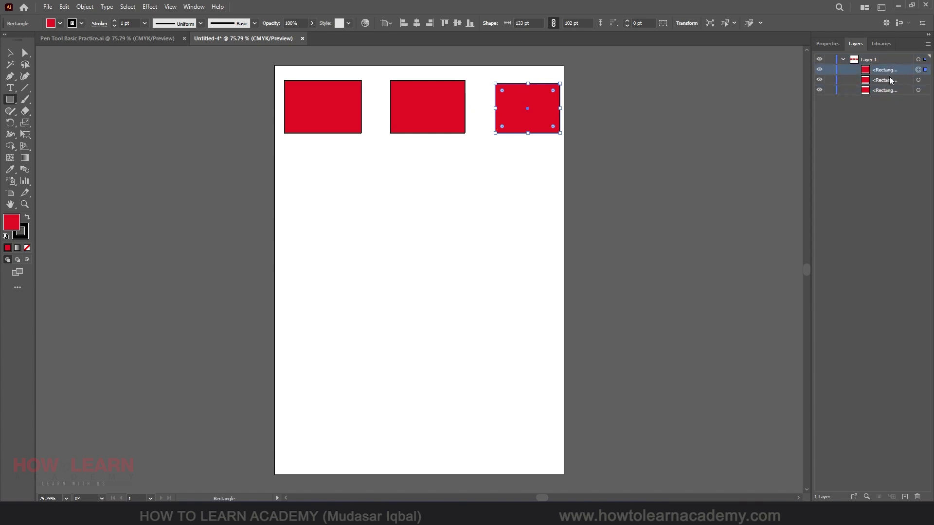
pyautogui.click(884, 90)
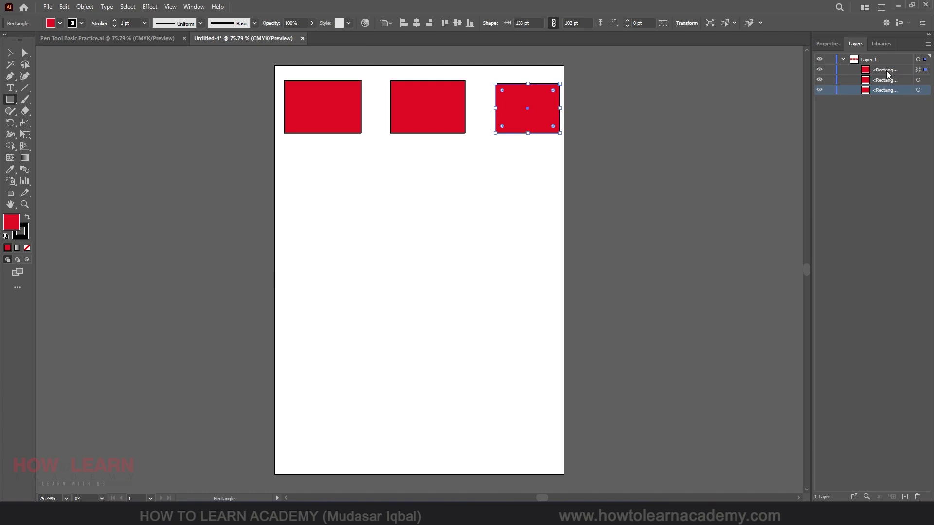
pyautogui.click(886, 71)
pyautogui.click(890, 82)
pyautogui.click(885, 89)
pyautogui.moveTo(885, 71)
pyautogui.mouseDown()
pyautogui.moveTo(881, 55)
pyautogui.moveTo(886, 71)
pyautogui.mouseUp()
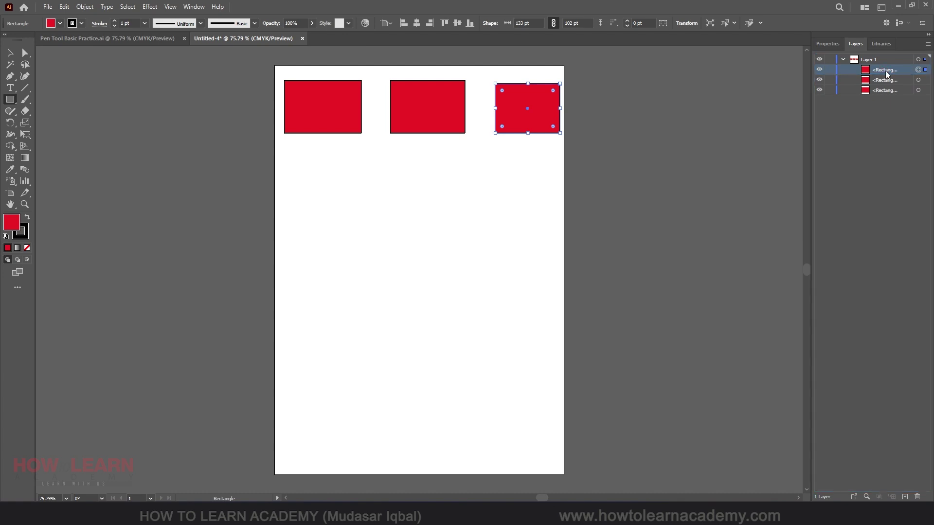
pyautogui.click(843, 59)
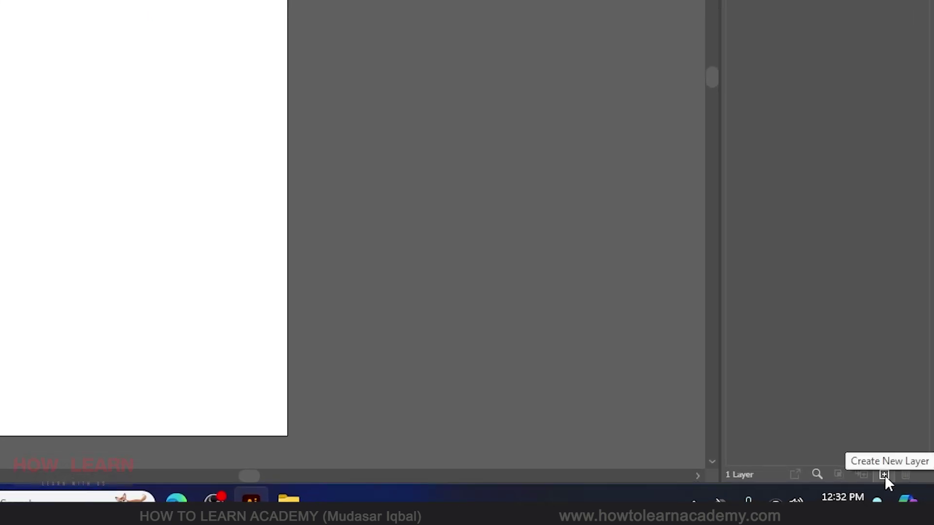
# Add a second layer and draw a circle about 115 pt wide on it below the first rectangle, filled with green.
pyautogui.click(883, 471)
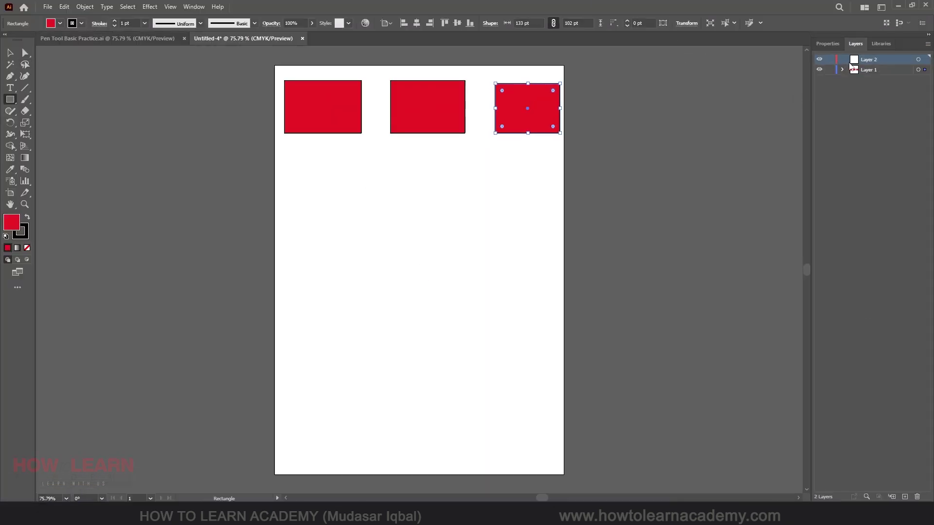
pyautogui.click(12, 102)
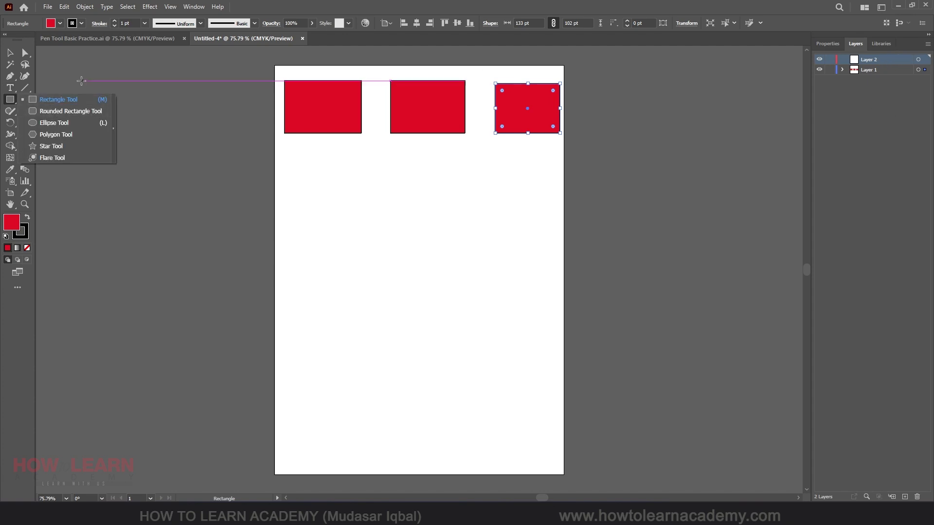
pyautogui.click(55, 123)
pyautogui.moveTo(309, 173); pyautogui.dragTo(365, 228)
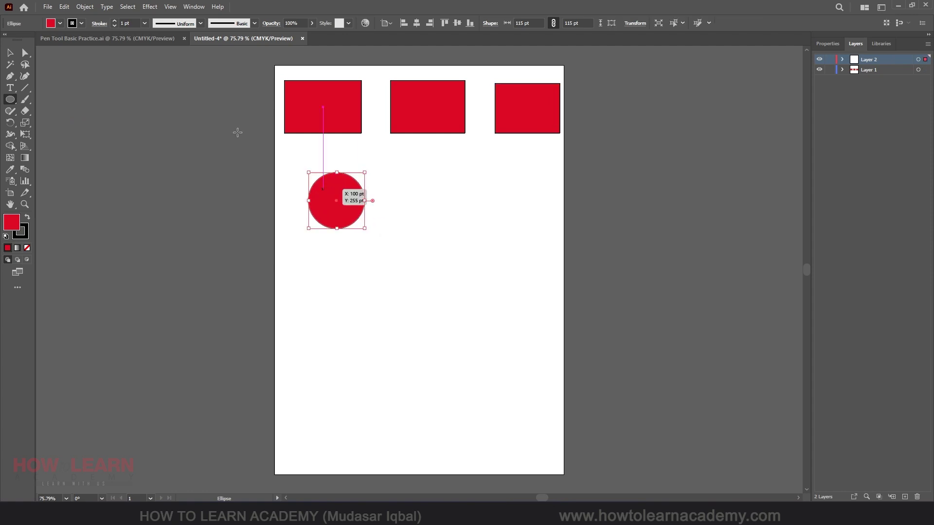
pyautogui.click(60, 23)
pyautogui.click(48, 41)
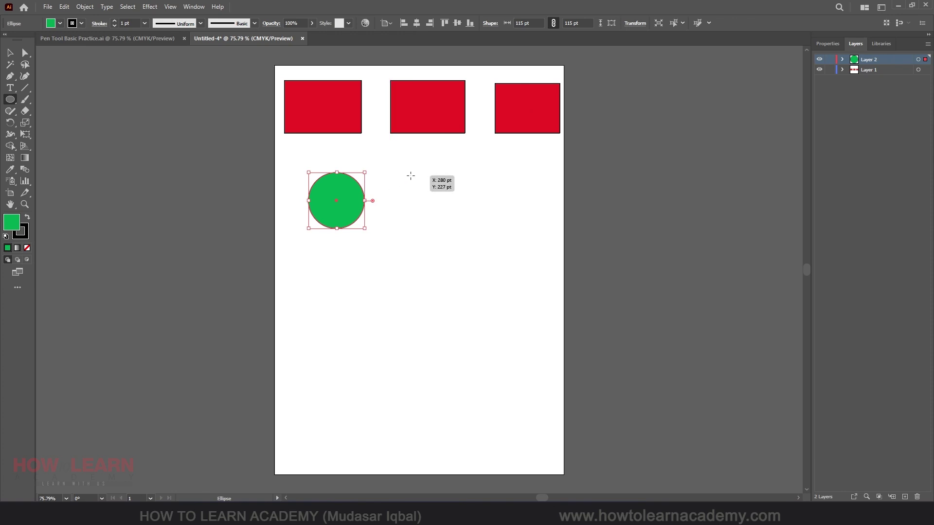
# Draw two more green circles, about 106 and 111 pt wide, and arrange all three in a row below the rectangles.
pyautogui.moveTo(410, 175); pyautogui.dragTo(463, 227)
pyautogui.moveTo(481, 175); pyautogui.dragTo(537, 229)
pyautogui.click(11, 49)
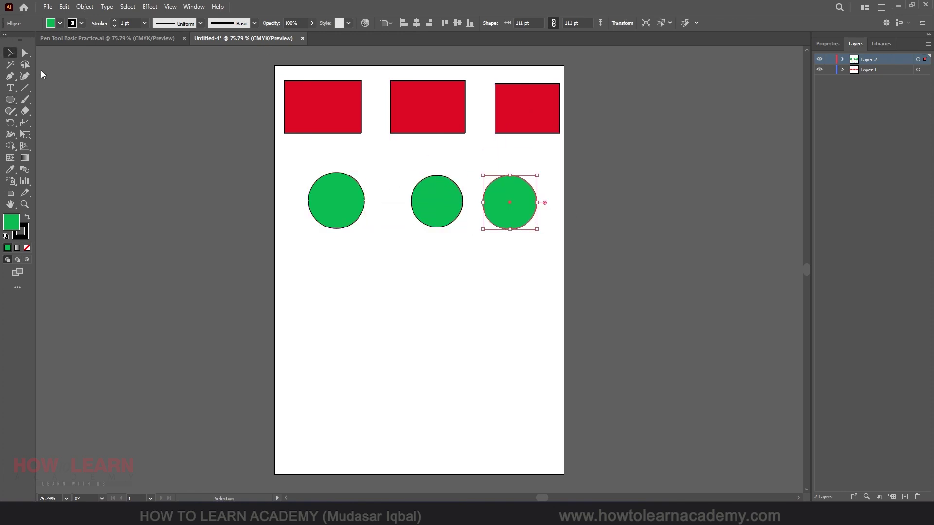
pyautogui.moveTo(341, 202); pyautogui.dragTo(327, 201)
pyautogui.moveTo(450, 199); pyautogui.dragTo(420, 200)
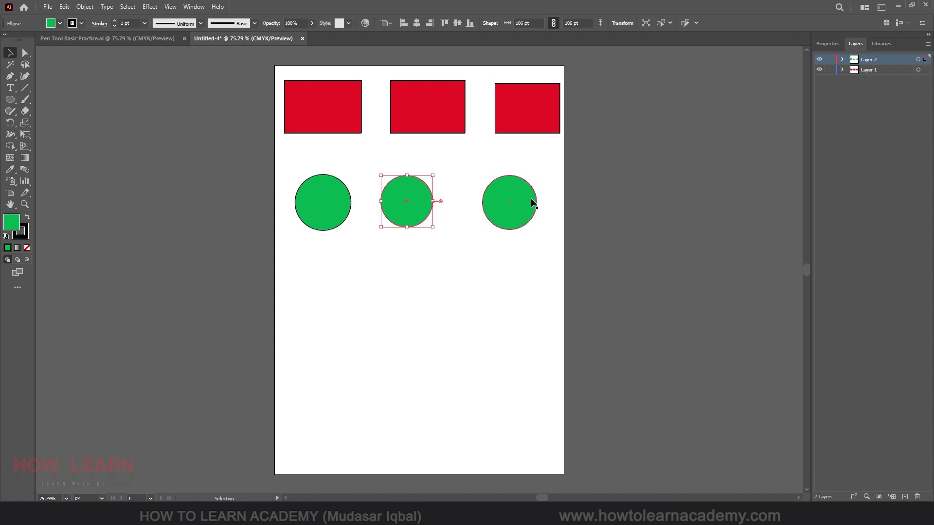
pyautogui.moveTo(531, 198); pyautogui.dragTo(515, 194)
pyautogui.click(825, 161)
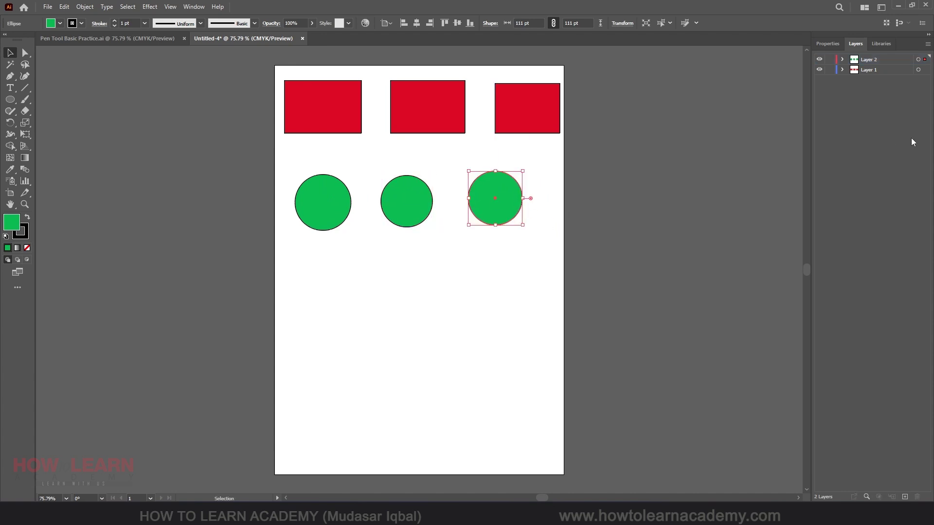
# Add a third layer and place a row of three dark blue five-pointed stars on it, each about 178 by 169 pt, below the circles.
pyautogui.click(905, 496)
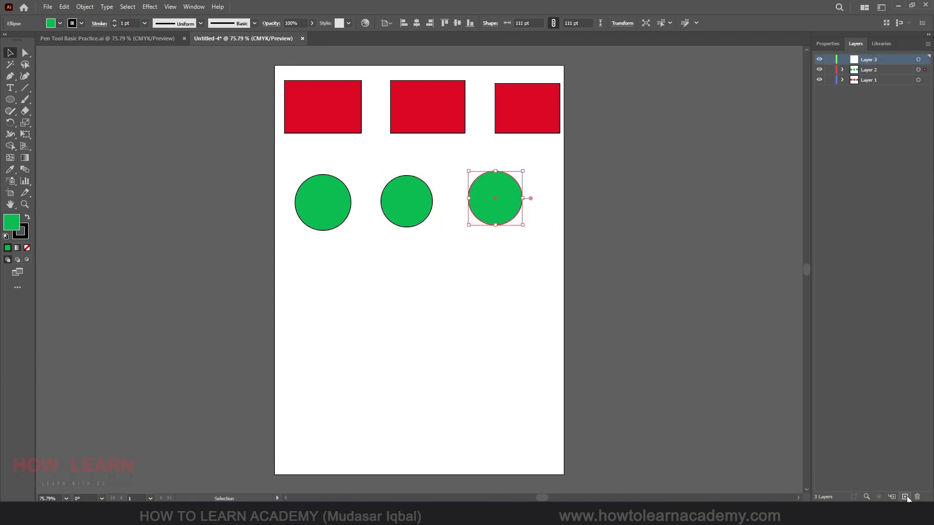
pyautogui.click(10, 100)
pyautogui.click(48, 145)
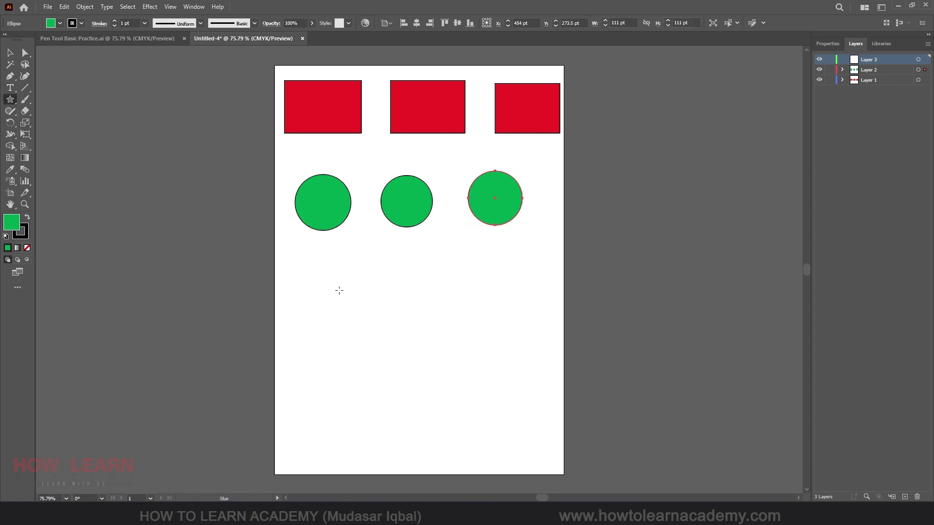
pyautogui.moveTo(308, 279); pyautogui.dragTo(358, 305)
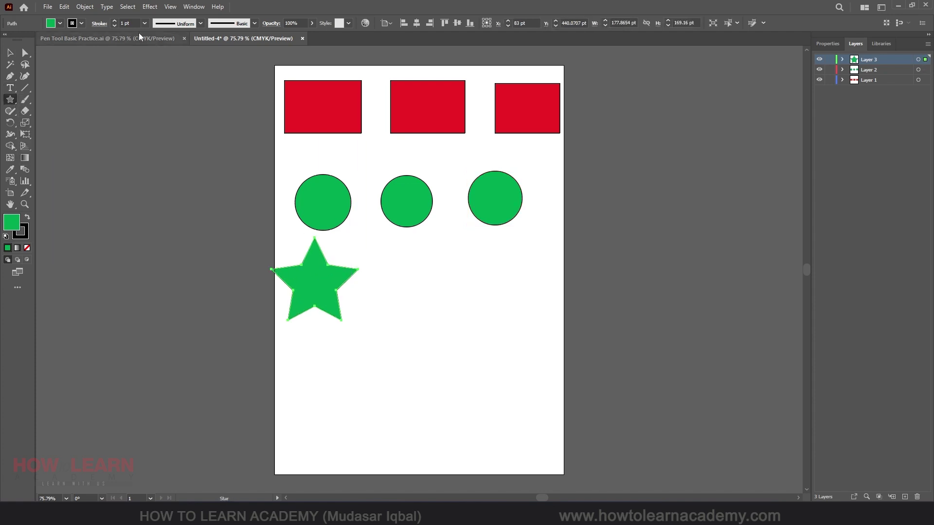
pyautogui.click(60, 23)
pyautogui.click(61, 39)
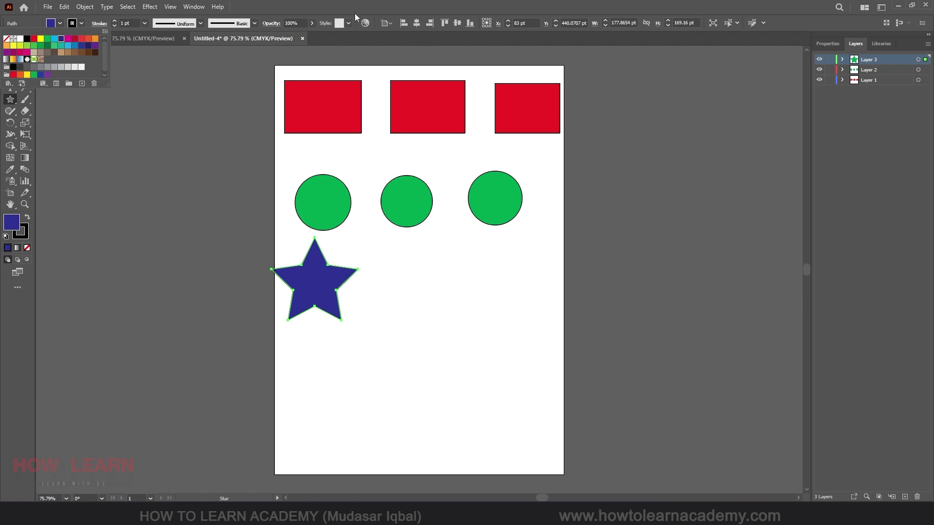
pyautogui.press('Escape')
pyautogui.click(10, 52)
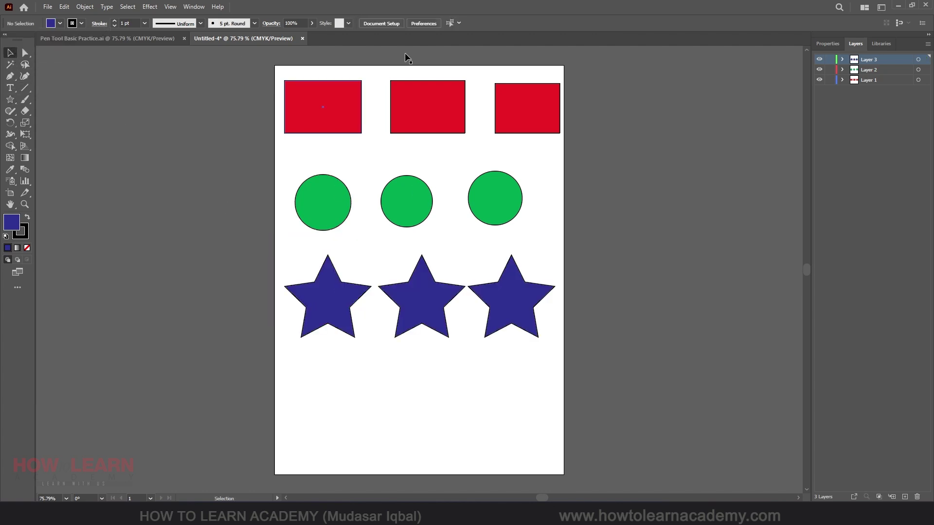
# Expand and collapse the contents of Layer 3, and hide and show the layer again.
pyautogui.click(842, 60)
pyautogui.click(842, 59)
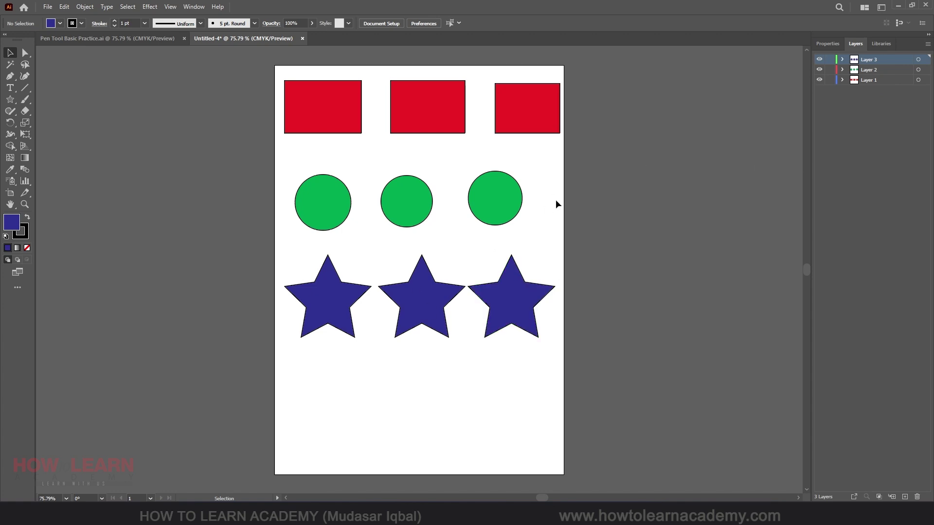
pyautogui.click(821, 60)
pyautogui.click(821, 60)
# Lock and unlock Layer 3, and expand it to view its star paths before collapsing it.
pyautogui.click(830, 60)
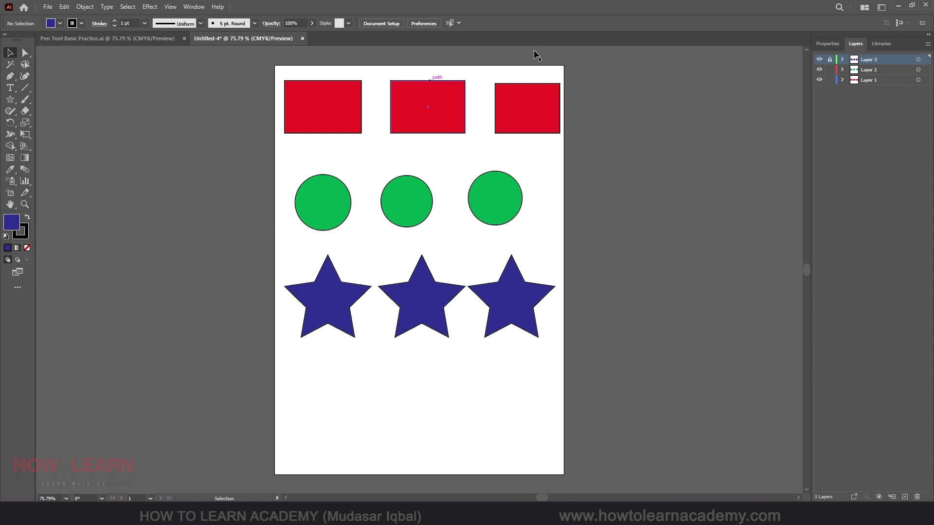
pyautogui.click(830, 60)
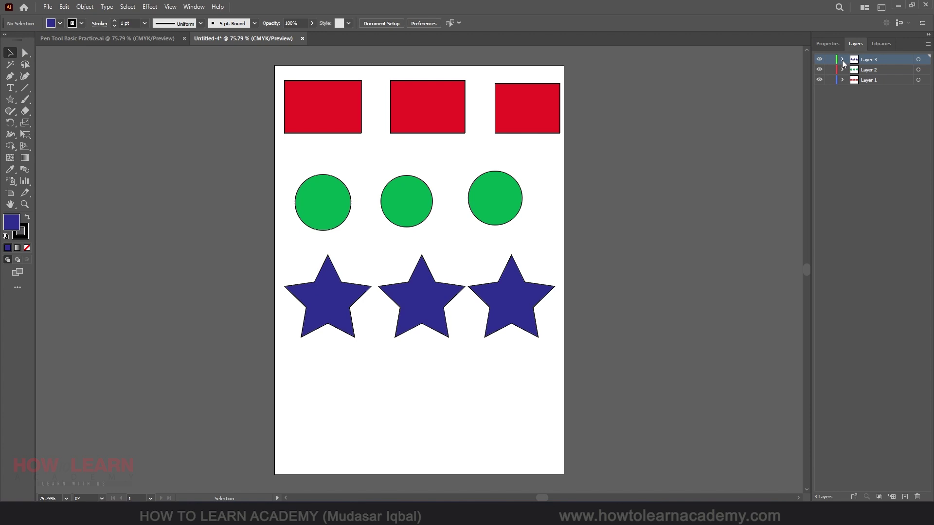
pyautogui.click(842, 60)
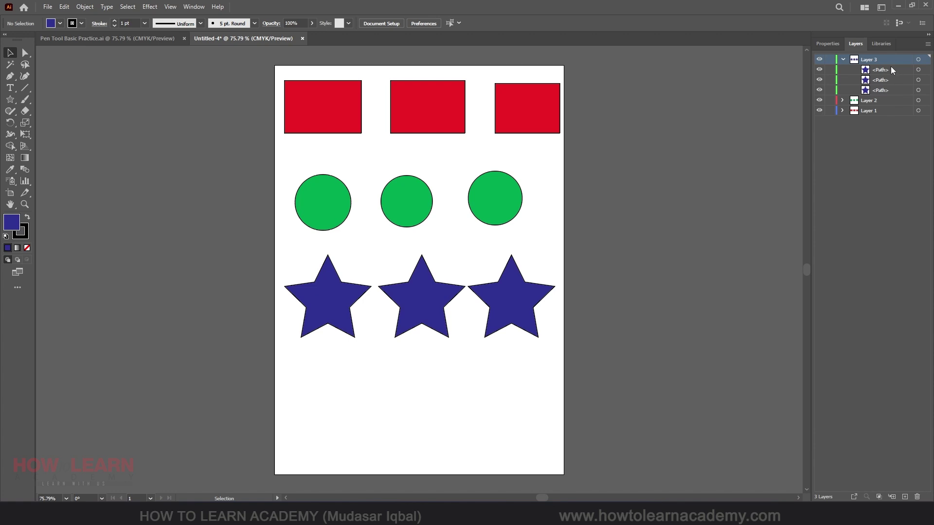
pyautogui.click(843, 59)
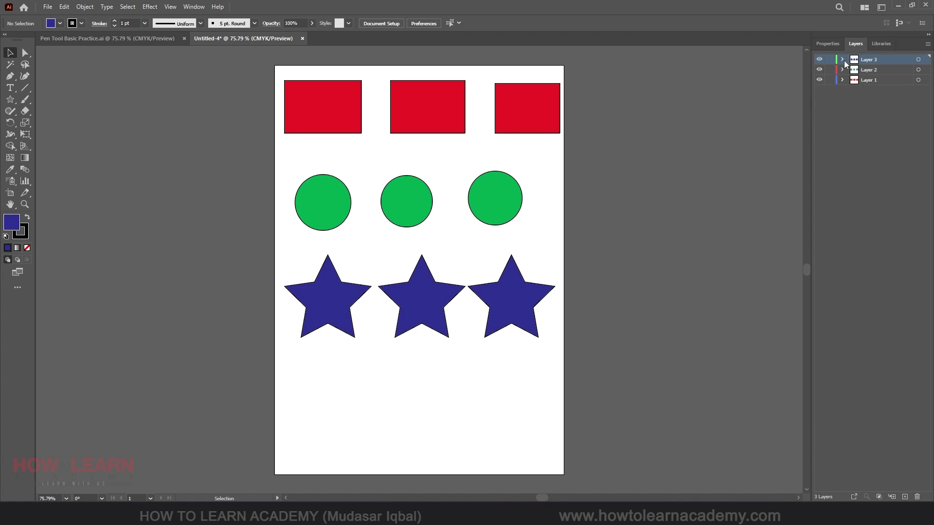
# Rename Layer 1 as RED, Layer 2 as GREEN and Layer 3 as BLUE to match their artwork.
pyautogui.doubleClick(870, 60)
pyautogui.doubleClick(876, 80)
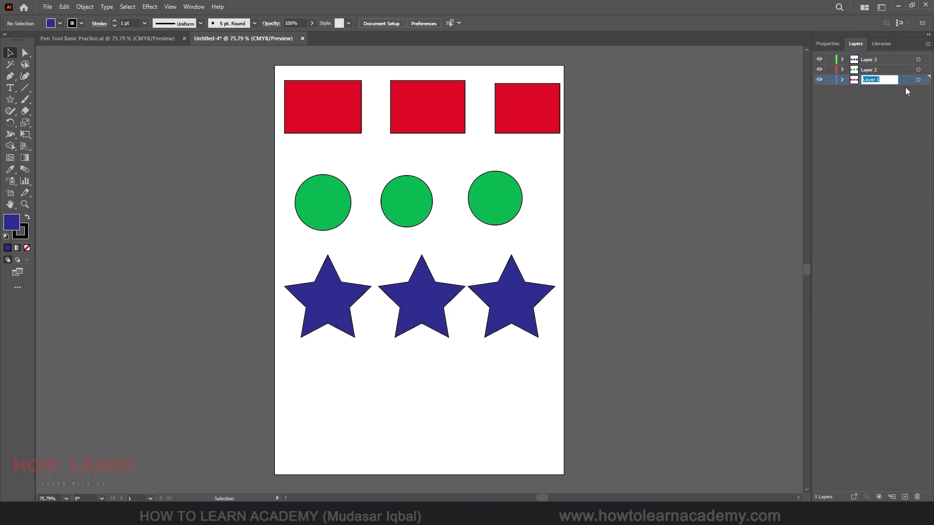
pyautogui.write('re')
pyautogui.doubleClick(876, 70)
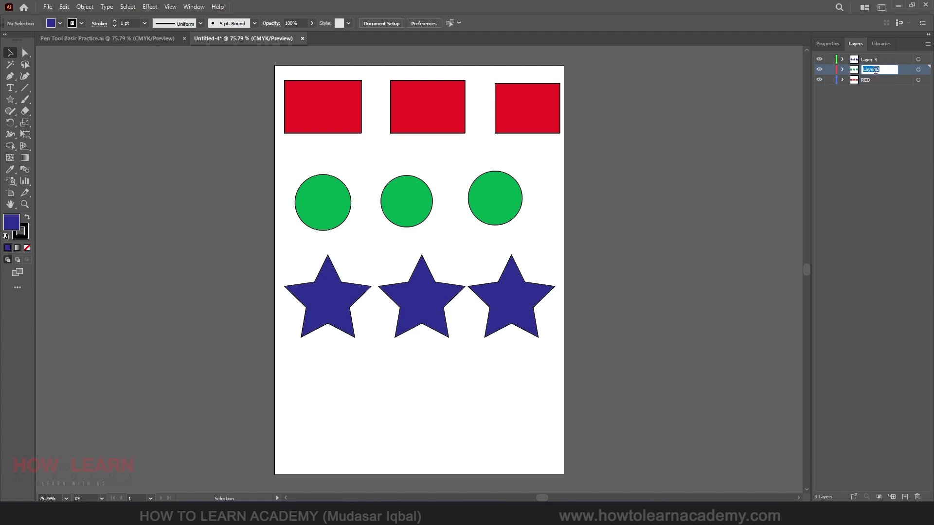
pyautogui.write('GREEN')
pyautogui.doubleClick(868, 59)
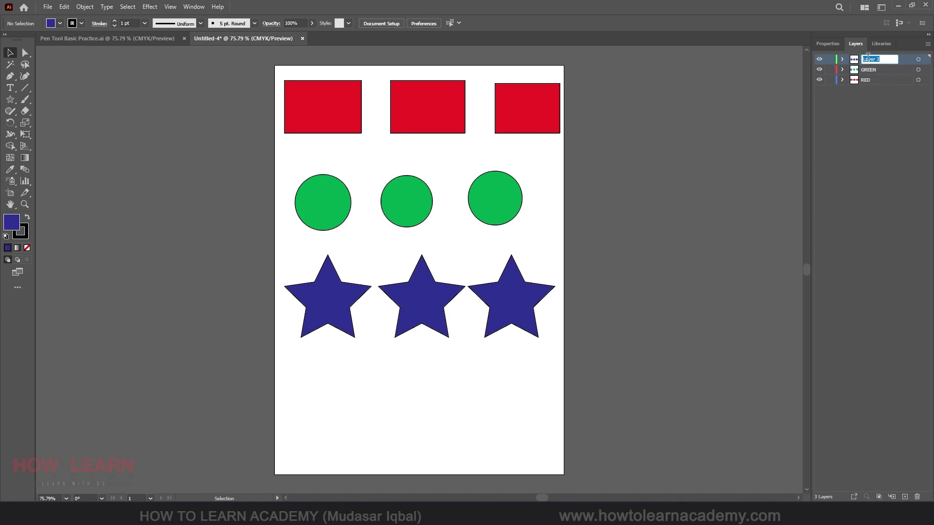
pyautogui.write('BLUE')
pyautogui.click(886, 104)
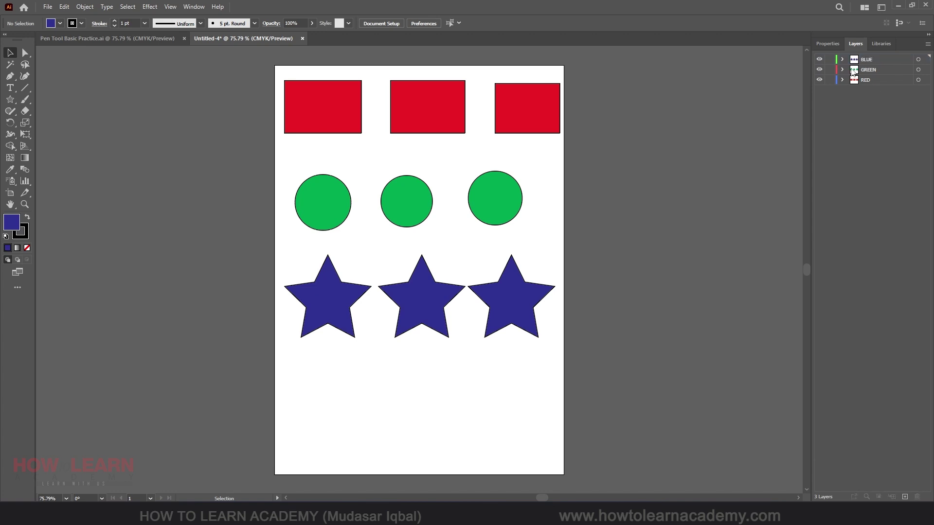
# Expand the BLUE layer, select its stars individually on the artboard and through their path entries, and collapse it again.
pyautogui.click(872, 81)
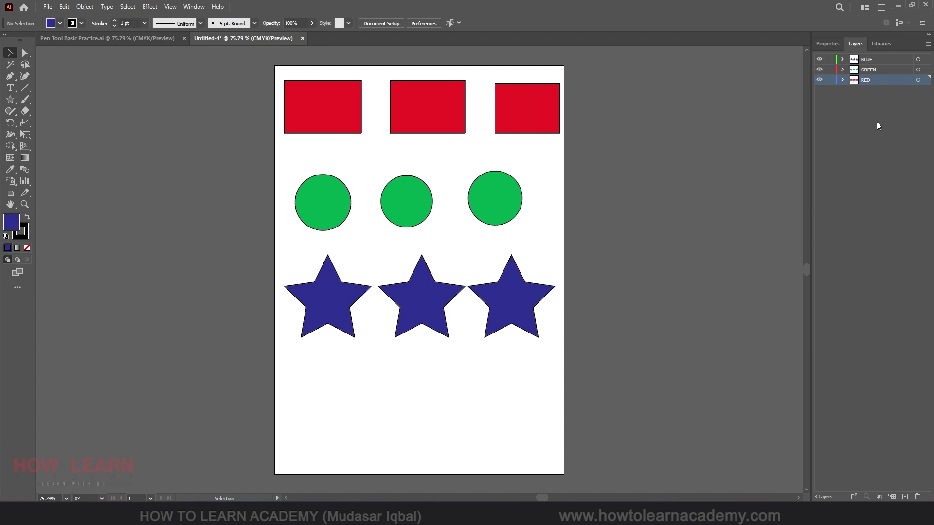
pyautogui.click(524, 302)
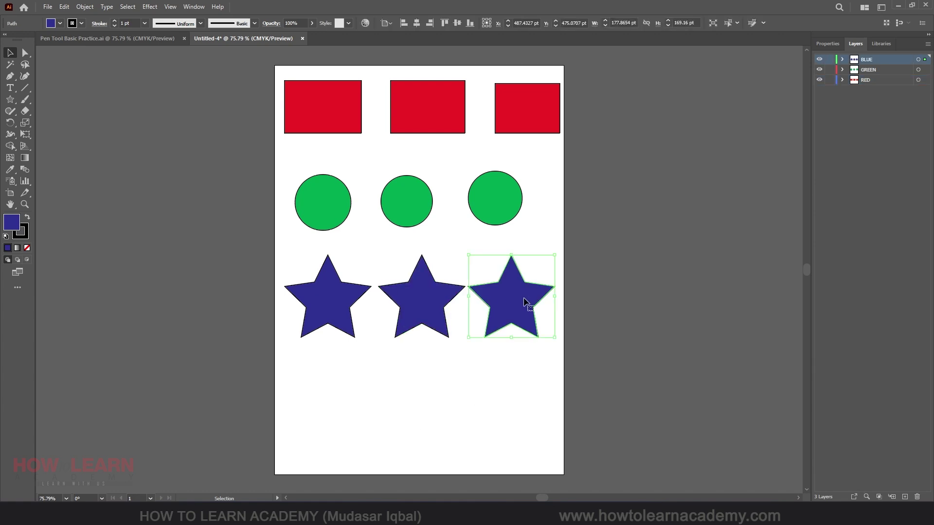
pyautogui.click(842, 60)
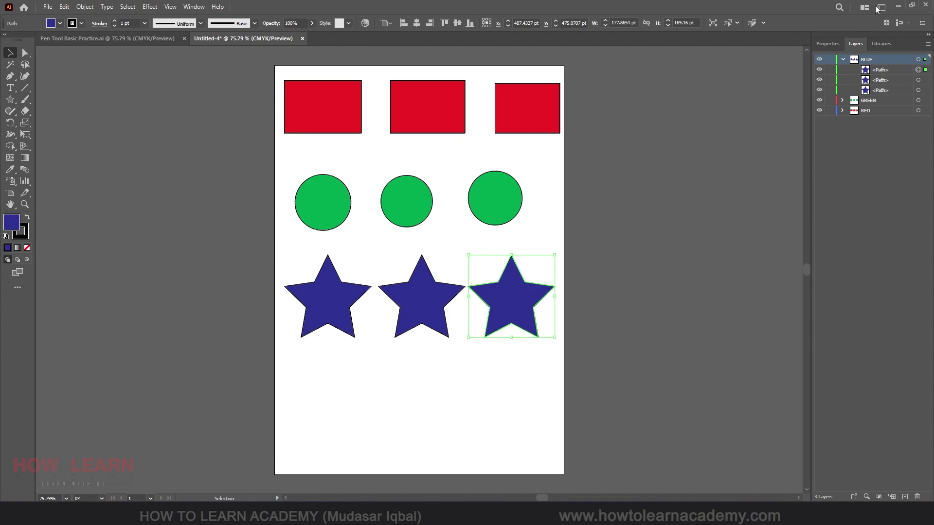
pyautogui.click(422, 296)
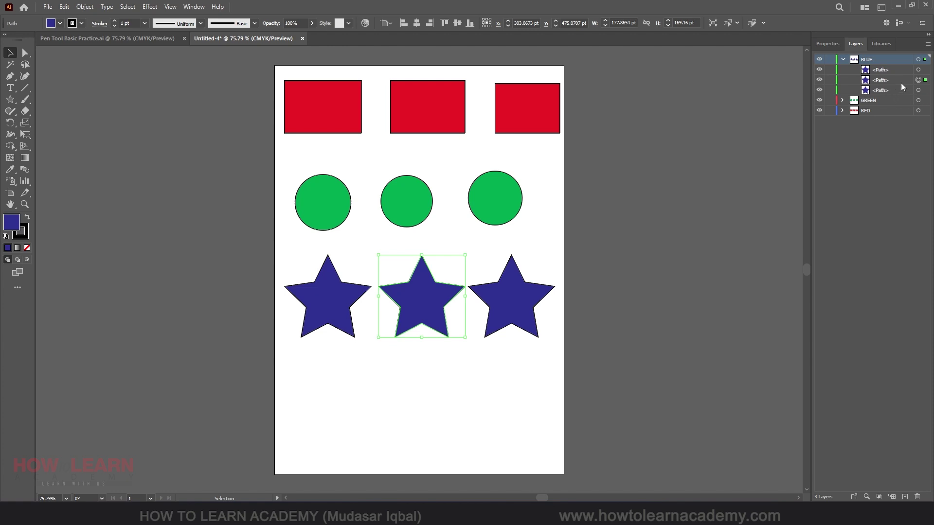
pyautogui.click(918, 70)
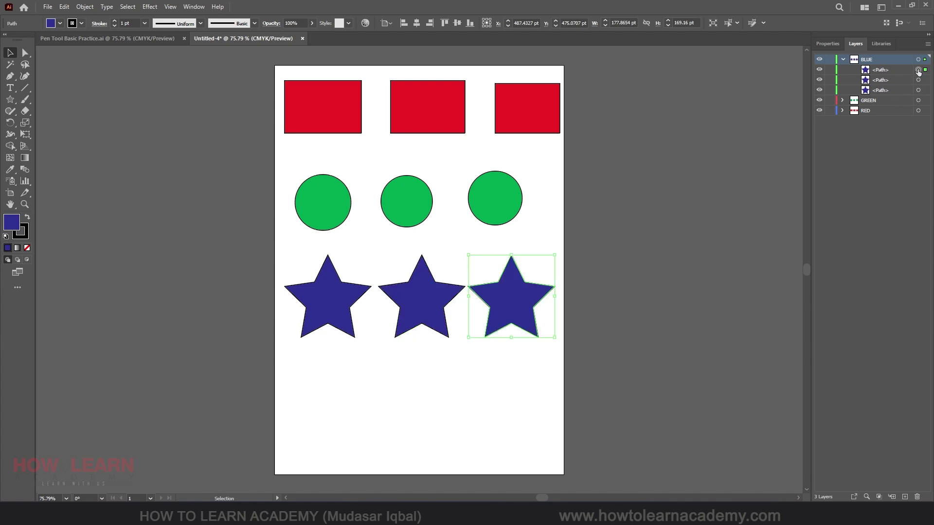
pyautogui.click(917, 90)
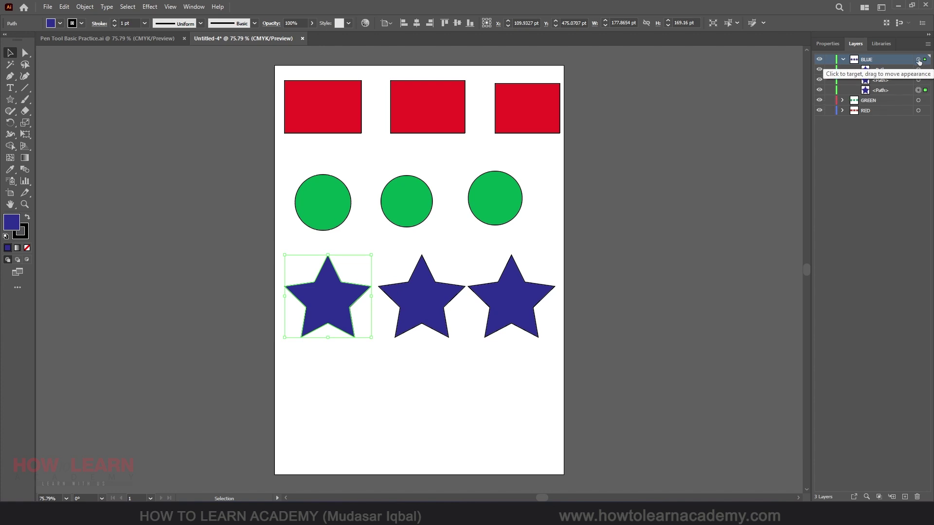
pyautogui.click(843, 59)
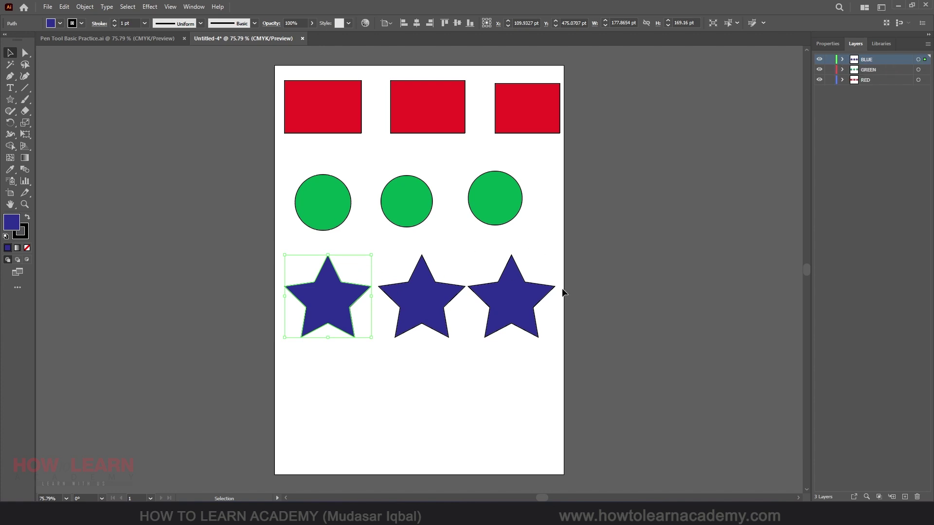
# Target all artwork on the BLUE layer, fill the three stars light blue and move them about 45 pt lower on the page.
pyautogui.click(918, 60)
pyautogui.moveTo(518, 292); pyautogui.dragTo(519, 362)
pyautogui.click(60, 23)
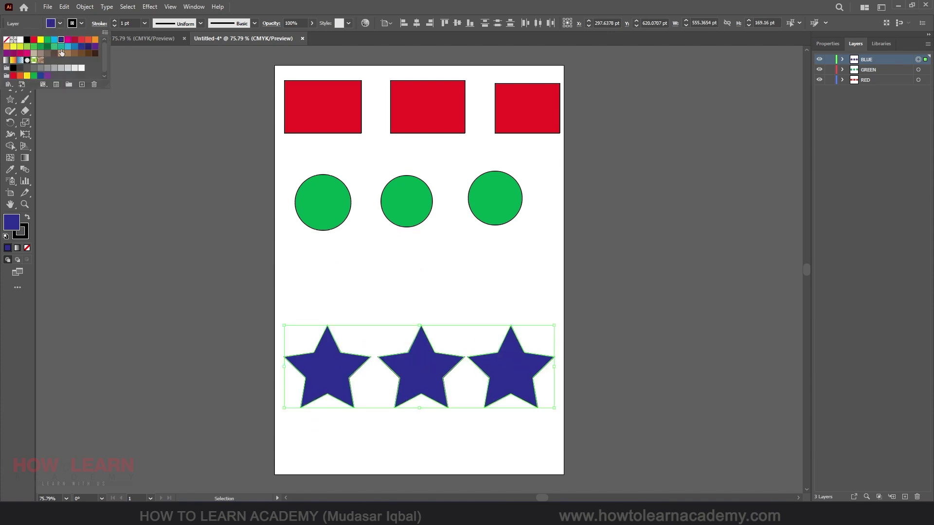
pyautogui.click(54, 39)
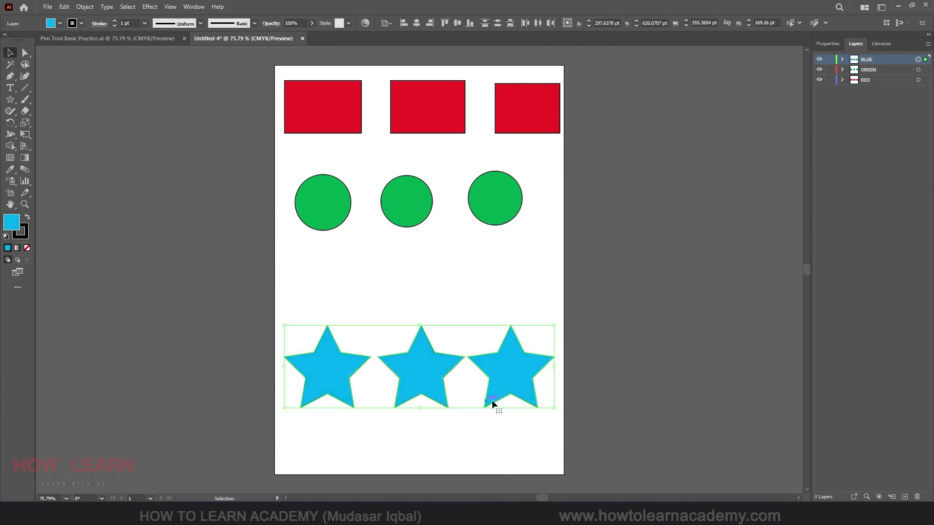
pyautogui.moveTo(503, 378); pyautogui.dragTo(504, 330)
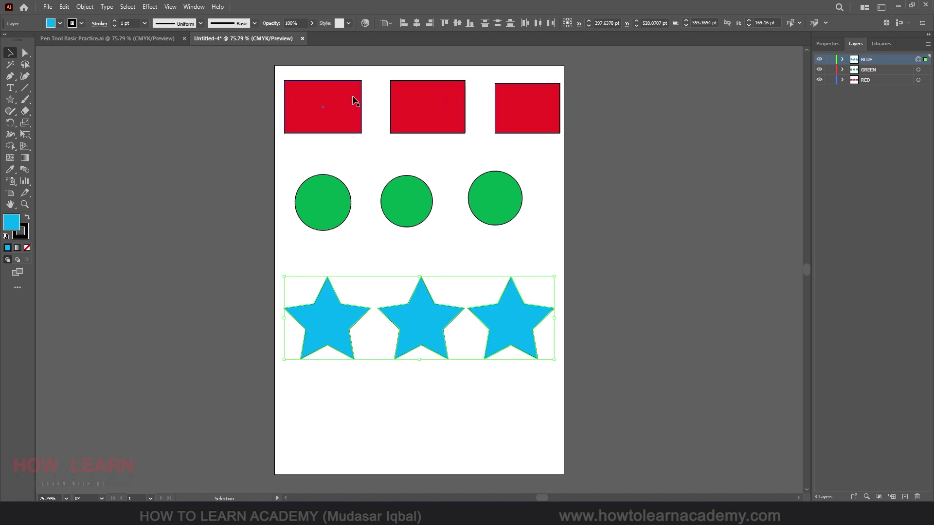
# Target the RED layer to select all its rectangles together, and deselect them.
pyautogui.click(918, 81)
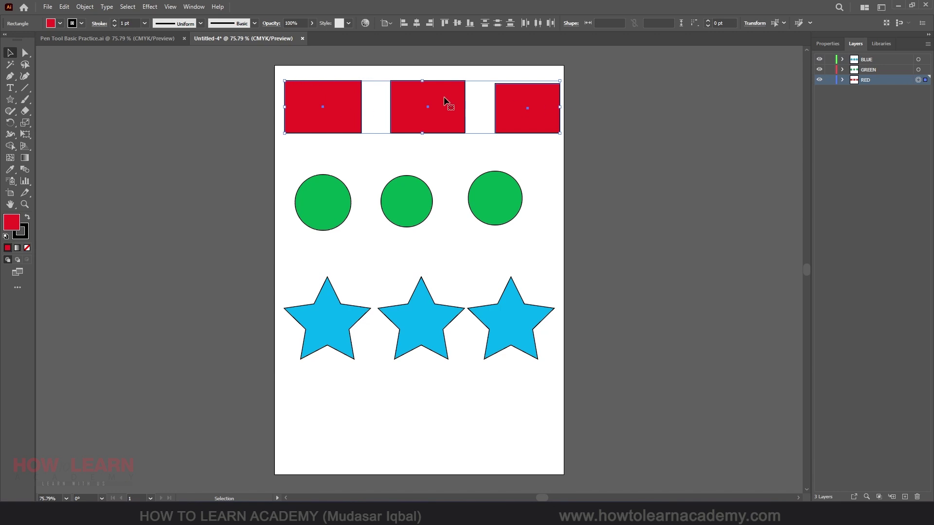
pyautogui.click(627, 126)
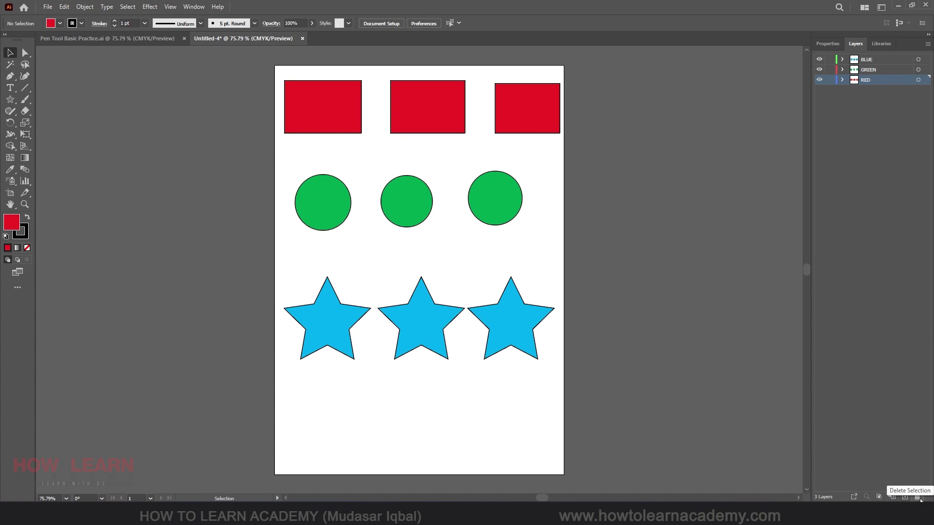
# Try deleting the GREEN layer and the RED layer with their artwork, undoing each deletion.
pyautogui.click(881, 70)
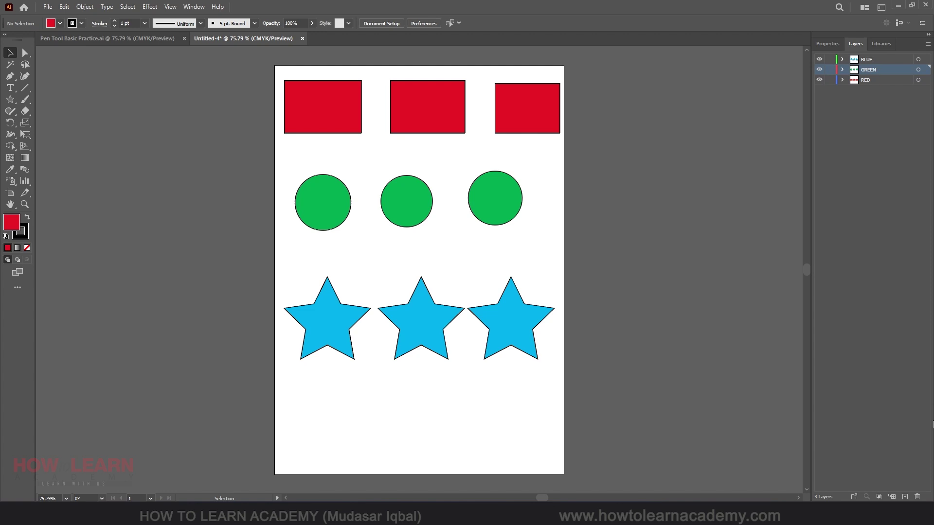
pyautogui.click(917, 497)
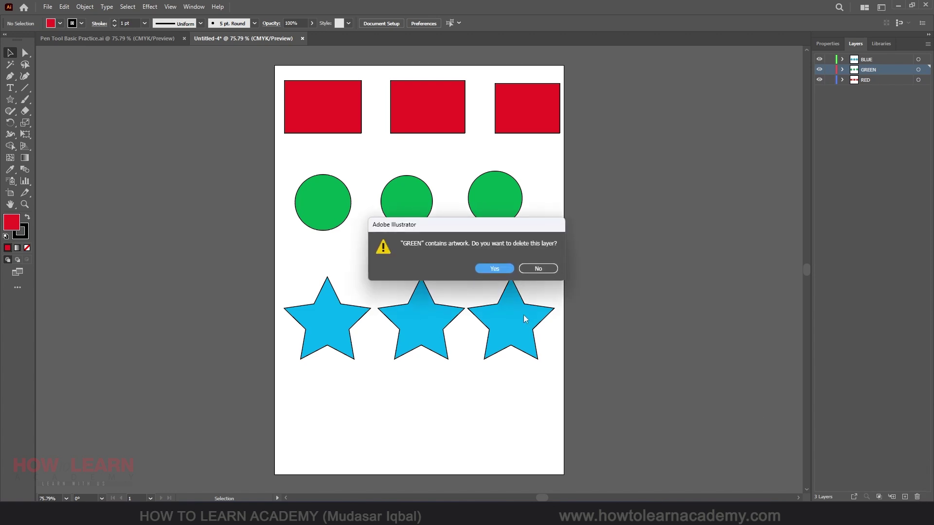
pyautogui.click(494, 269)
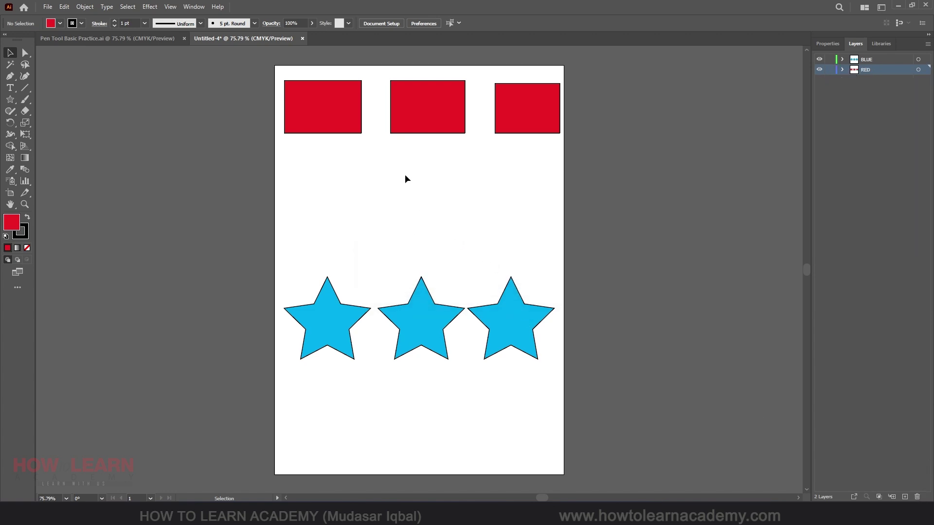
pyautogui.hotkey('ctrl', 'z')
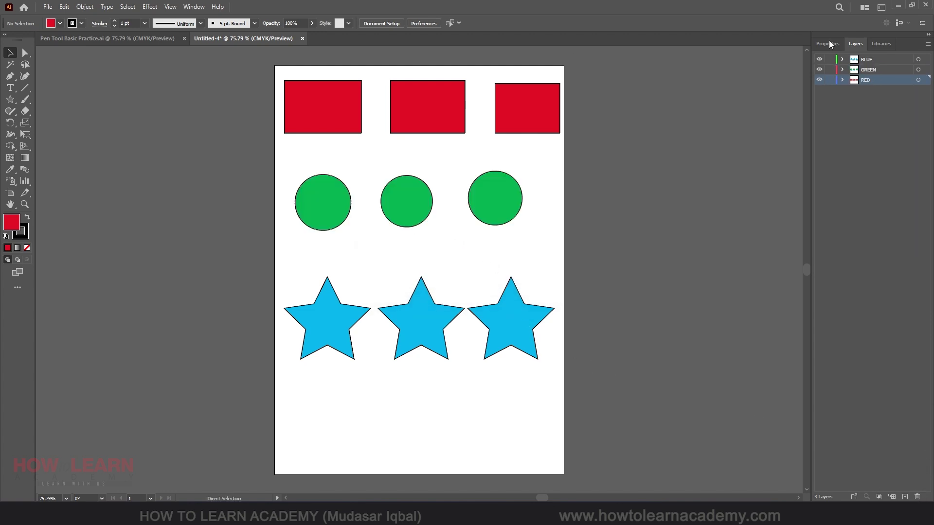
pyautogui.click(888, 85)
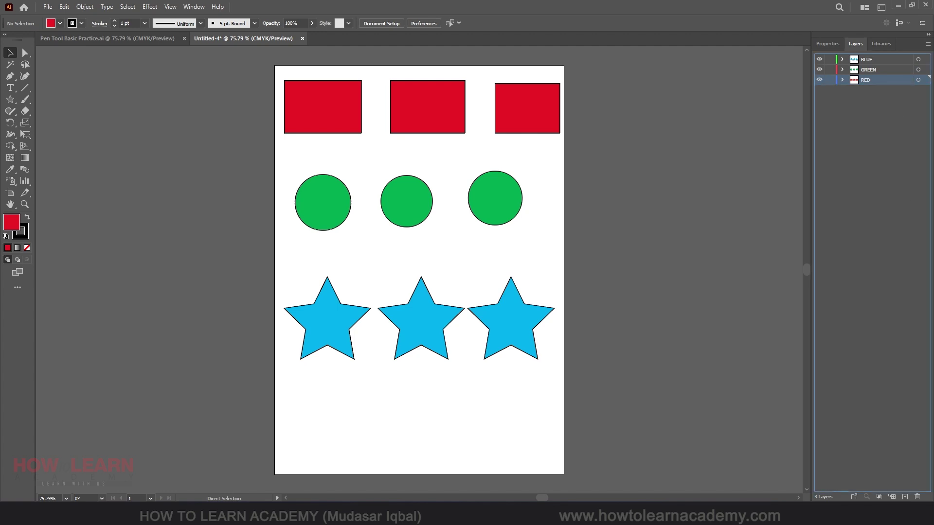
pyautogui.click(917, 497)
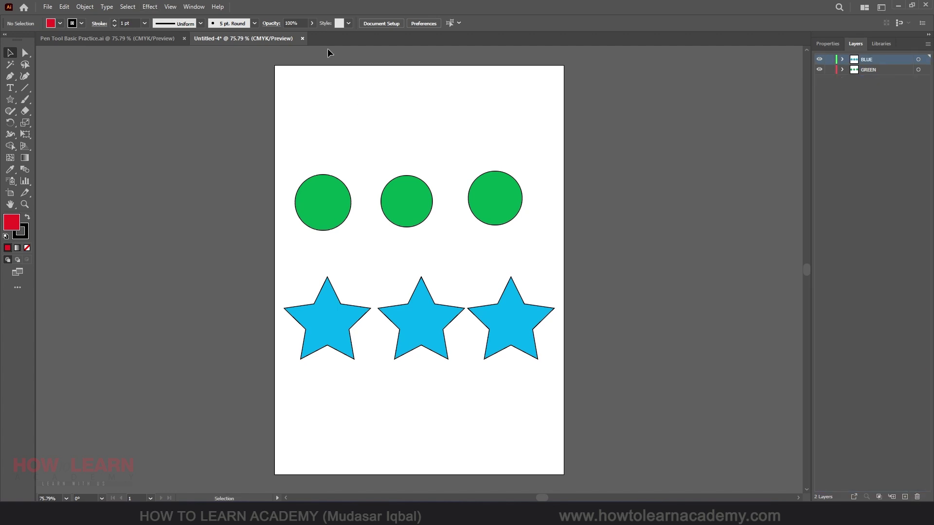
pyautogui.hotkey('ctrl', 'z')
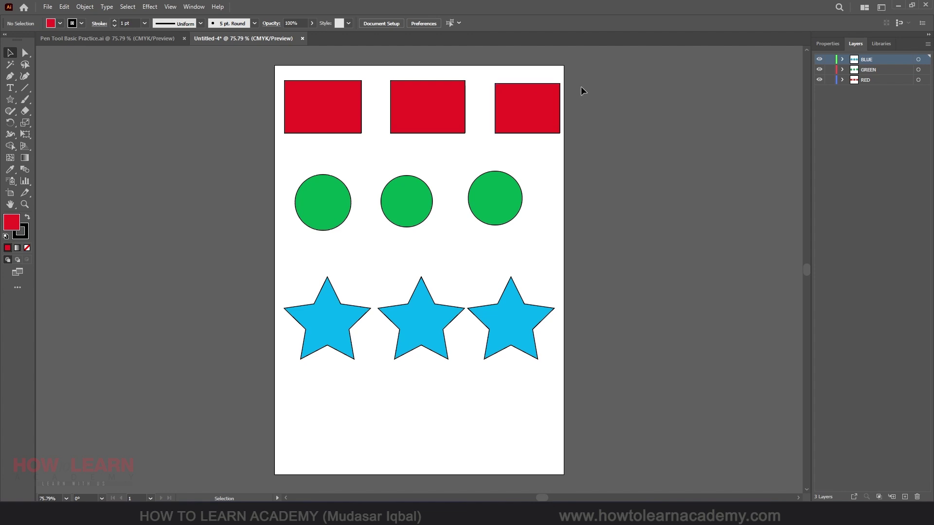
# Delete only the three red rectangles, leaving the RED layer in place, and undo the deletion.
pyautogui.moveTo(605, 93); pyautogui.dragTo(246, 149)
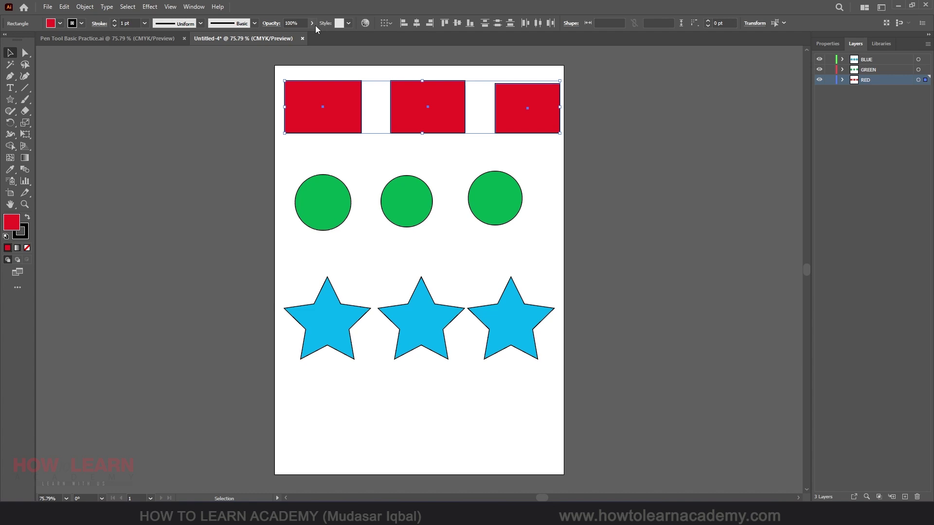
pyautogui.press('Delete')
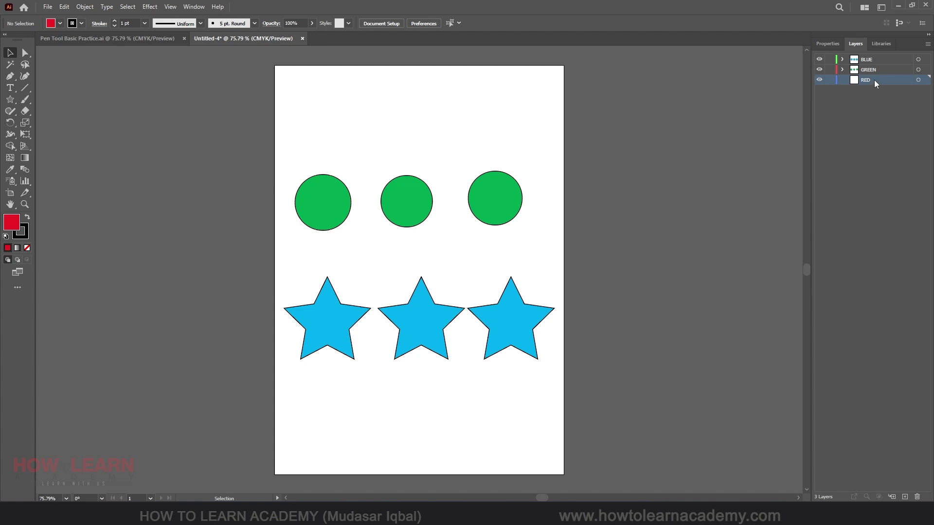
pyautogui.hotkey('ctrl', 'z')
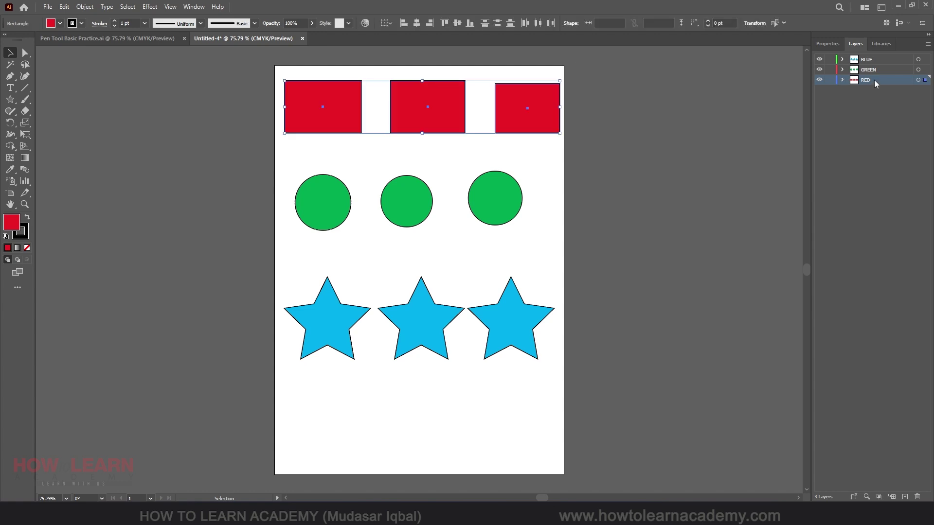
pyautogui.moveTo(882, 80)
pyautogui.mouseDown()
pyautogui.moveTo(916, 316)
pyautogui.moveTo(916, 494)
pyautogui.moveTo(847, 220)
pyautogui.moveTo(870, 81)
pyautogui.mouseUp()
# Create a new layer above the BLUE layer and add a sublayer inside it.
pyautogui.click(882, 61)
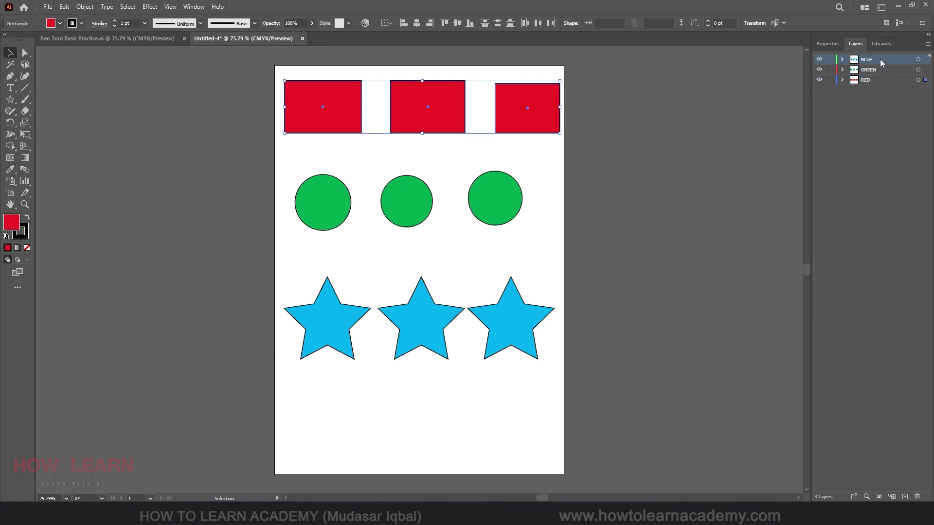
pyautogui.click(904, 496)
pyautogui.click(893, 497)
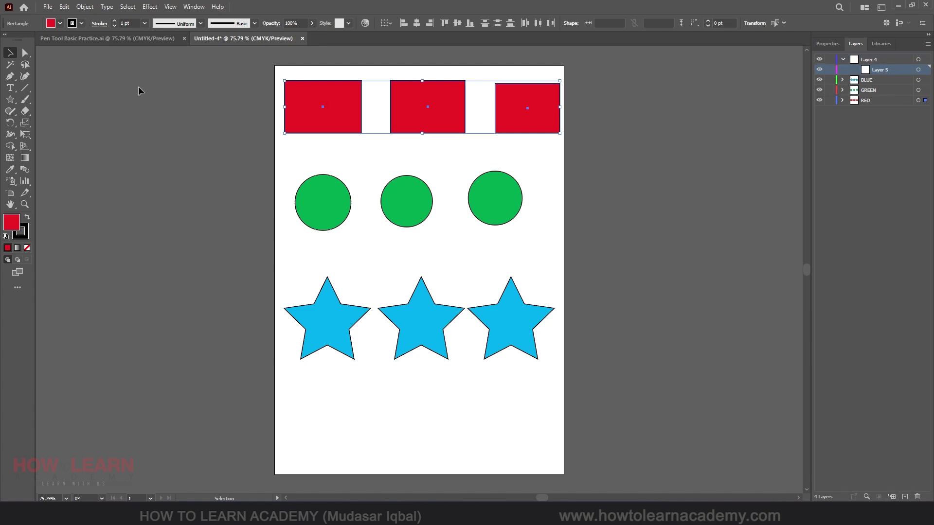
# Draw three red hexagons on the sublayer below the stars, the last two about 145 by 153 pt and 125 by 135 pt.
pyautogui.click(10, 99)
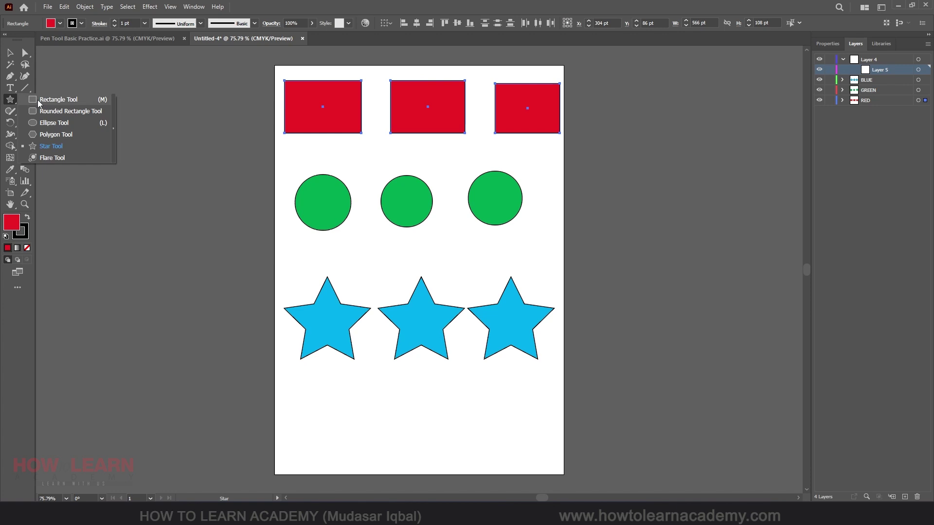
pyautogui.click(55, 134)
pyautogui.moveTo(312, 411)
pyautogui.mouseDown()
pyautogui.moveTo(350, 440)
pyautogui.moveTo(337, 426)
pyautogui.moveTo(381, 417)
pyautogui.moveTo(392, 394)
pyautogui.mouseUp()
pyautogui.moveTo(420, 401); pyautogui.dragTo(446, 422)
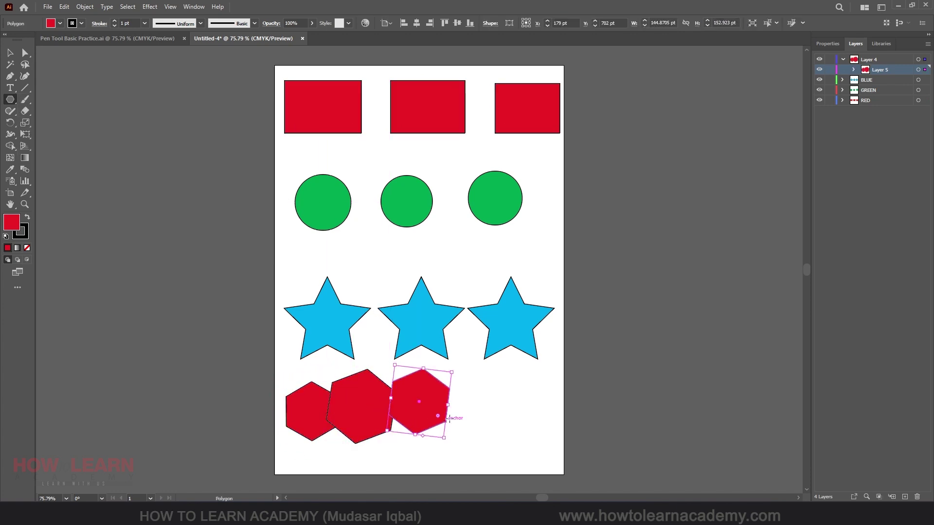
# Expand and collapse sublayer Layer 5, and move it out of Layer 4 to become the topmost independent layer.
pyautogui.click(853, 69)
pyautogui.click(853, 69)
pyautogui.moveTo(879, 72); pyautogui.dragTo(872, 55)
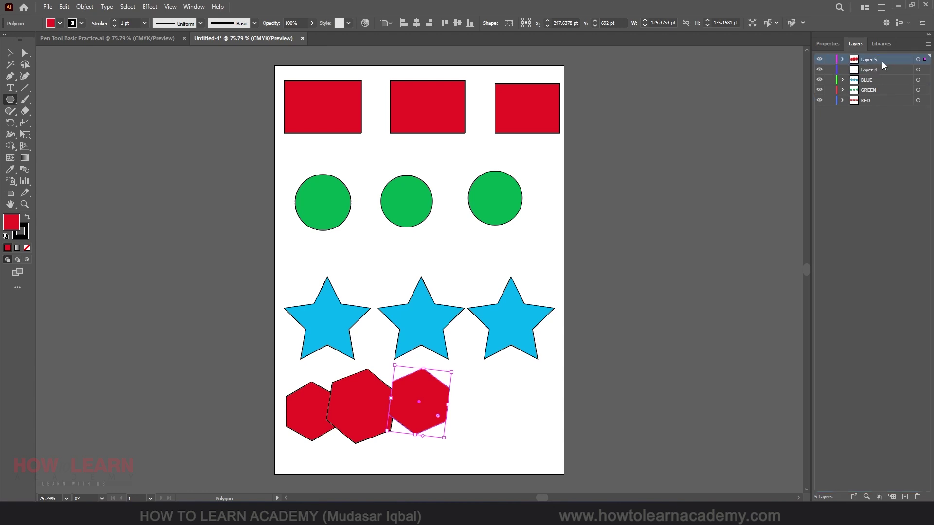
# Expand the BLUE layer to view its star paths, highlight the first one, and collapse the layer.
pyautogui.click(841, 80)
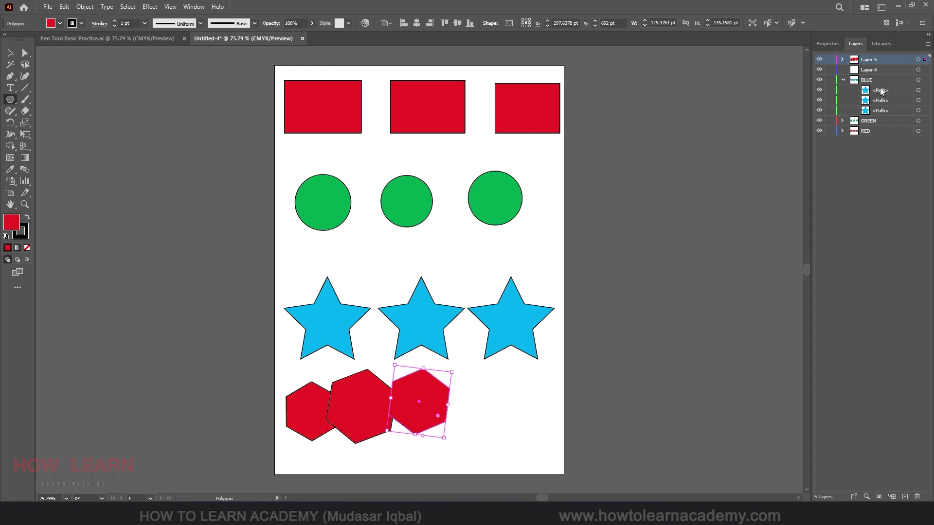
pyautogui.click(881, 91)
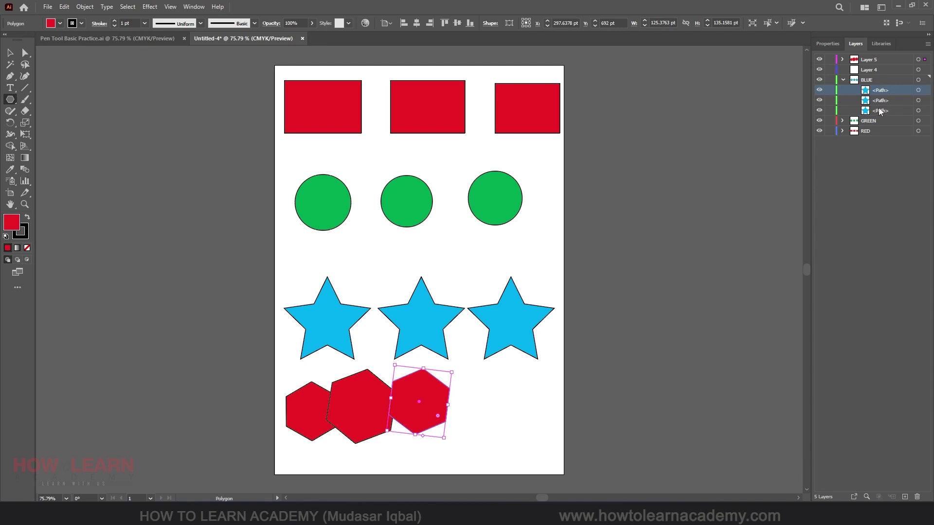
pyautogui.click(842, 79)
# Select Layer 5 and Layer 4 together and delete both, including the hexagons.
pyautogui.click(878, 61)
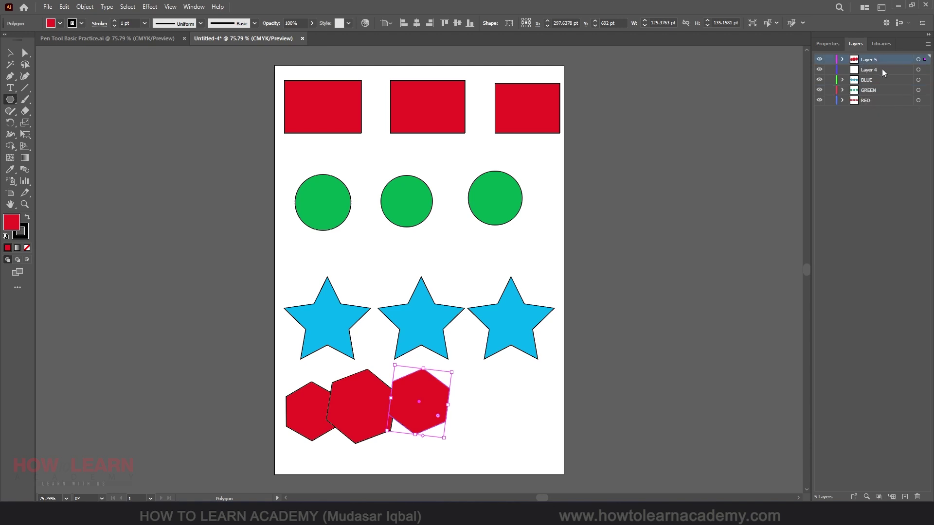
pyautogui.keyDown('shift'); pyautogui.click(882, 69); pyautogui.keyUp('shift')
pyautogui.moveTo(882, 69); pyautogui.dragTo(918, 496)
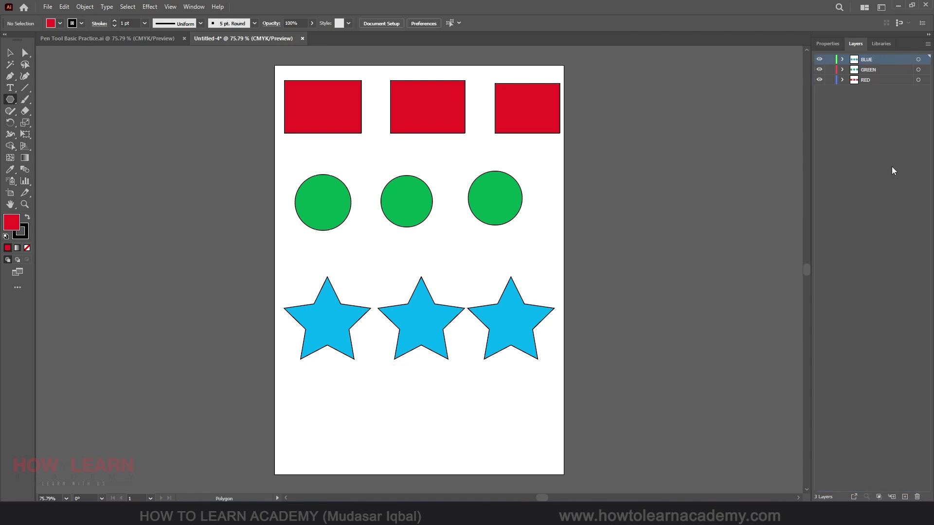
pyautogui.click(873, 61)
pyautogui.click(927, 44)
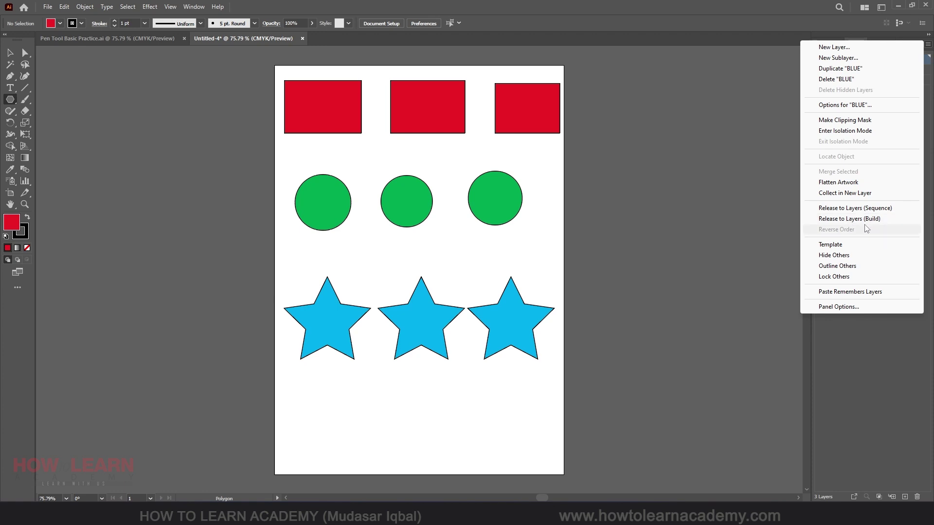
pyautogui.click(872, 323)
pyautogui.click(865, 81)
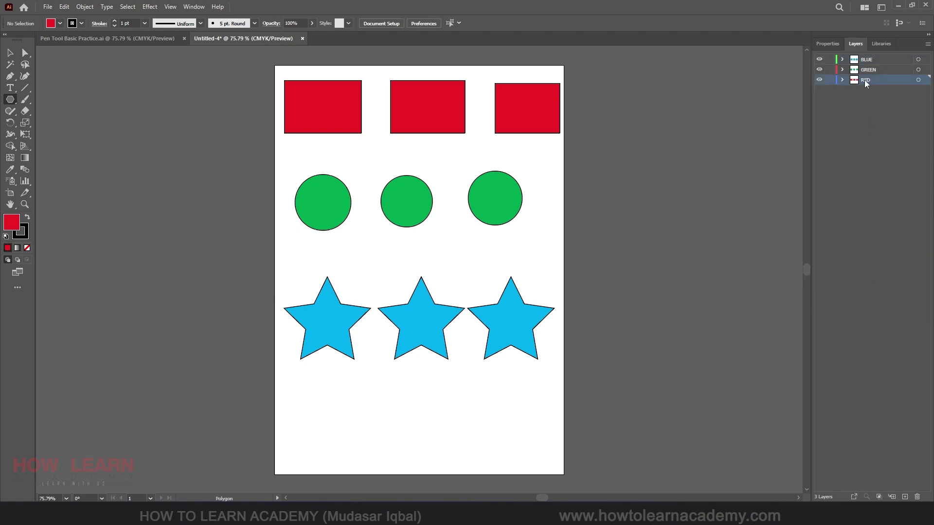
pyautogui.click(927, 43)
pyautogui.click(874, 340)
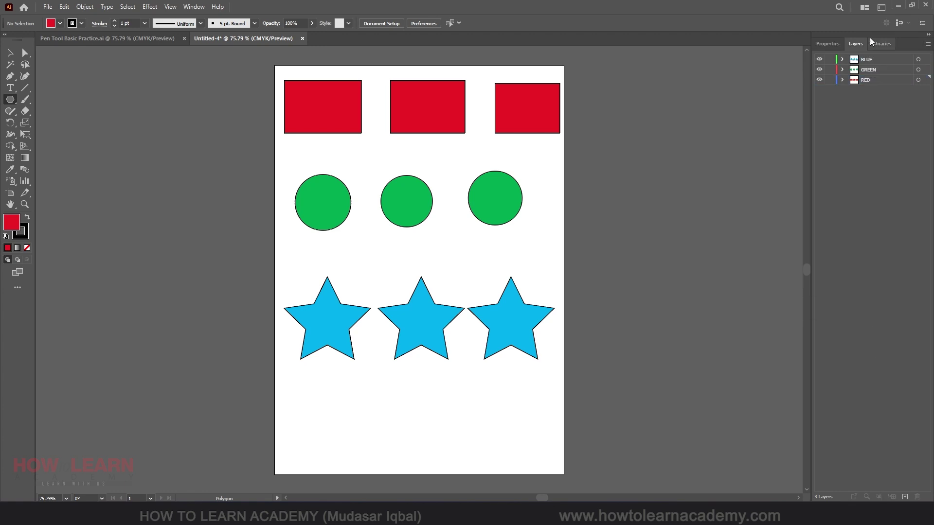
# Expand the RED layer and release its rectangles to sublayers with the Build method.
pyautogui.click(843, 80)
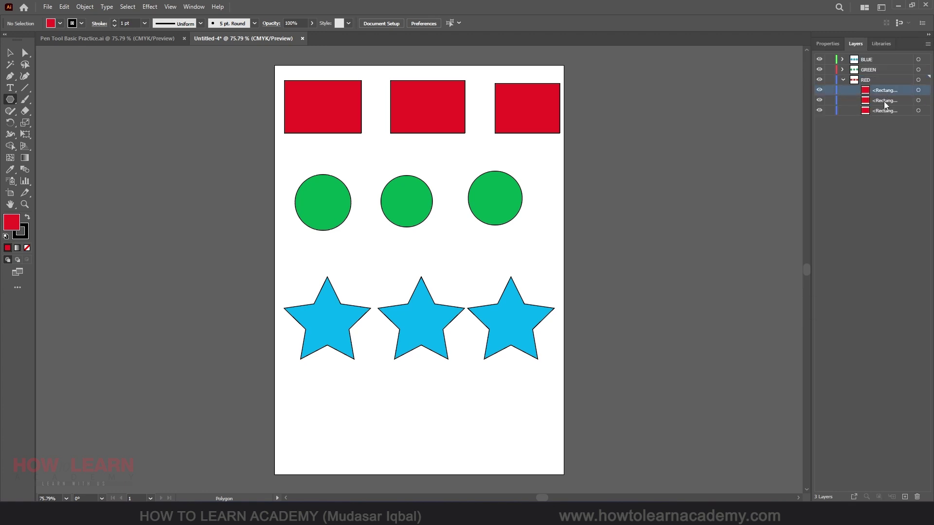
pyautogui.click(886, 111)
pyautogui.click(881, 81)
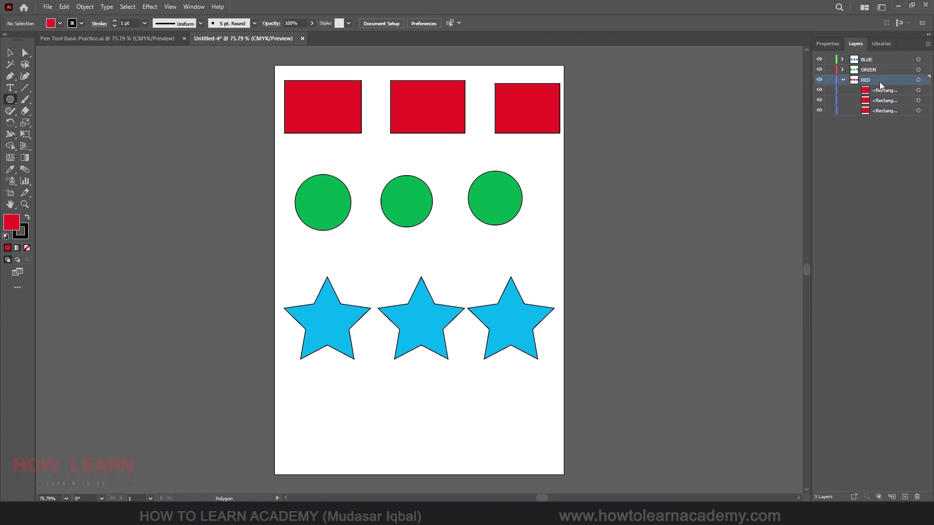
pyautogui.click(927, 44)
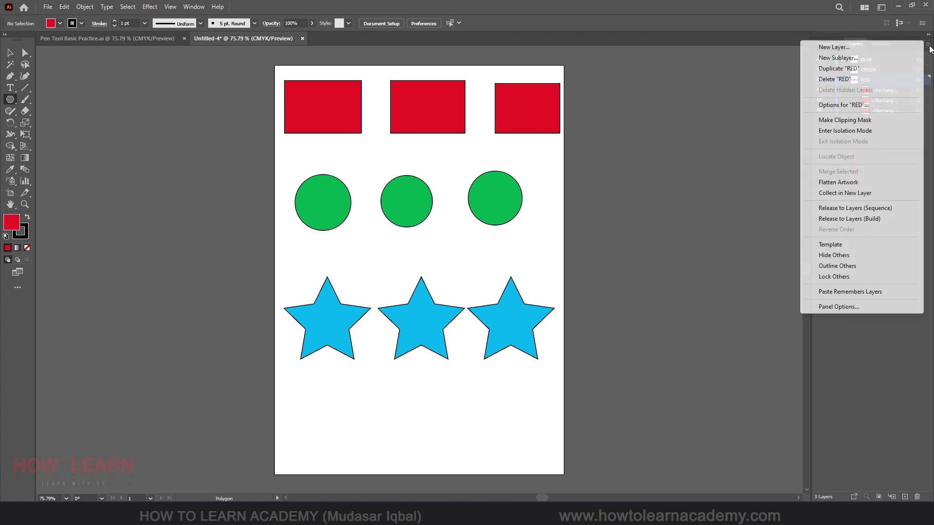
pyautogui.click(837, 220)
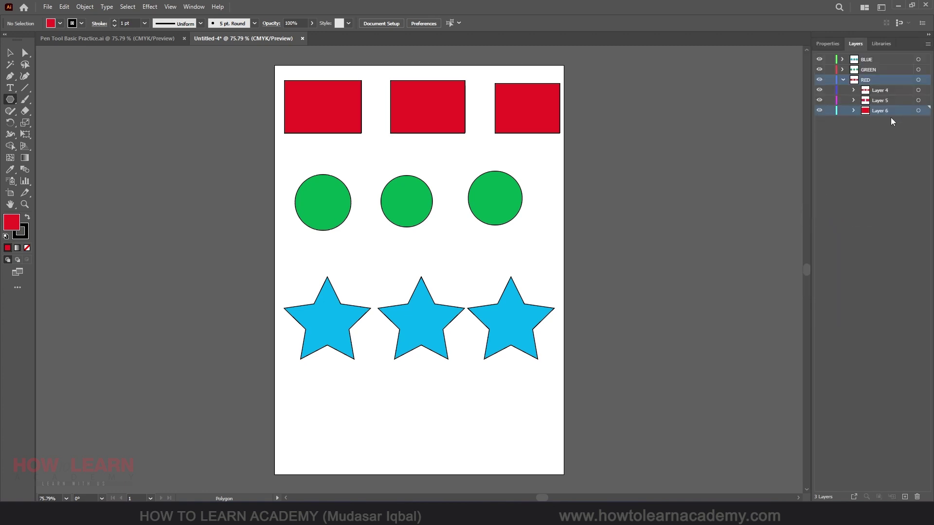
# Hide the three RED sublayers, and show Layer 6, Layer 5 and Layer 4 one at a time to compare their cumulative contents.
pyautogui.click(818, 90)
pyautogui.click(820, 101)
pyautogui.click(820, 110)
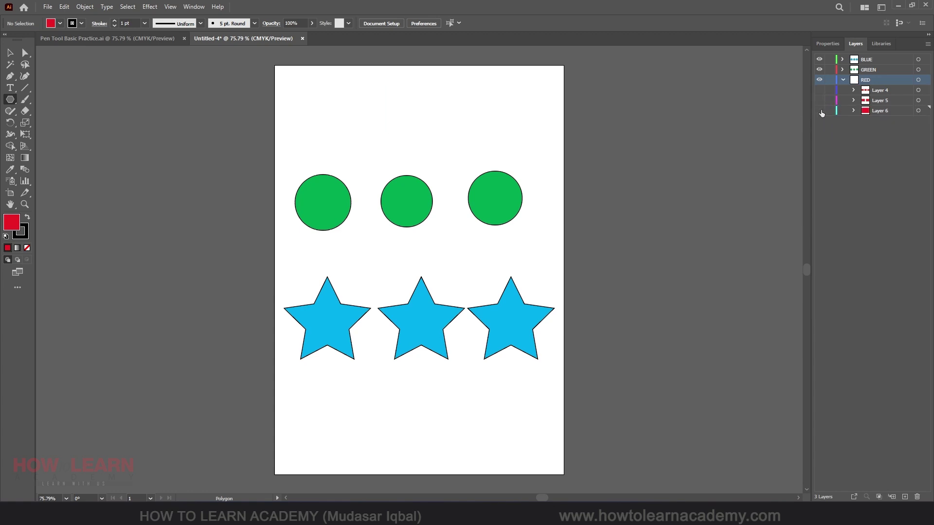
pyautogui.click(819, 111)
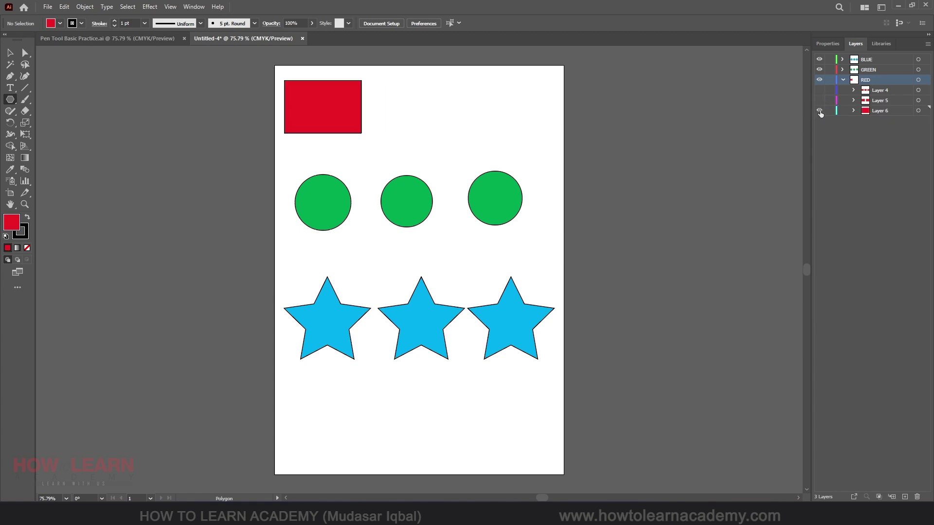
pyautogui.click(820, 110)
pyautogui.click(818, 101)
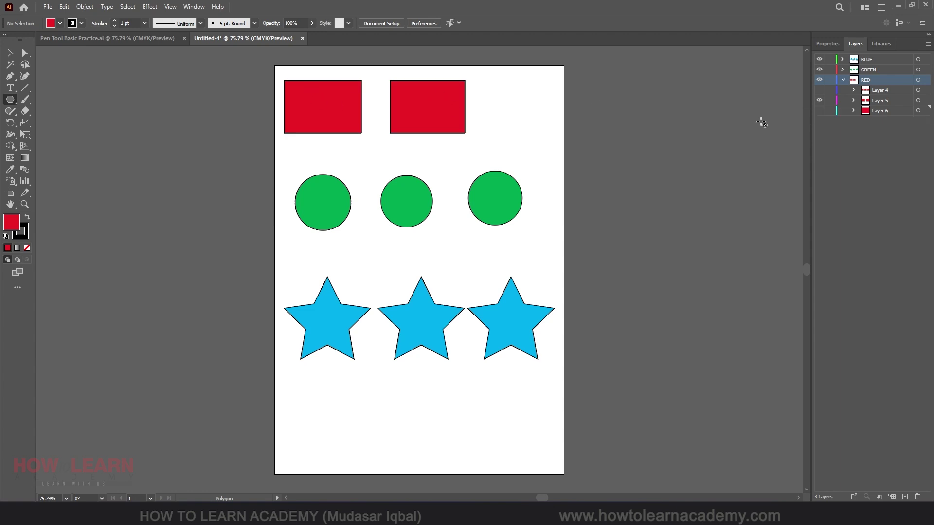
pyautogui.click(819, 100)
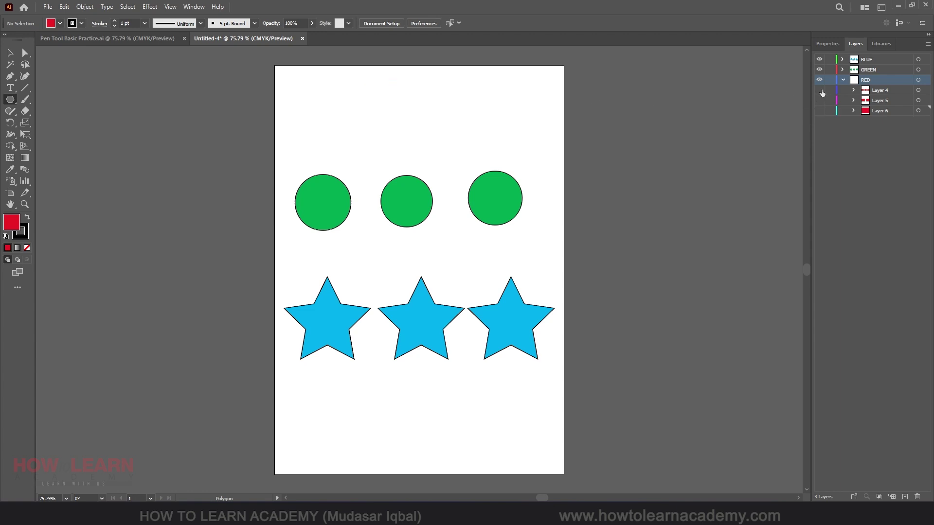
pyautogui.click(820, 89)
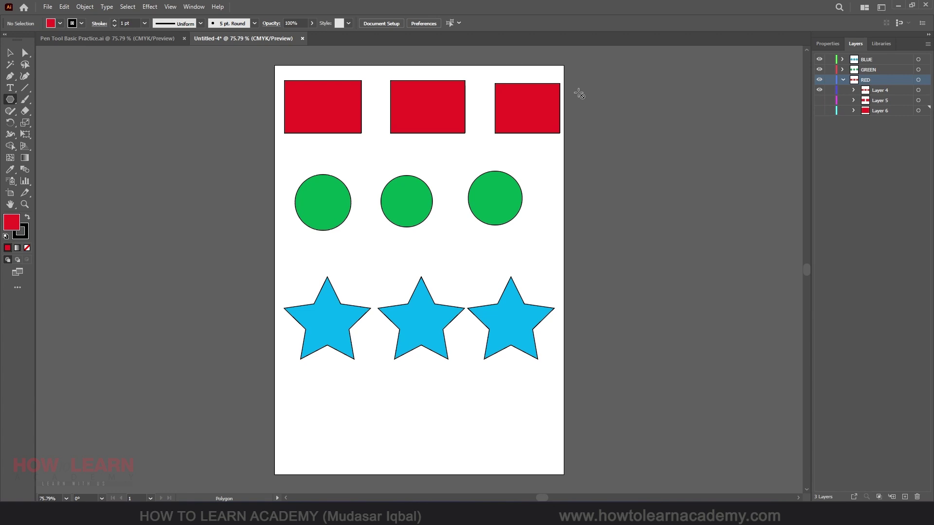
pyautogui.click(10, 52)
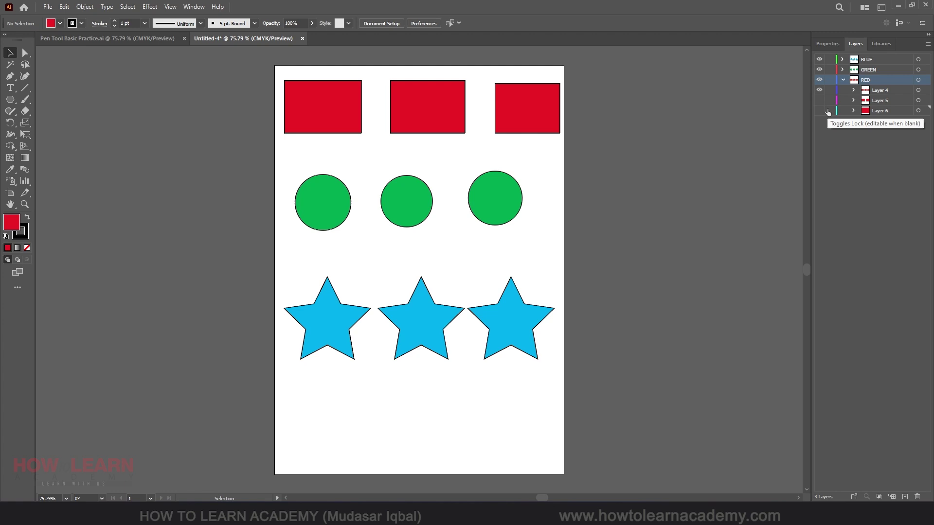
pyautogui.click(819, 90)
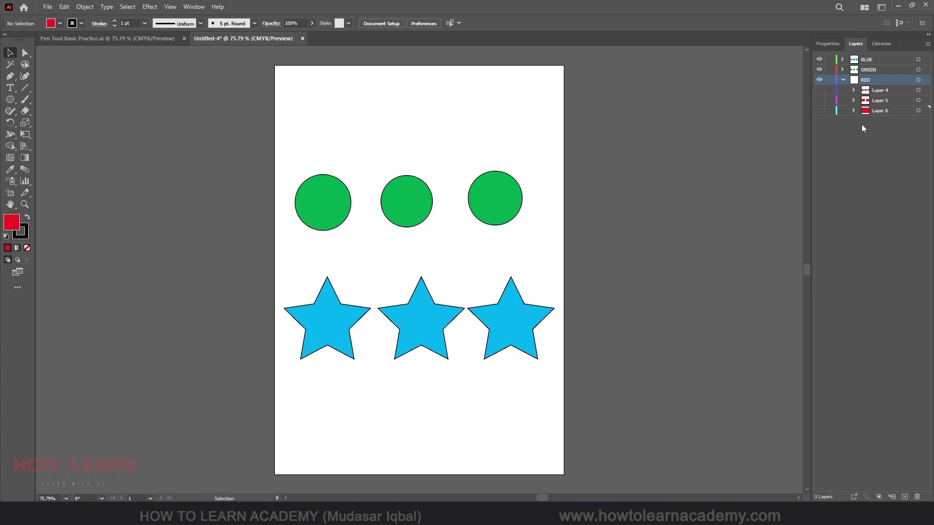
# Undo the sublayer changes back past the earlier layer deletion, and delete Layer 5 and Layer 4 together again.
pyautogui.hotkey('ctrl', 'z')
pyautogui.hotkey('ctrl', 'z')
pyautogui.hotkey('ctrl', 'z')
pyautogui.hotkey('ctrl', 'z')
pyautogui.hotkey('ctrl', 'z')
pyautogui.hotkey('ctrl', 'z')
pyautogui.hotkey('ctrl', 'z')
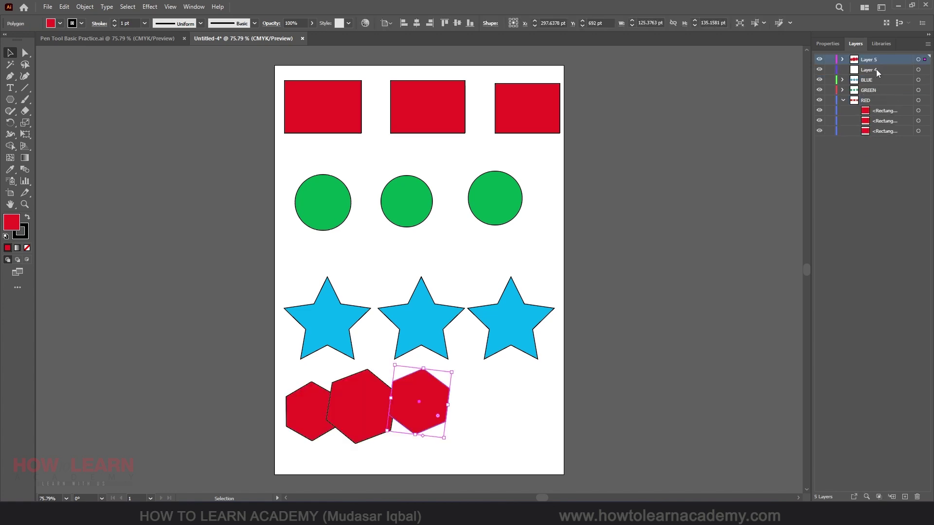
pyautogui.keyDown('shift'); pyautogui.click(878, 72); pyautogui.keyUp('shift')
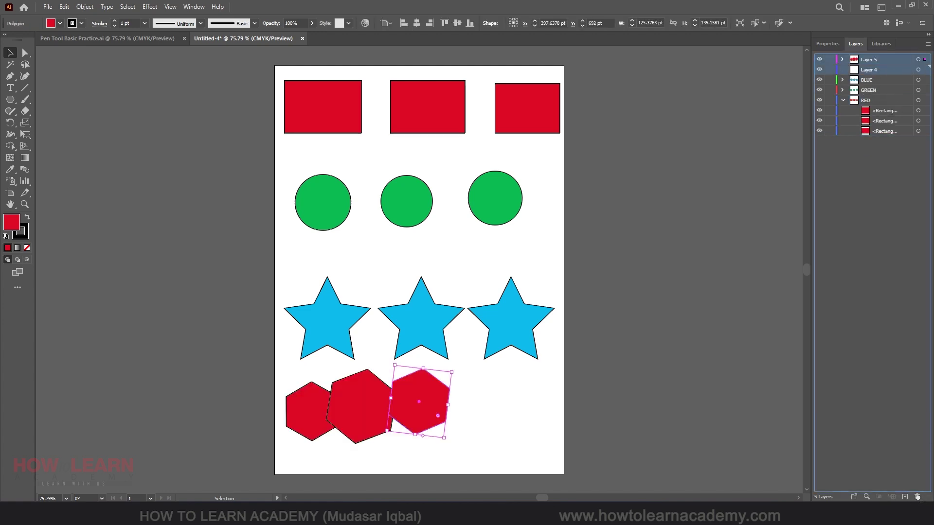
pyautogui.click(917, 497)
# Release the RED layer's rectangles to separate sublayers with the Sequence method.
pyautogui.click(863, 81)
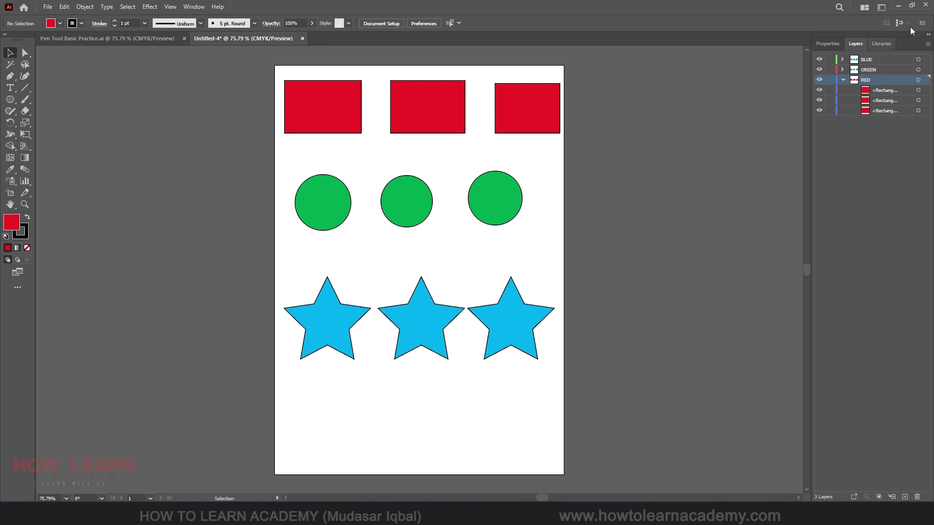
pyautogui.click(927, 43)
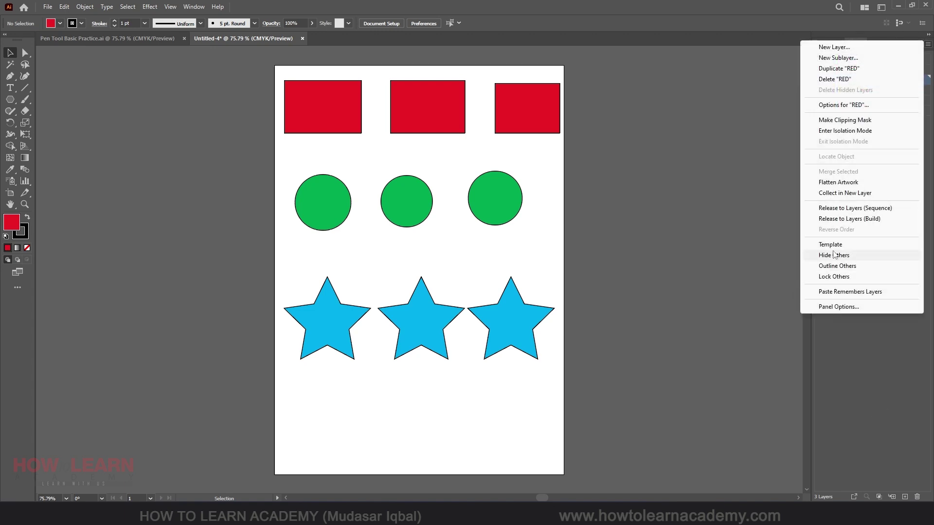
pyautogui.click(849, 208)
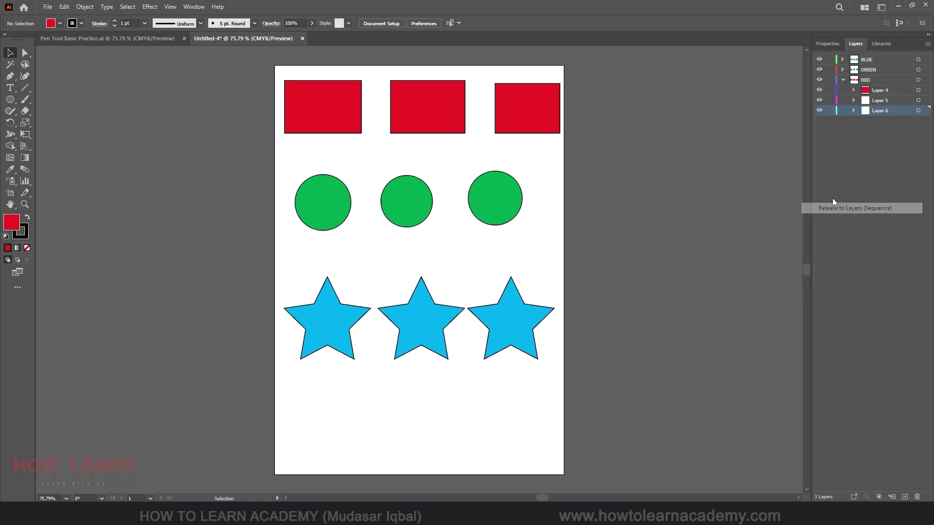
# Hide Layer 4, Layer 5 and Layer 6 inside RED and show them again to check which rectangle each holds.
pyautogui.click(882, 89)
pyautogui.click(819, 101)
pyautogui.click(818, 110)
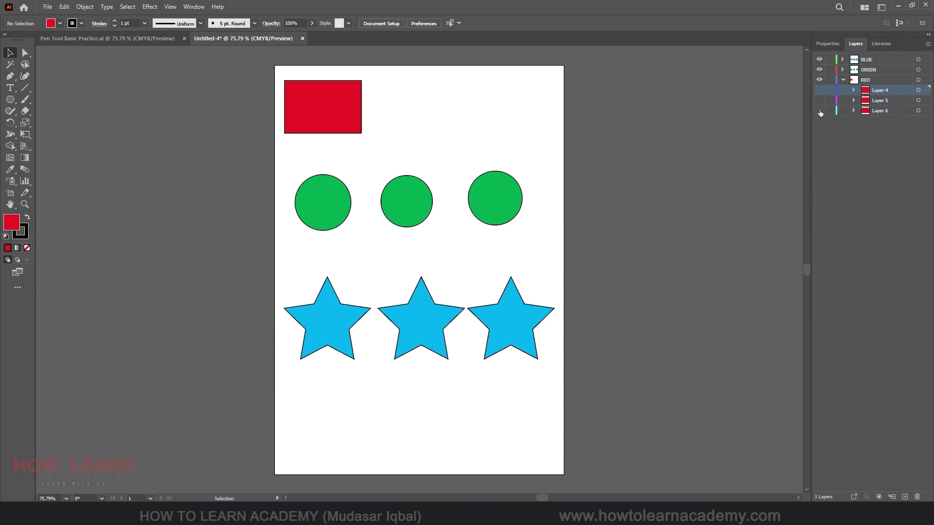
pyautogui.click(818, 110)
pyautogui.click(819, 99)
pyautogui.click(819, 91)
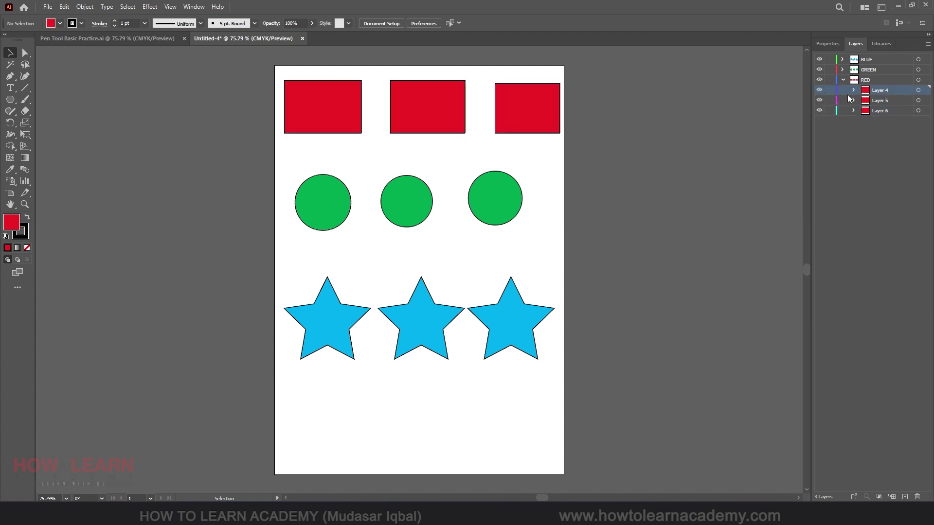
# Try moving Layer 4, Layer 5 and Layer 6 out of RED to the top of the layer stack, and undo the move.
pyautogui.keyDown('shift'); pyautogui.click(879, 111); pyautogui.keyUp('shift')
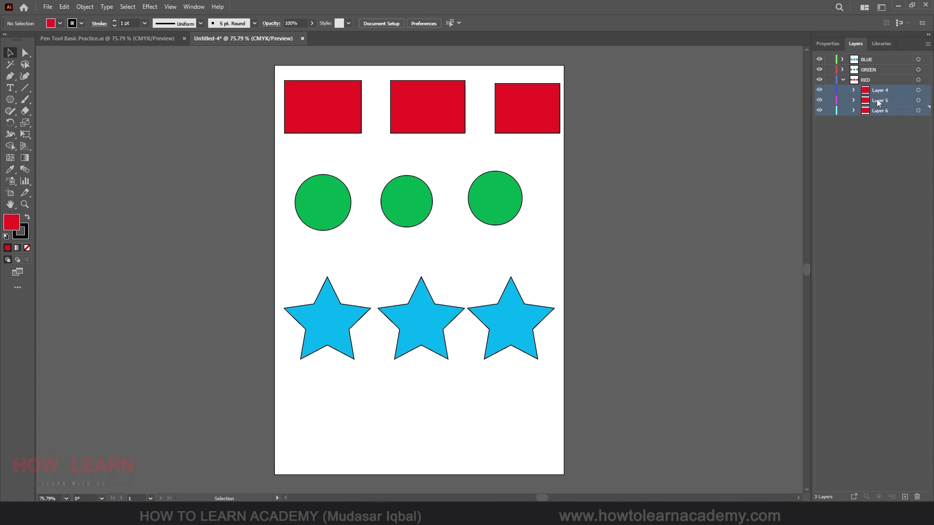
pyautogui.moveTo(880, 94); pyautogui.dragTo(880, 57)
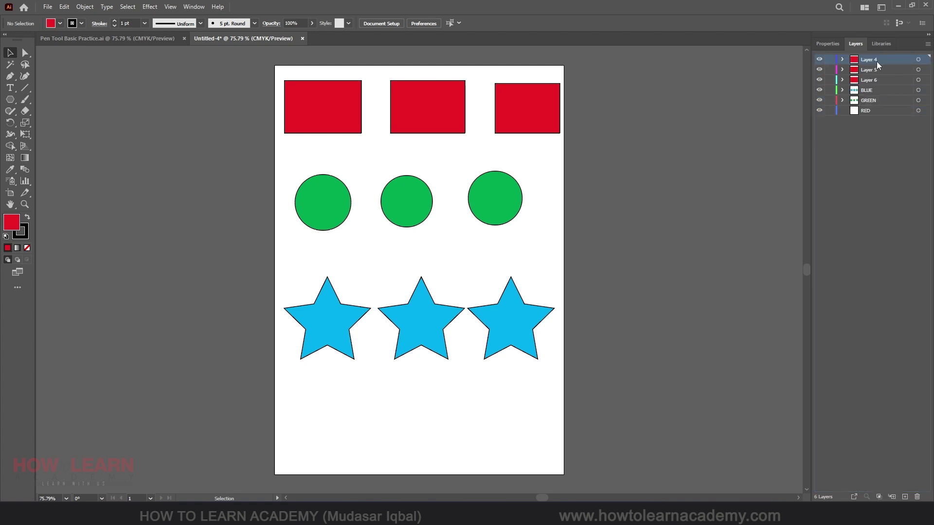
pyautogui.hotkey('ctrl', 'z')
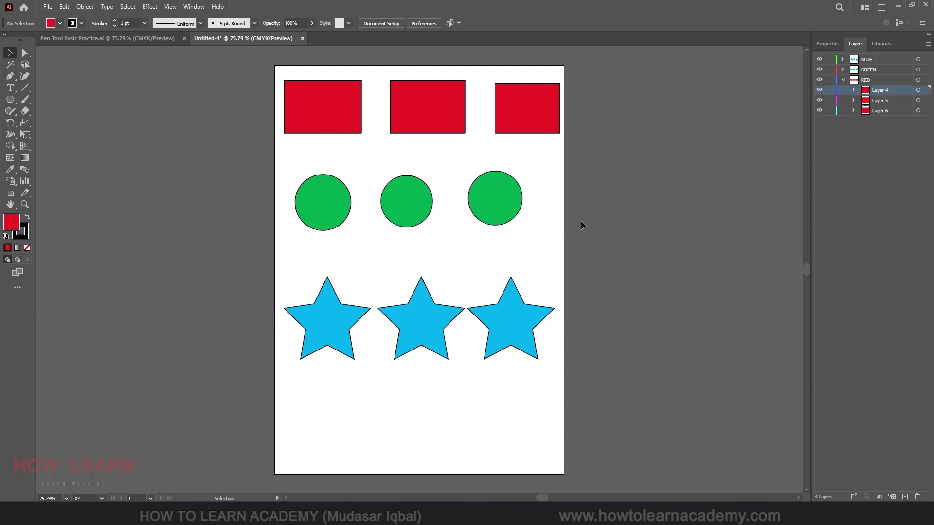
# Highlight the RED layer and collapse it to hide its sublayers.
pyautogui.click(869, 70)
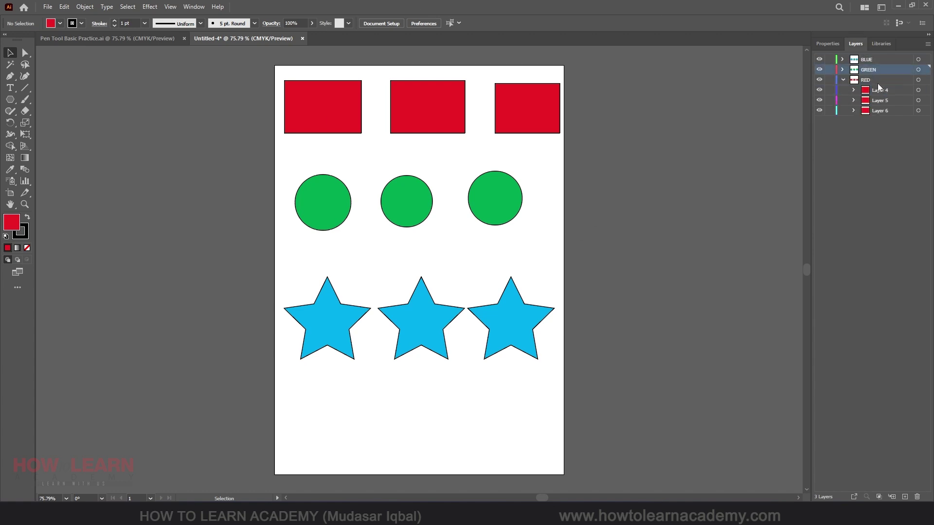
pyautogui.click(873, 82)
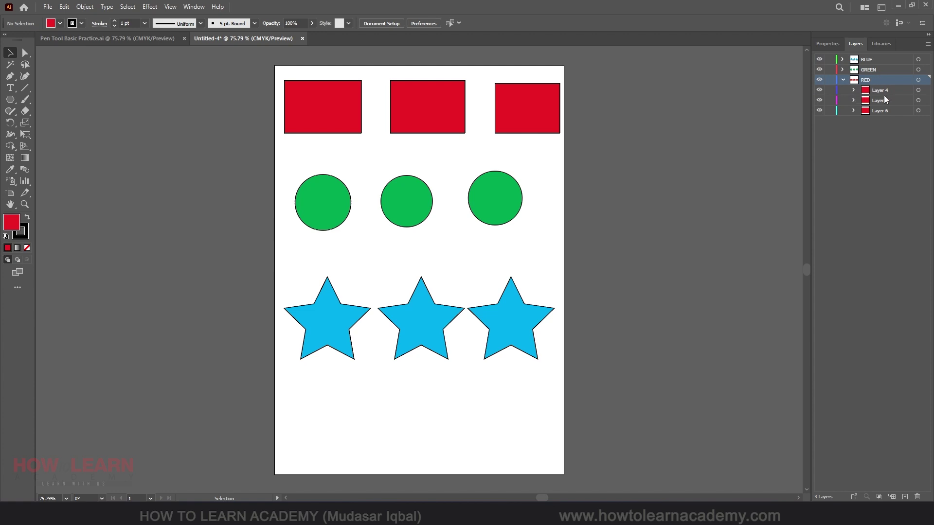
pyautogui.click(843, 79)
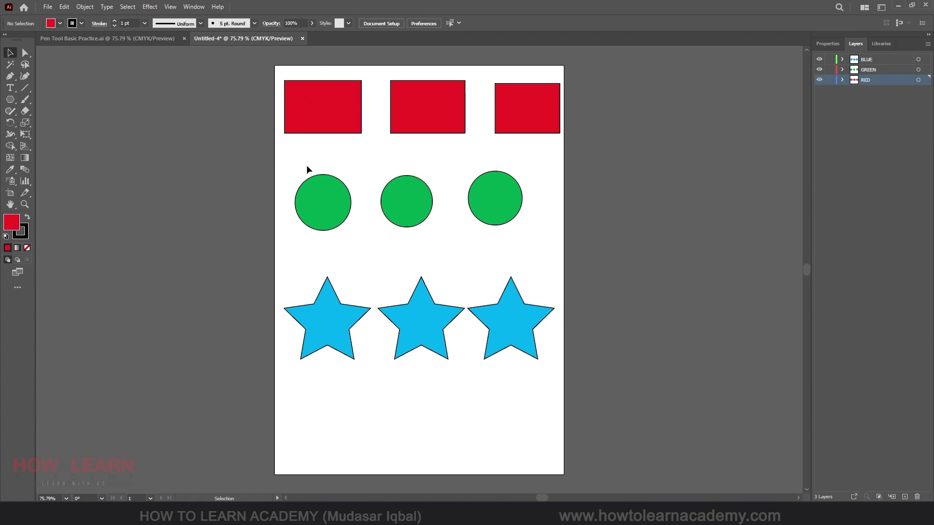
# Select the leftmost green circle and locate its entry in the layer list, finishing with the GREEN layer collapsed.
pyautogui.click(310, 192)
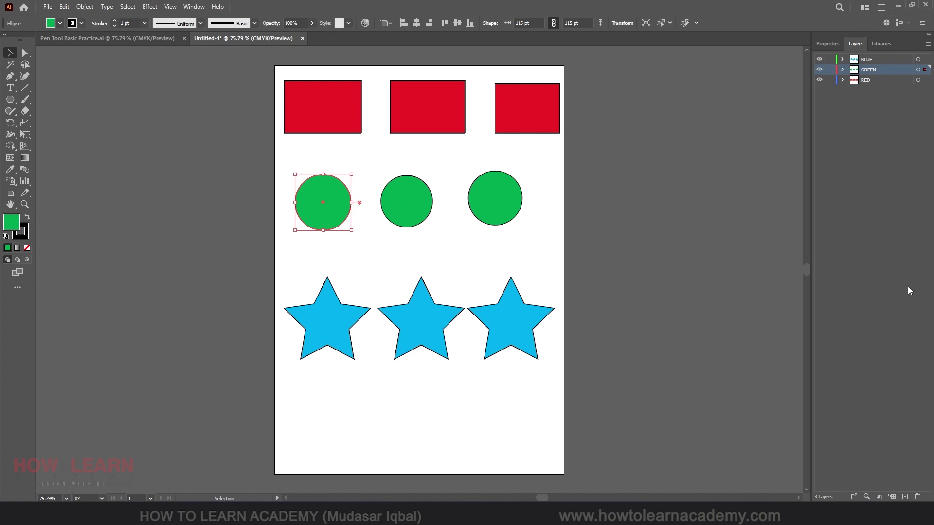
pyautogui.click(866, 496)
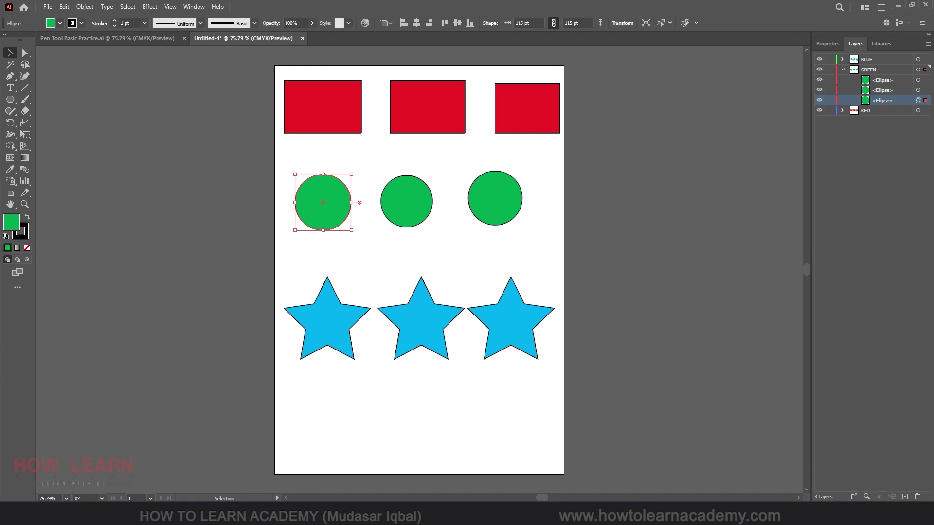
pyautogui.click(843, 70)
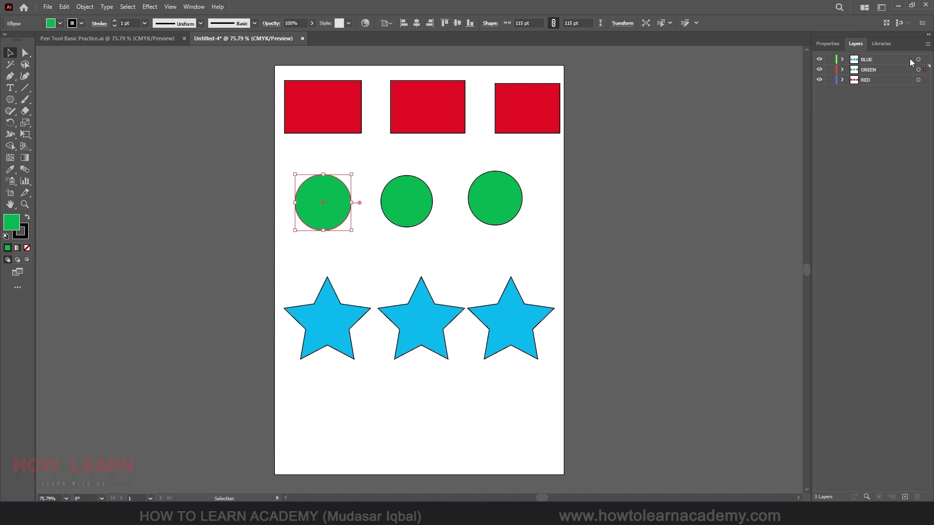
# Target the whole BLUE layer, collect its stars as an export asset, and close the Asset Export window.
pyautogui.click(918, 60)
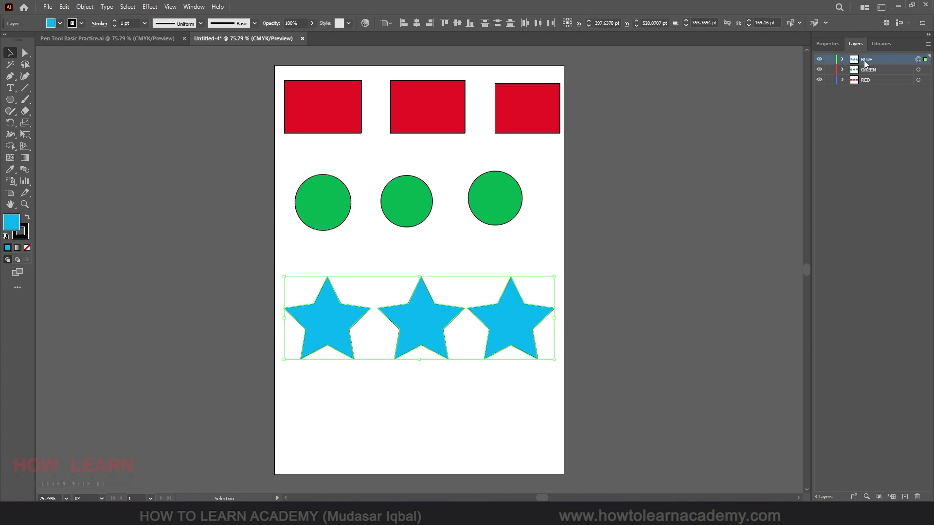
pyautogui.click(854, 497)
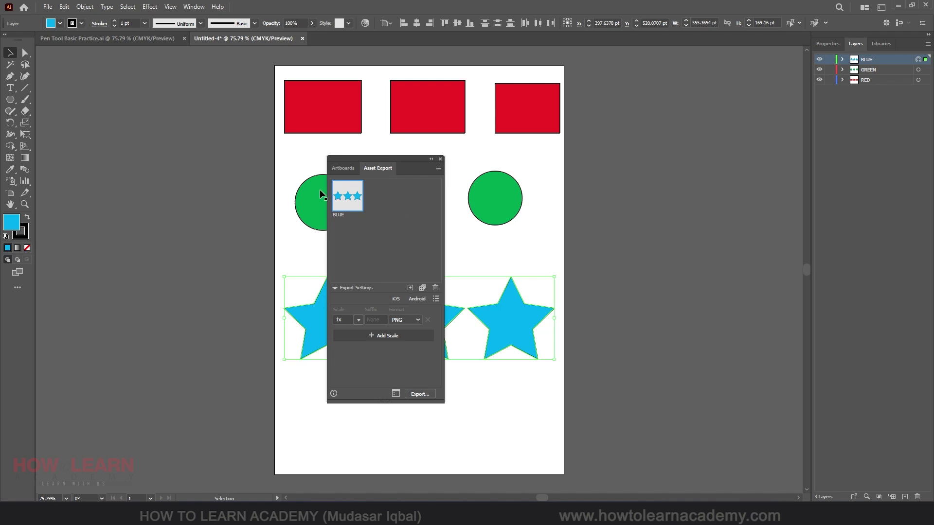
pyautogui.click(440, 159)
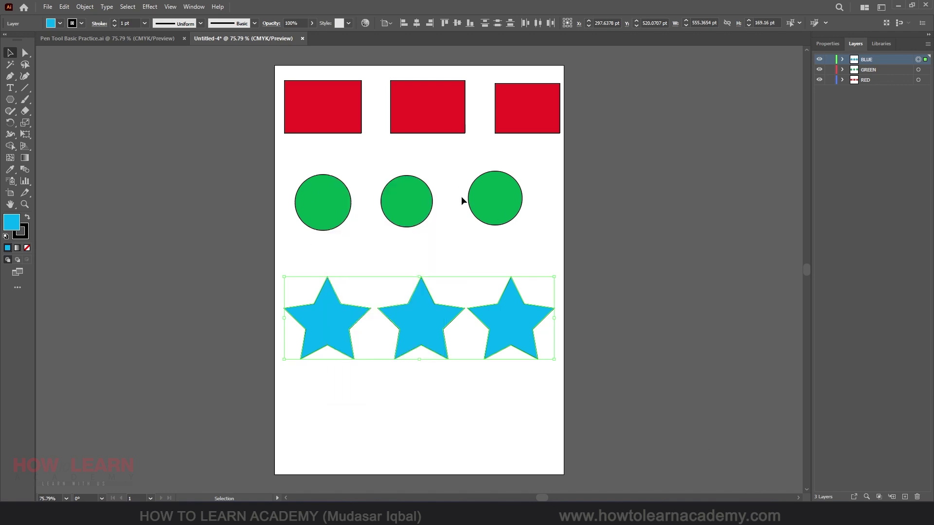
pyautogui.click(927, 44)
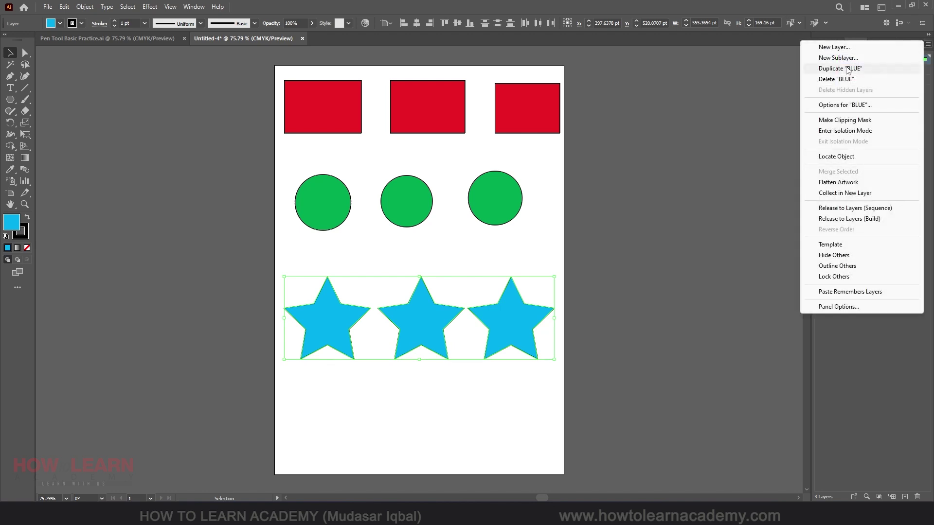
pyautogui.click(835, 48)
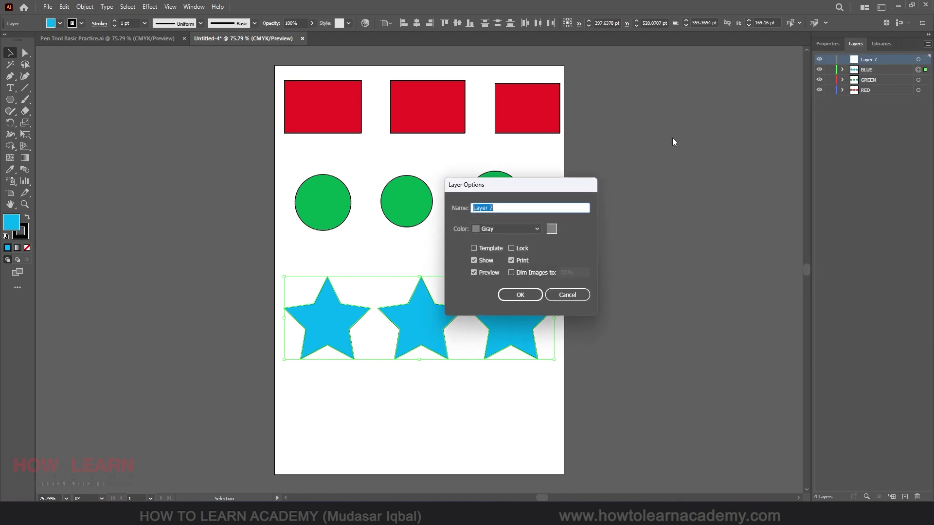
pyautogui.moveTo(492, 183); pyautogui.dragTo(641, 174)
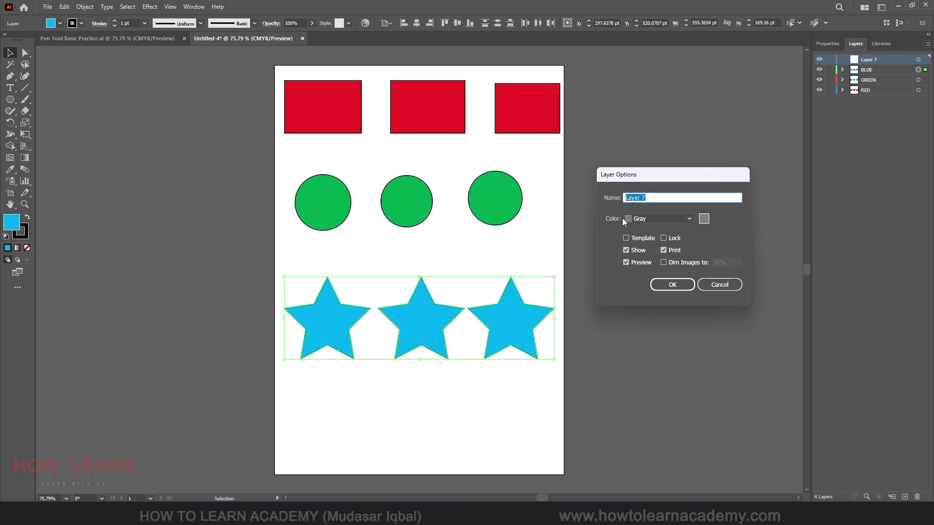
pyautogui.click(713, 285)
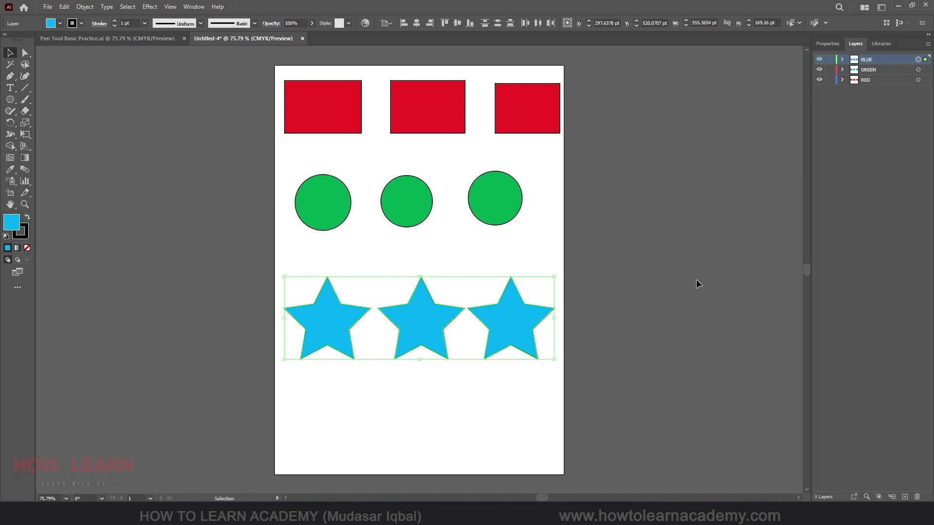
# Select all the rectangles, circles and stars and set both their stroke and fill to None.
pyautogui.moveTo(188, 80); pyautogui.dragTo(627, 397)
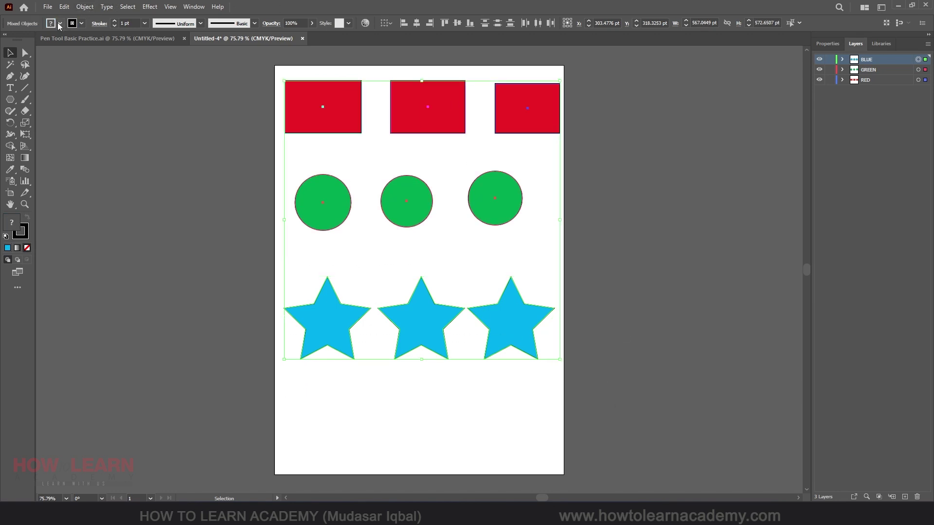
pyautogui.click(81, 23)
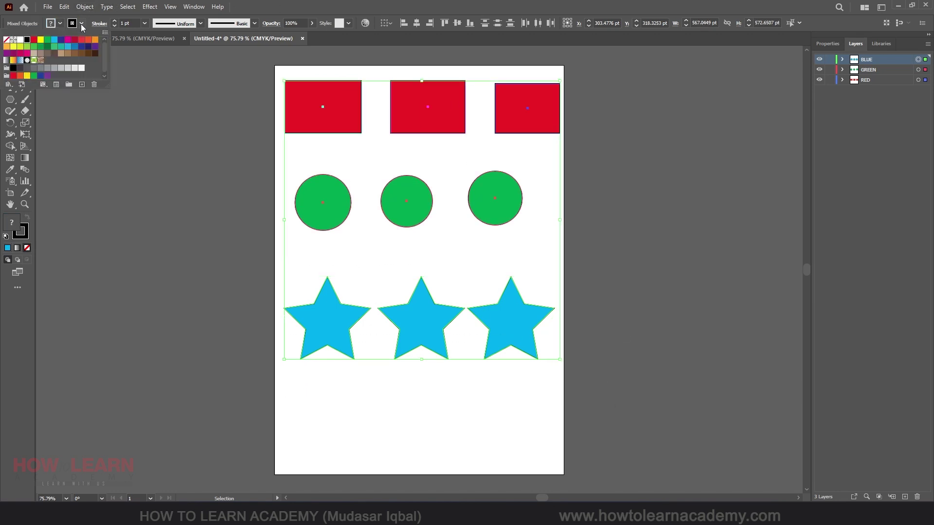
pyautogui.click(7, 40)
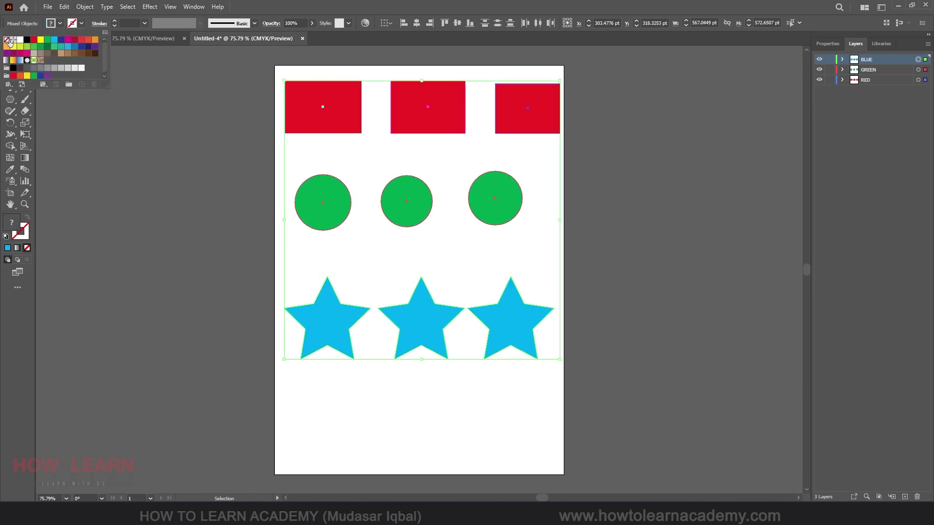
pyautogui.click(60, 24)
pyautogui.click(61, 23)
pyautogui.click(6, 39)
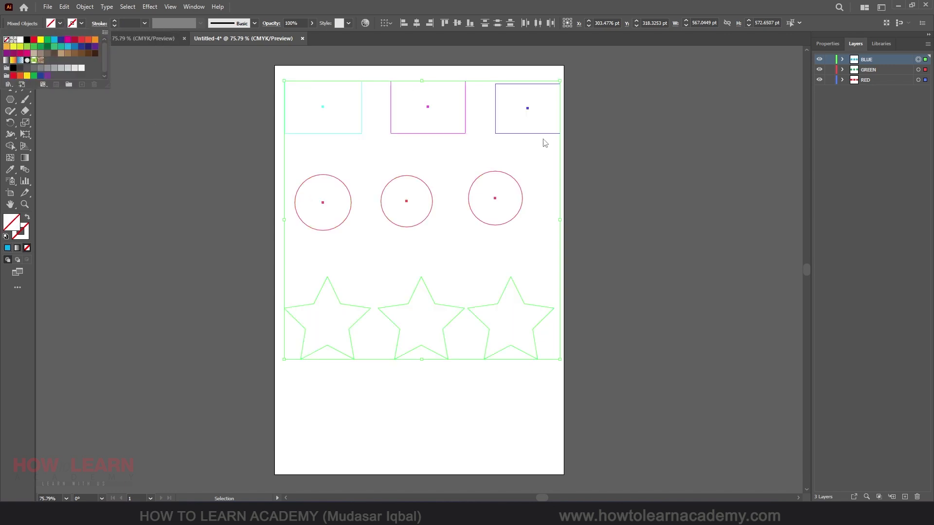
pyautogui.click(459, 5)
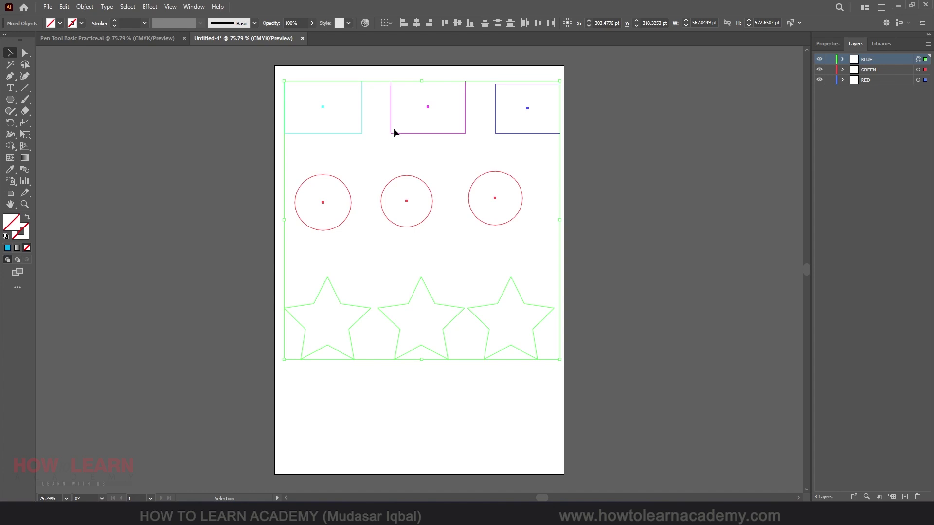
# Examine the selection outline colours of the rectangles, circles and stars up close.
pyautogui.scroll(2, 374, 109)
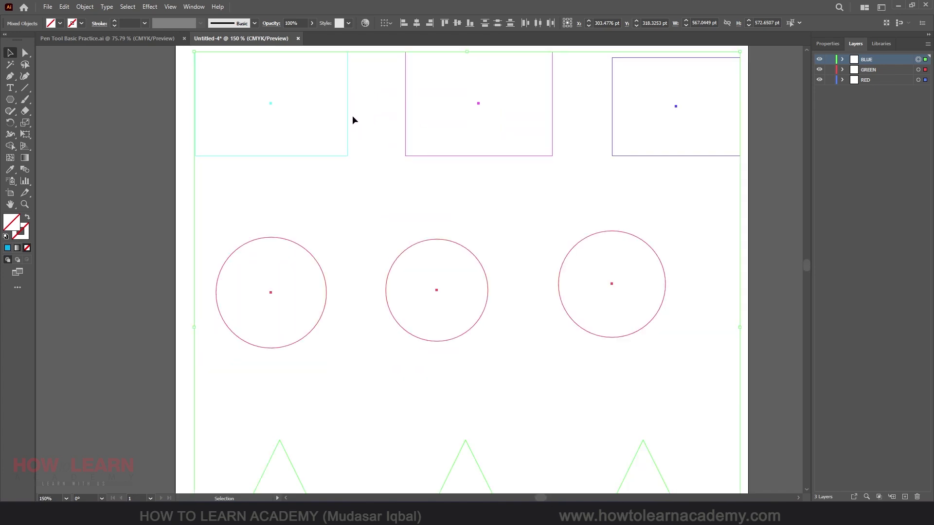
pyautogui.scroll(-1, 326, 165)
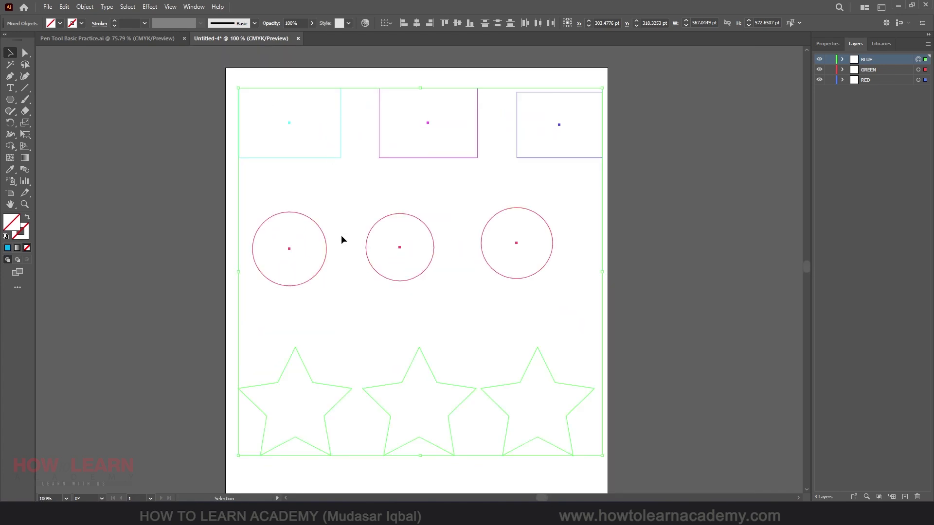
pyautogui.scroll(1, 309, 275)
pyautogui.scroll(-2, 558, 250)
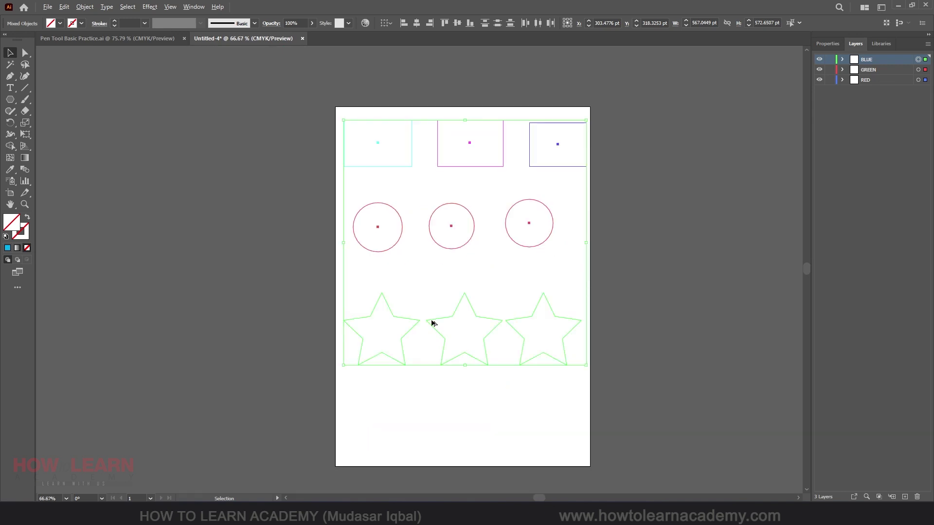
pyautogui.scroll(1, 443, 339)
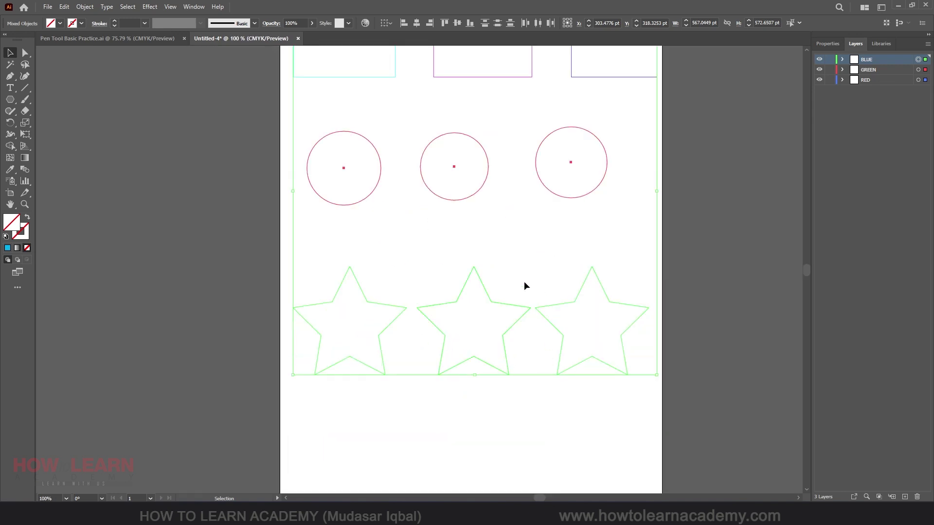
pyautogui.scroll(-1, 524, 285)
pyautogui.scroll(1, 489, 313)
pyautogui.scroll(1, 440, 138)
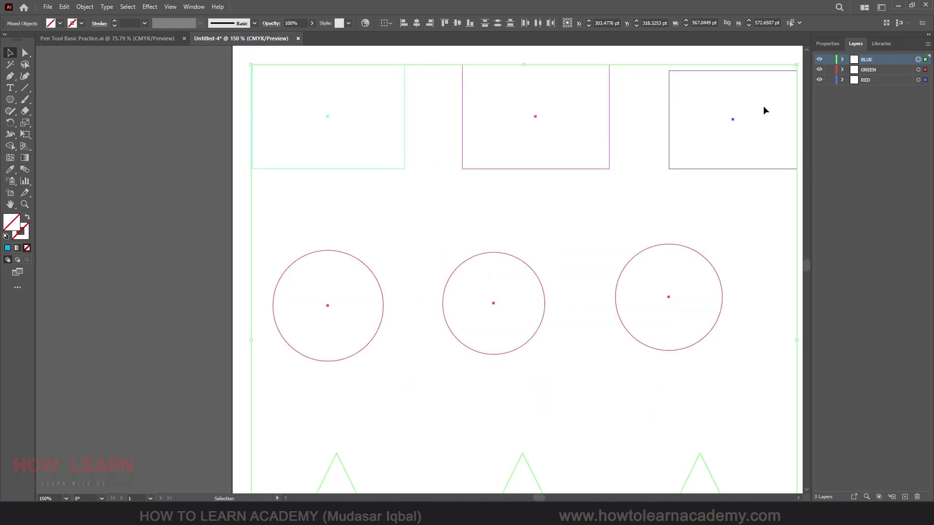
# Expand the RED layer, highlight Layer 4, Layer 5 and Layer 6 in turn, and collapse RED again.
pyautogui.click(842, 80)
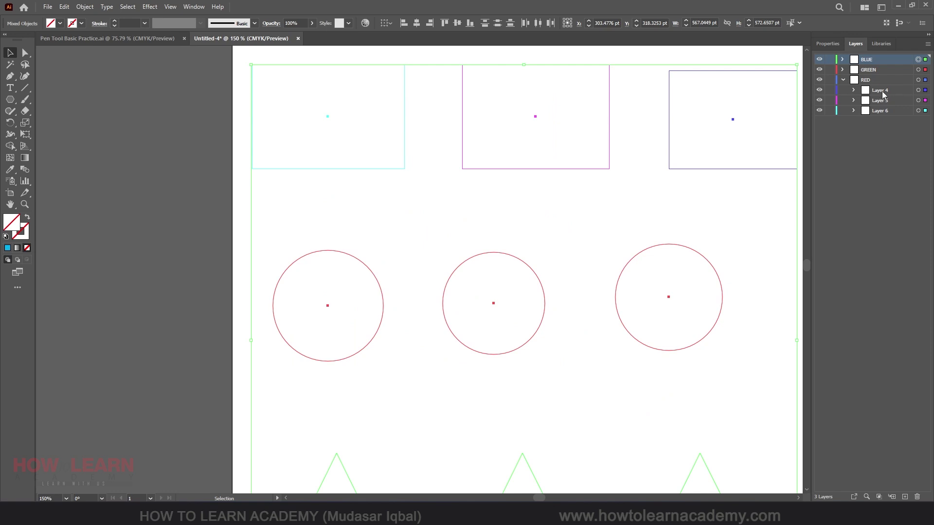
pyautogui.click(882, 92)
pyautogui.click(882, 101)
pyautogui.click(883, 111)
pyautogui.click(882, 92)
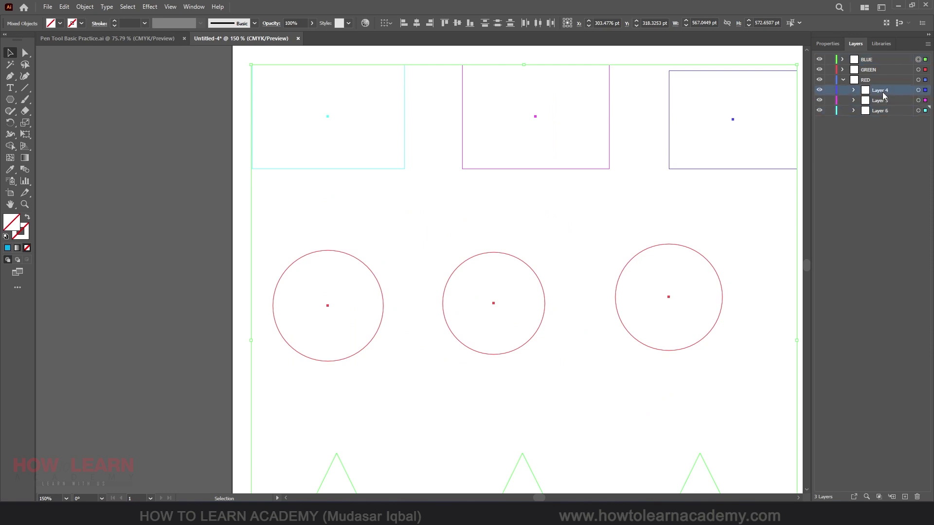
pyautogui.click(882, 100)
pyautogui.click(883, 110)
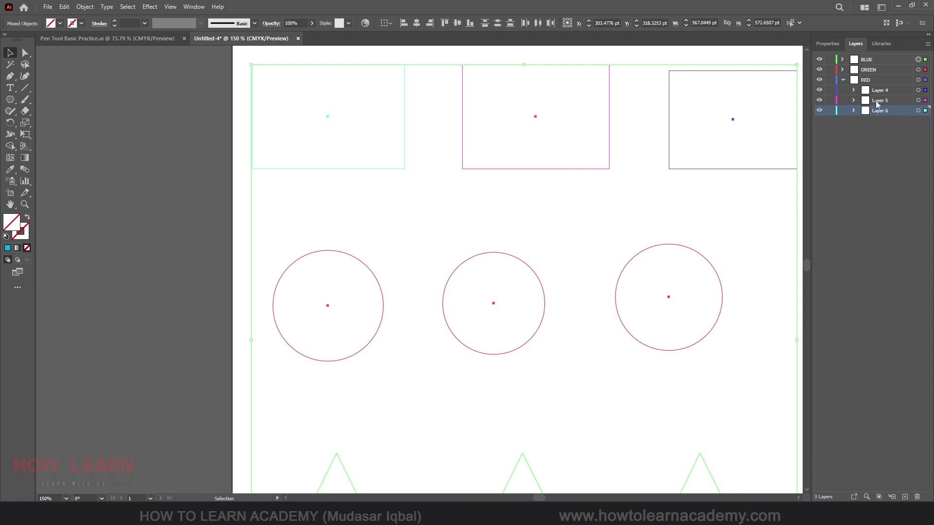
pyautogui.click(842, 80)
# Select only the three circles in the middle row of the artboard.
pyautogui.scroll(-3, 506, 118)
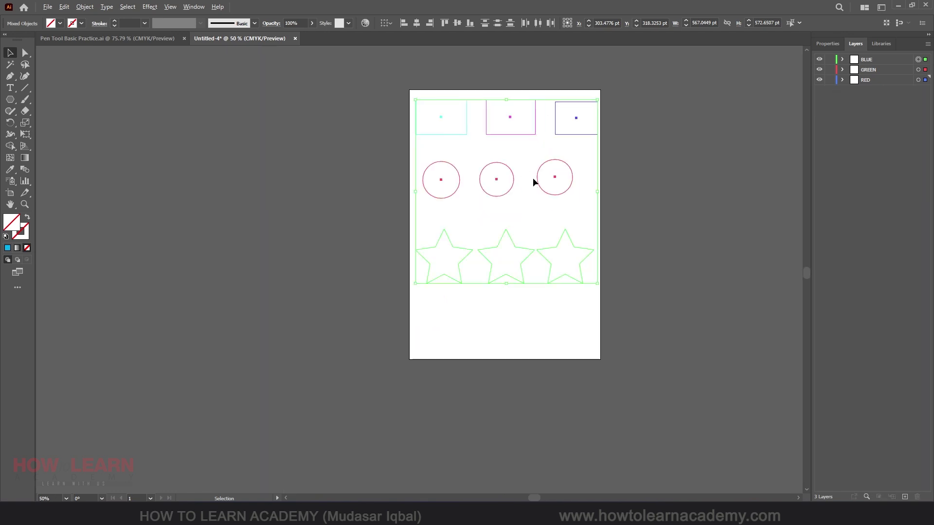
pyautogui.scroll(2, 532, 177)
pyautogui.moveTo(294, 129); pyautogui.dragTo(614, 213)
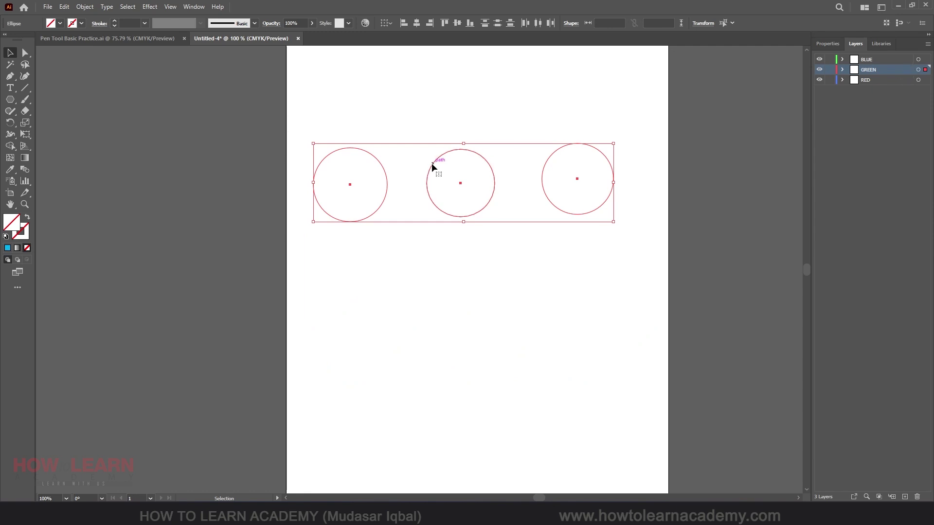
pyautogui.scroll(1, 419, 156)
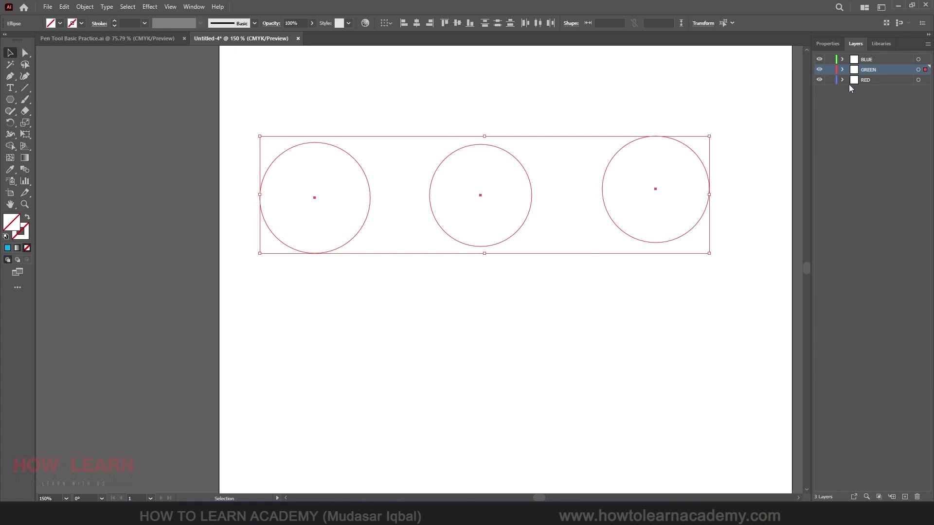
# Change the GREEN layer's colour to a custom magenta (Red 255, Green 0, Blue 128) in its layer options.
pyautogui.click(928, 44)
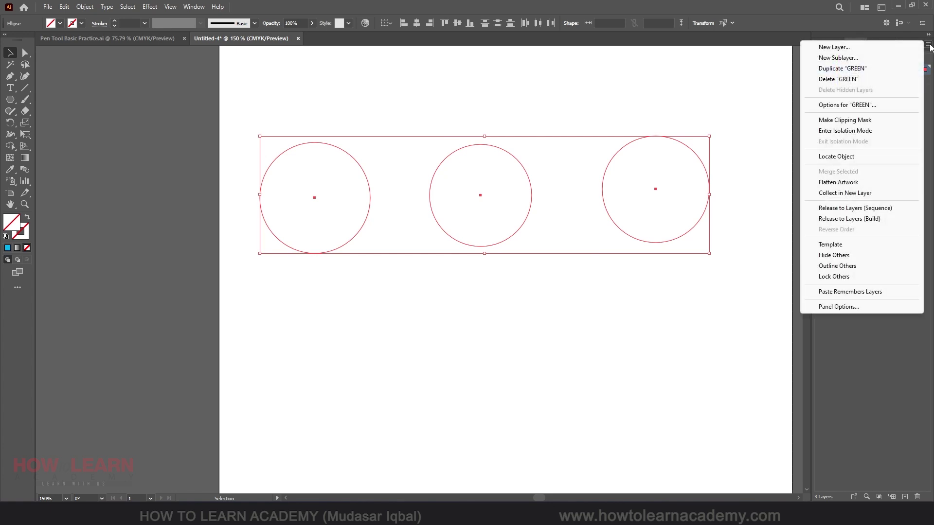
pyautogui.click(863, 105)
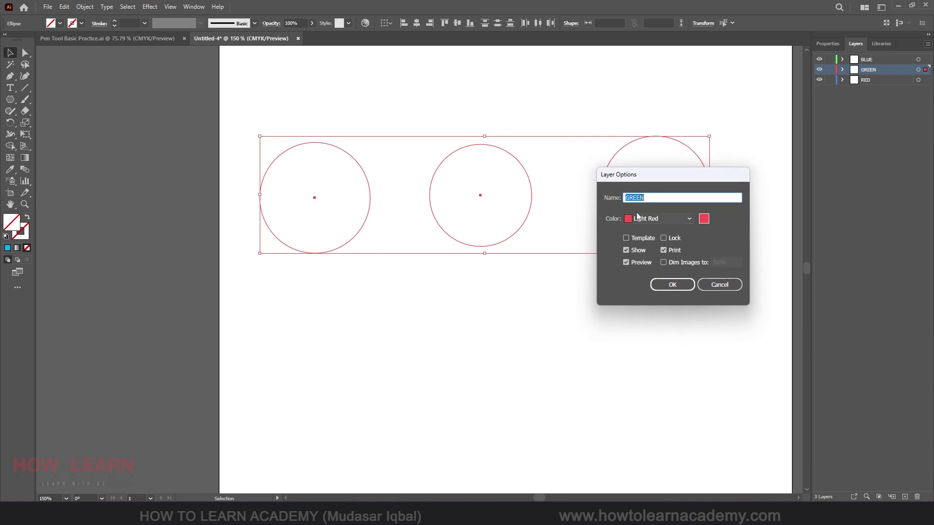
pyautogui.click(702, 219)
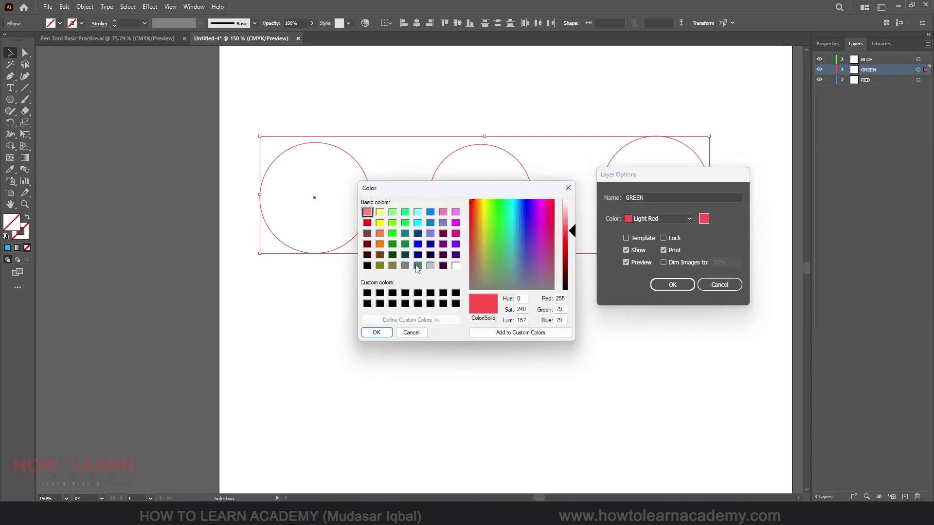
pyautogui.click(455, 233)
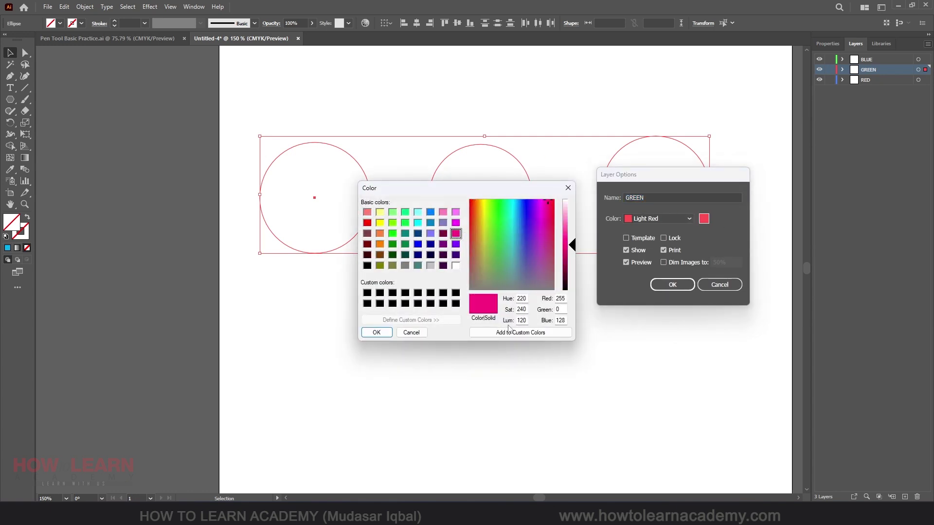
pyautogui.click(376, 332)
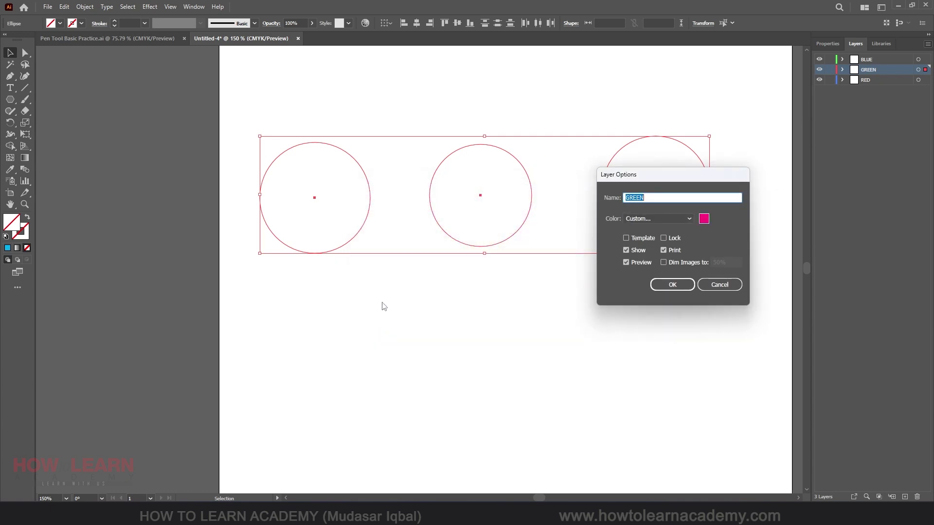
pyautogui.click(672, 285)
pyautogui.scroll(2, 267, 144)
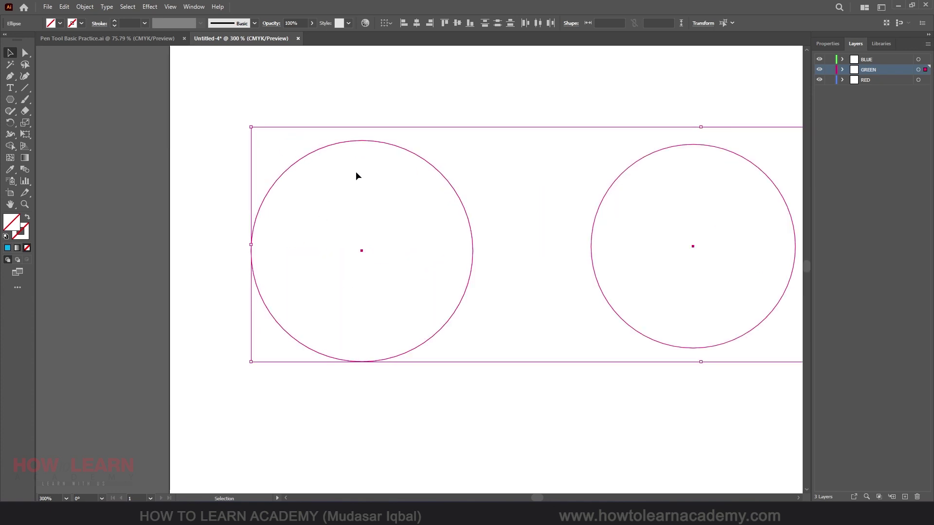
pyautogui.scroll(-2, 351, 182)
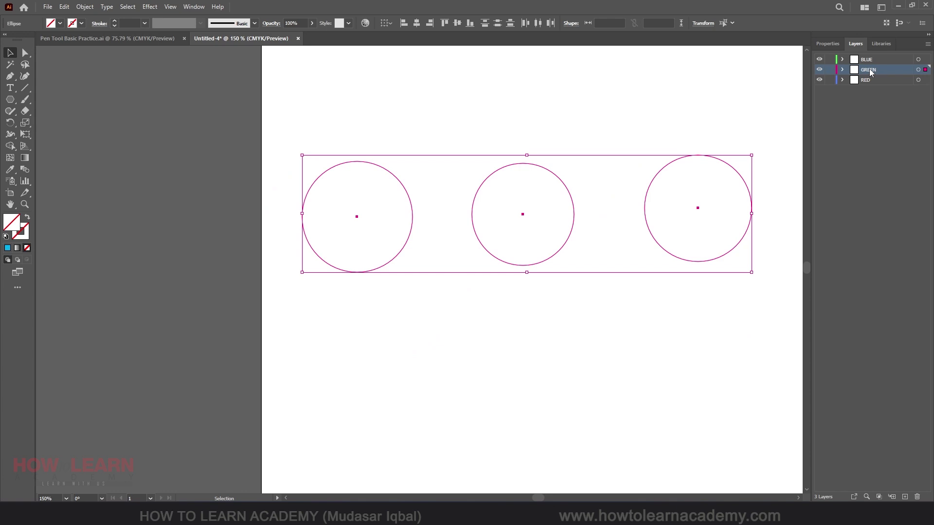
# Set the GREEN layer's colour to a custom bright green (Red 0, Green 255, Blue 64) in its layer options.
pyautogui.doubleClick(911, 73)
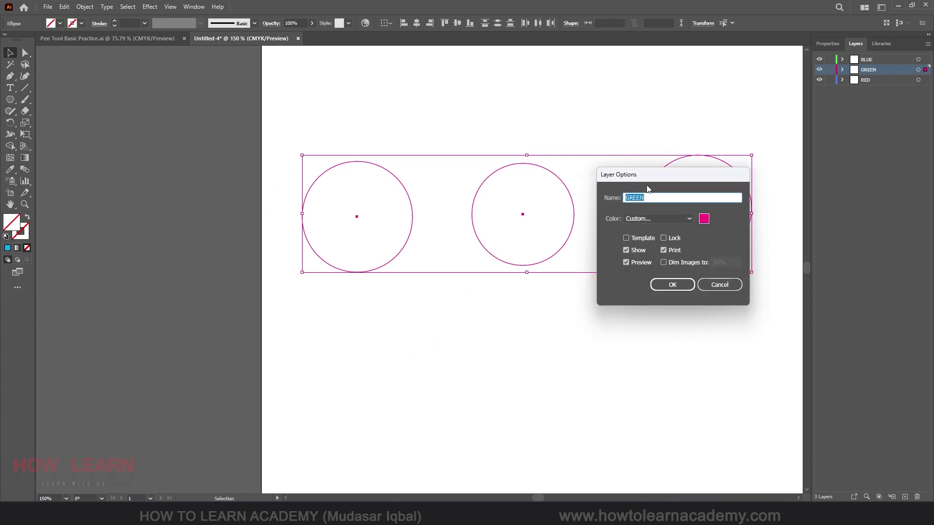
pyautogui.click(704, 221)
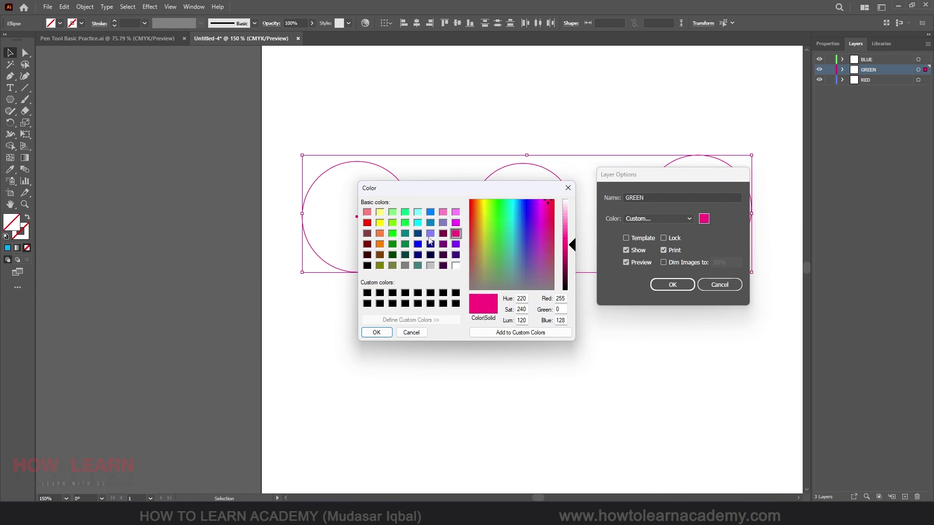
pyautogui.click(405, 224)
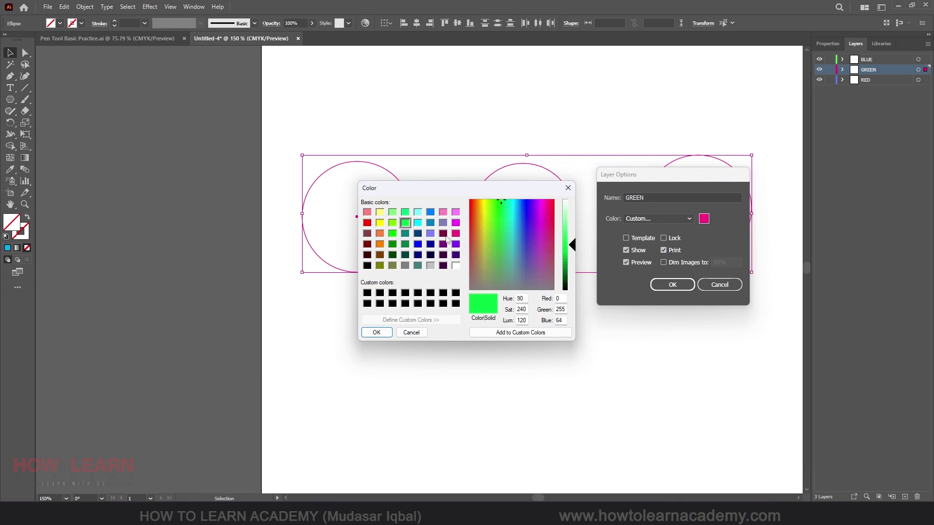
pyautogui.click(387, 334)
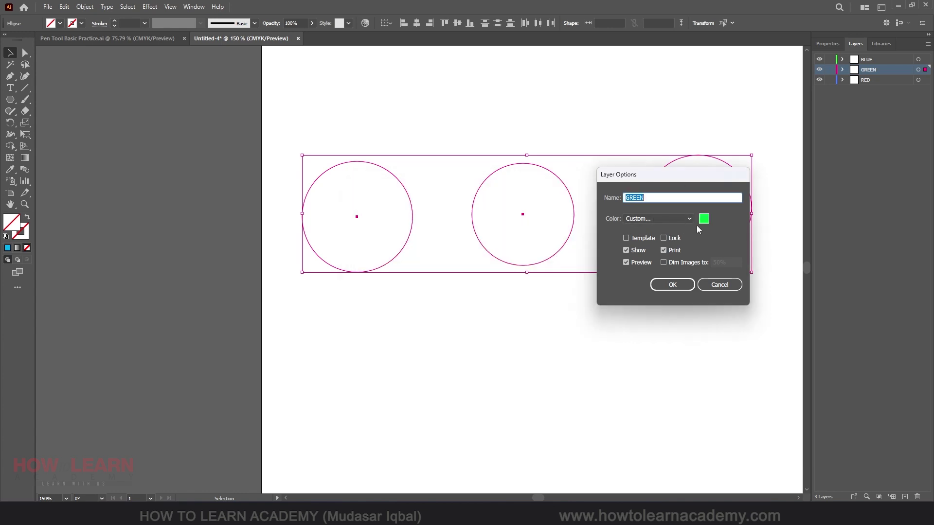
pyautogui.click(670, 286)
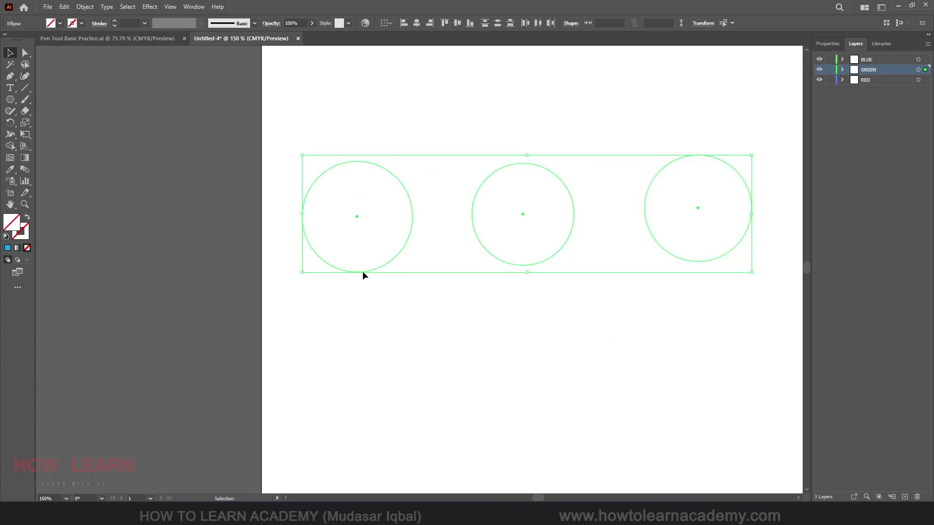
# Select all the rectangles, circles and stars on the artboard, fill them with red and deselect them.
pyautogui.scroll(-4, 292, 236)
pyautogui.scroll(2, 337, 235)
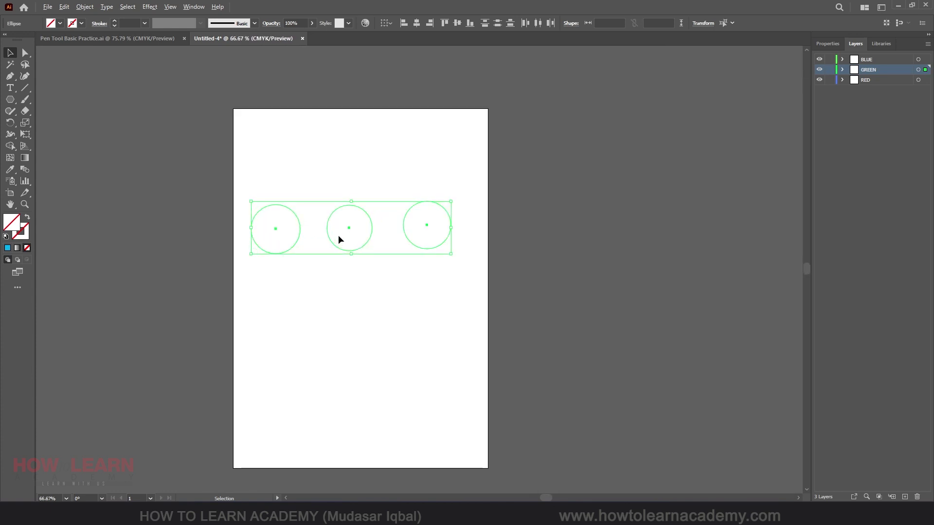
pyautogui.moveTo(197, 114); pyautogui.dragTo(561, 436)
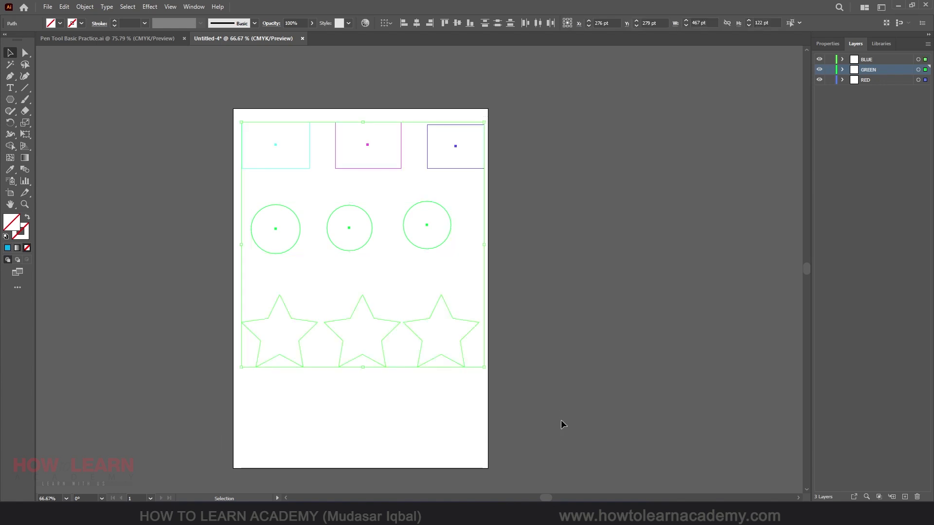
pyautogui.click(60, 23)
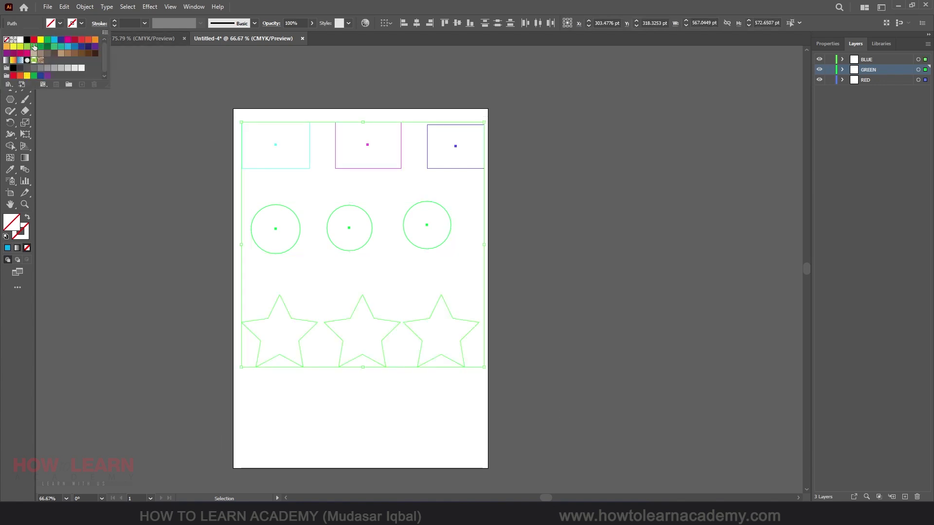
pyautogui.click(33, 39)
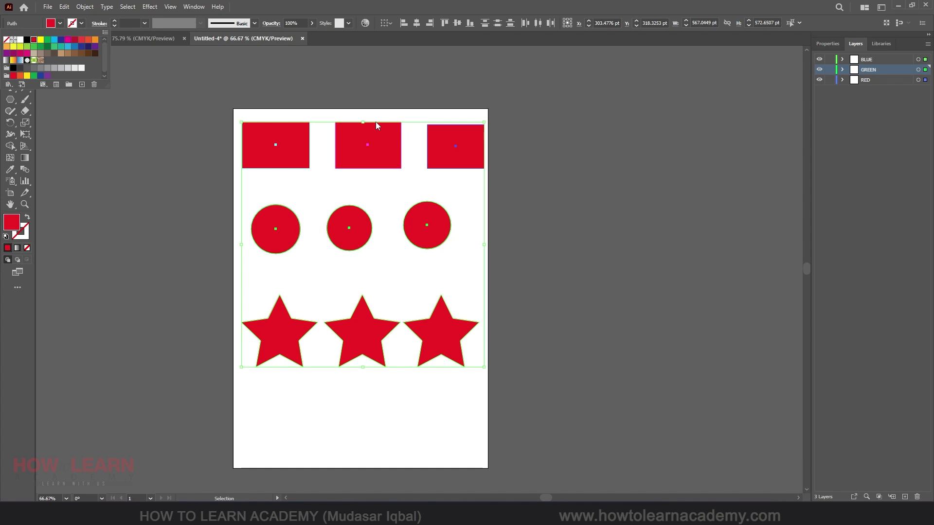
pyautogui.click(382, 7)
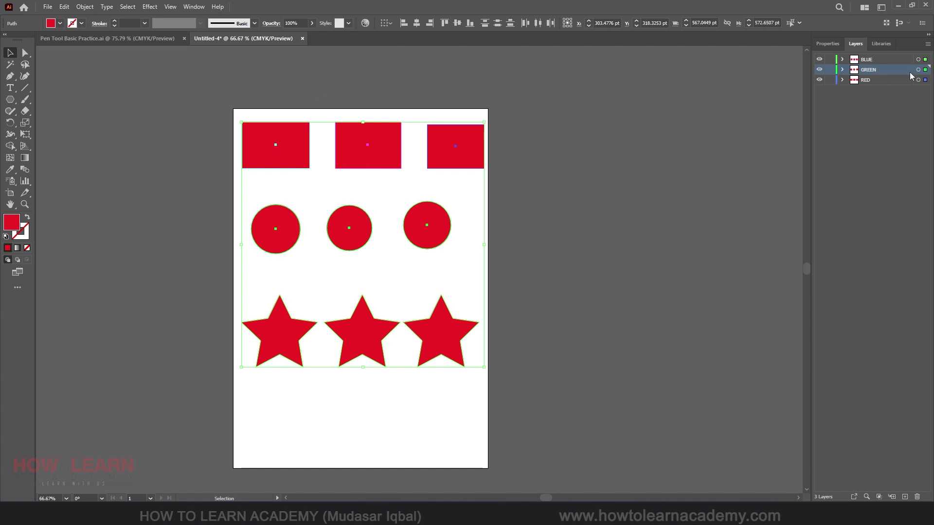
pyautogui.click(579, 248)
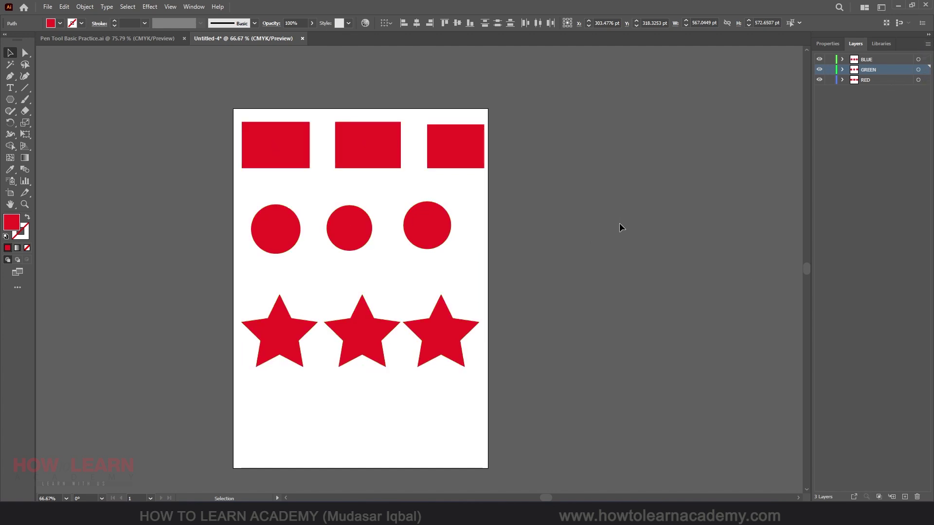
# Bring up the options for a new layer above BLUE three times, cancelling each time without adding it.
pyautogui.click(882, 60)
pyautogui.click(927, 45)
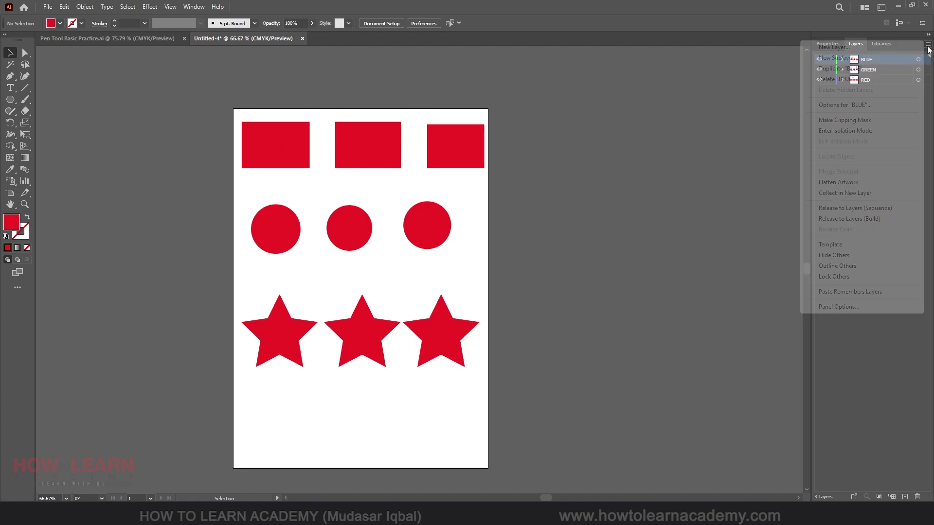
pyautogui.click(871, 47)
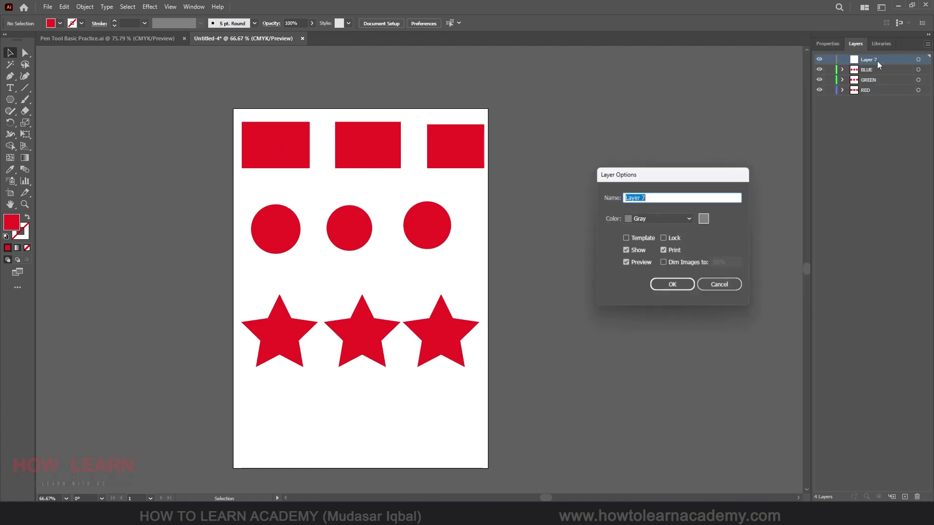
pyautogui.click(719, 285)
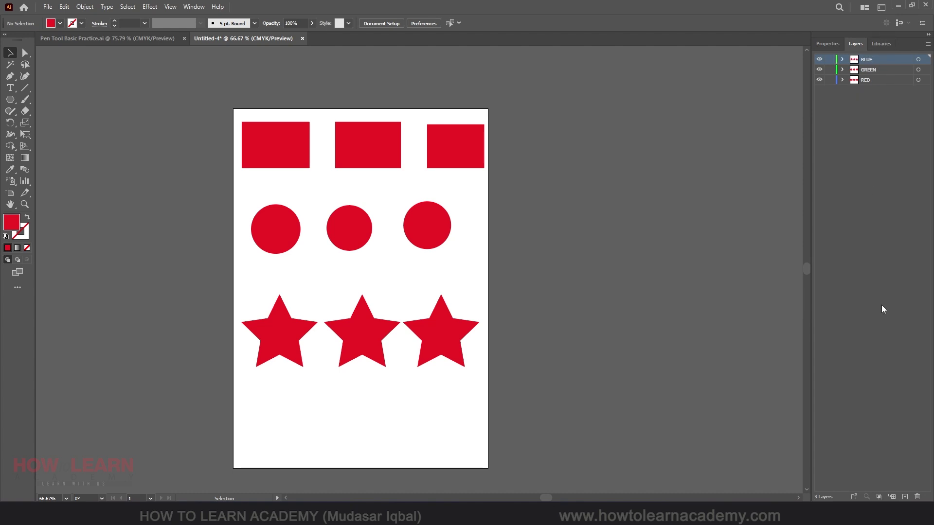
pyautogui.keyDown('alt'); pyautogui.click(905, 497); pyautogui.keyUp('alt')
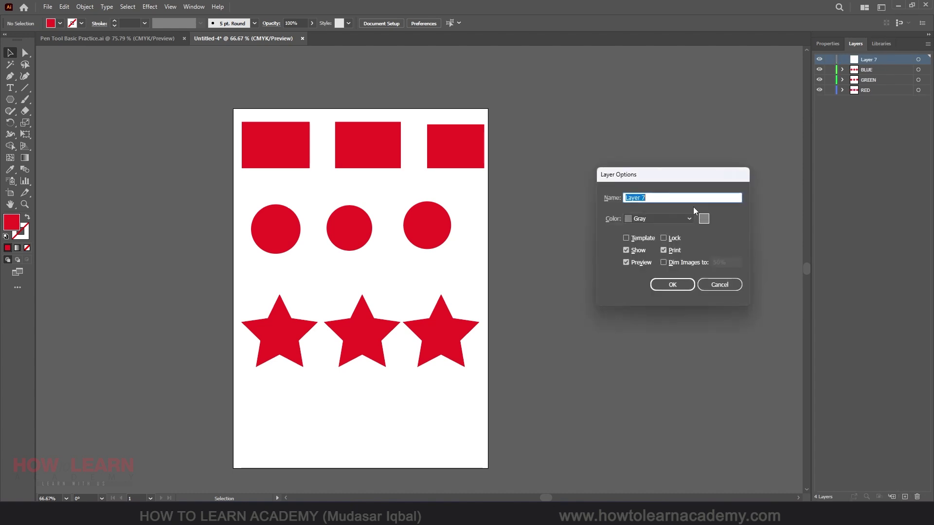
pyautogui.click(718, 284)
pyautogui.click(927, 44)
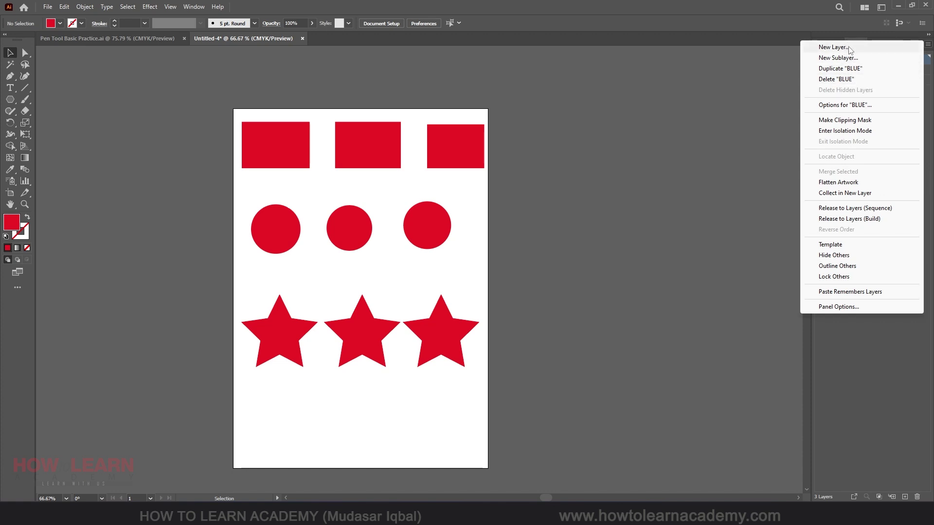
pyautogui.click(833, 47)
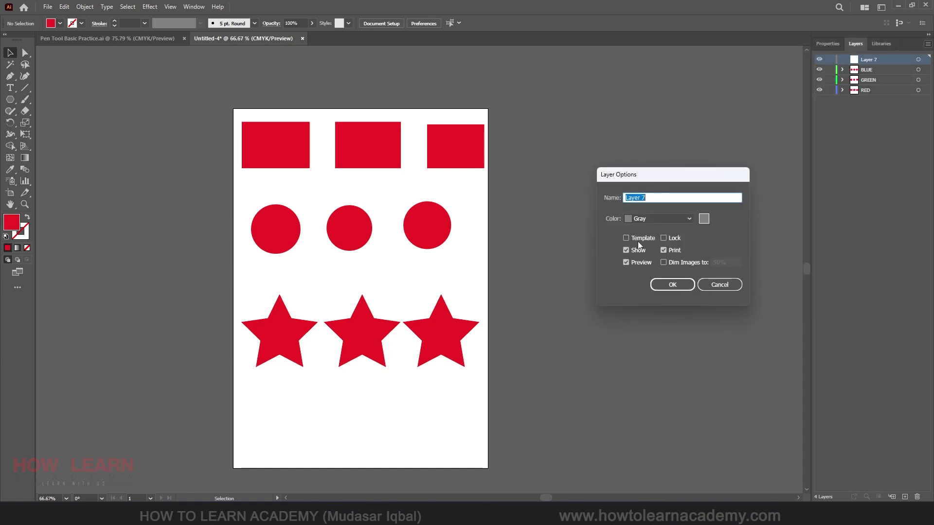
pyautogui.click(720, 284)
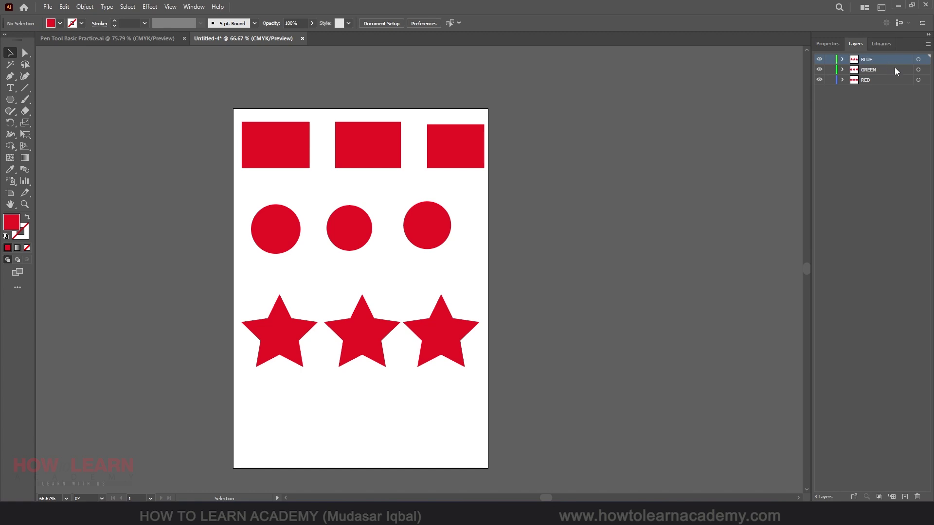
# Toggle the Template option on and off in the BLUE layer's options and lock the layer.
pyautogui.doubleClick(903, 62)
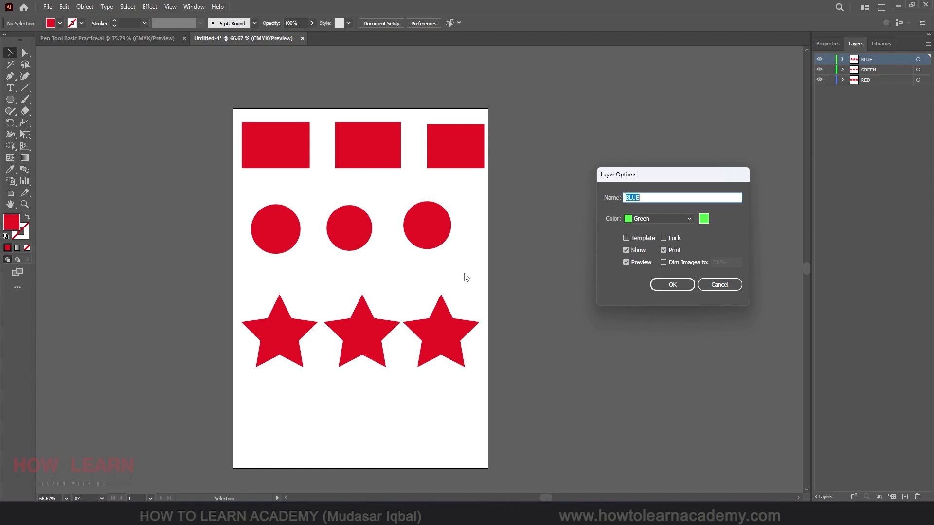
pyautogui.click(636, 239)
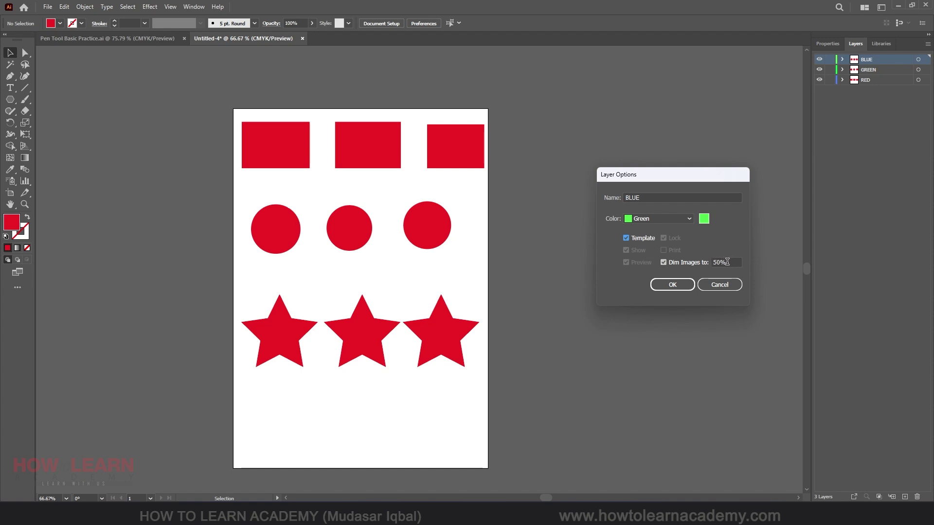
pyautogui.moveTo(728, 262); pyautogui.dragTo(697, 264)
pyautogui.click(626, 238)
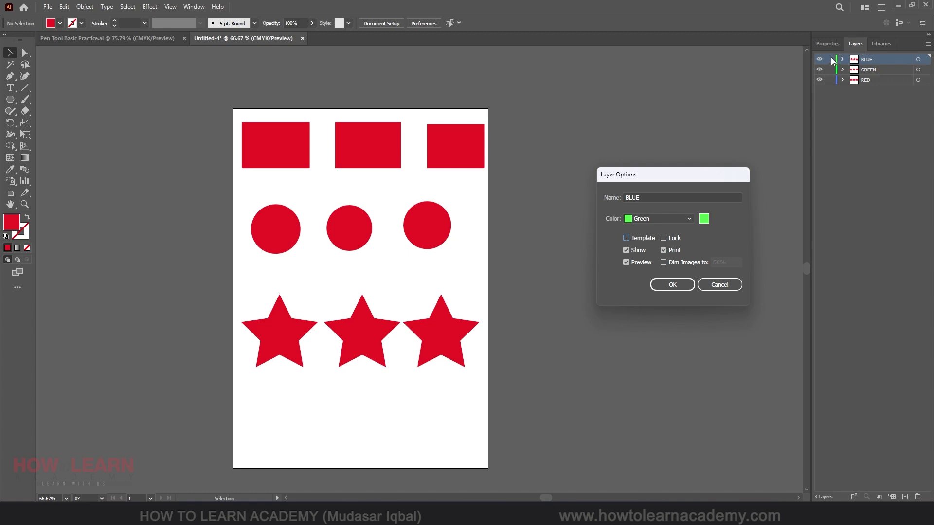
pyautogui.click(663, 238)
pyautogui.click(670, 286)
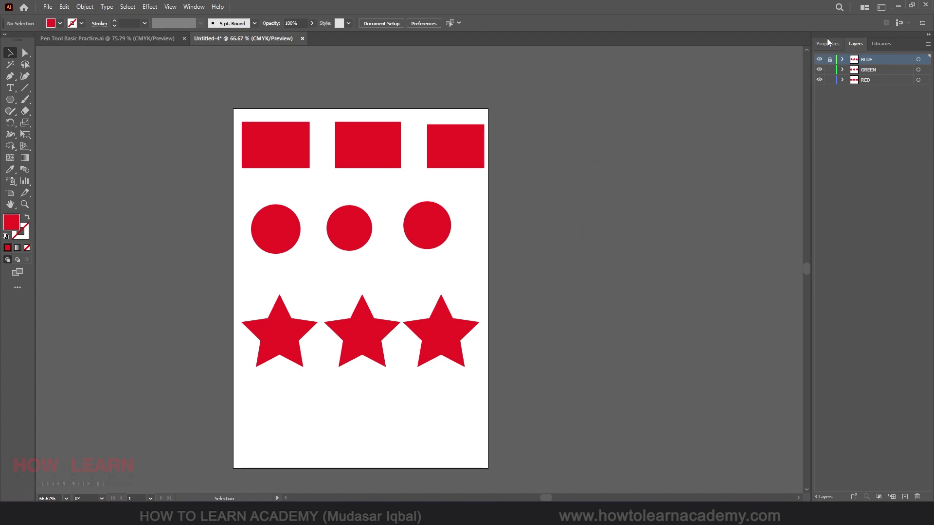
# Unlock the BLUE layer through its layer options and review its remaining options without changing them.
pyautogui.doubleClick(911, 64)
pyautogui.click(664, 237)
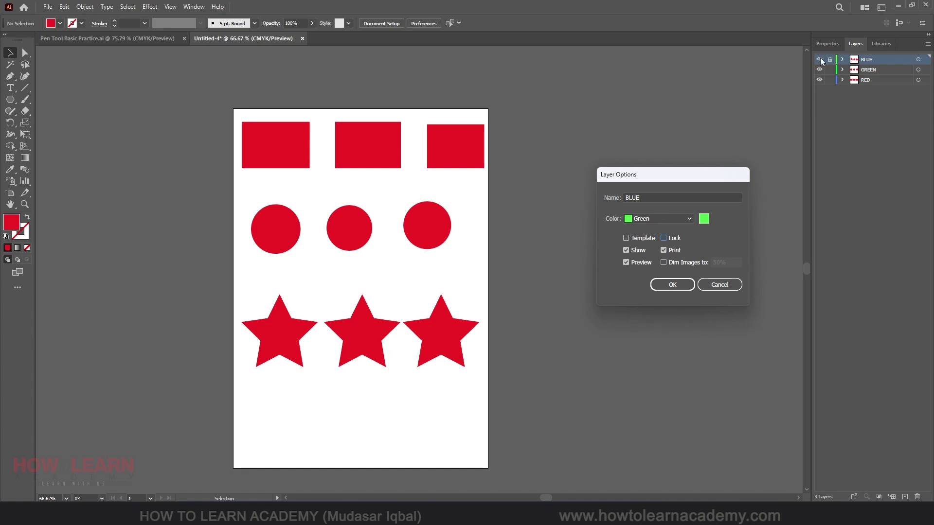
pyautogui.click(678, 284)
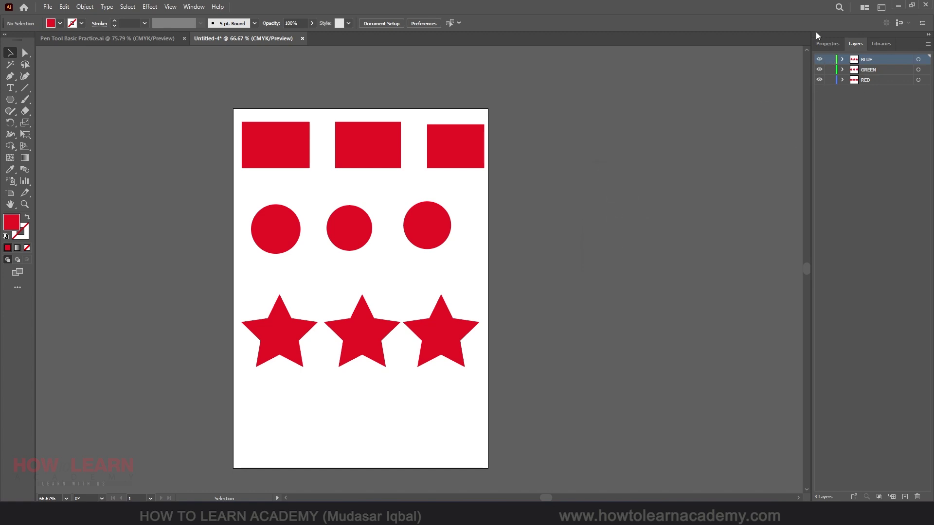
pyautogui.doubleClick(894, 60)
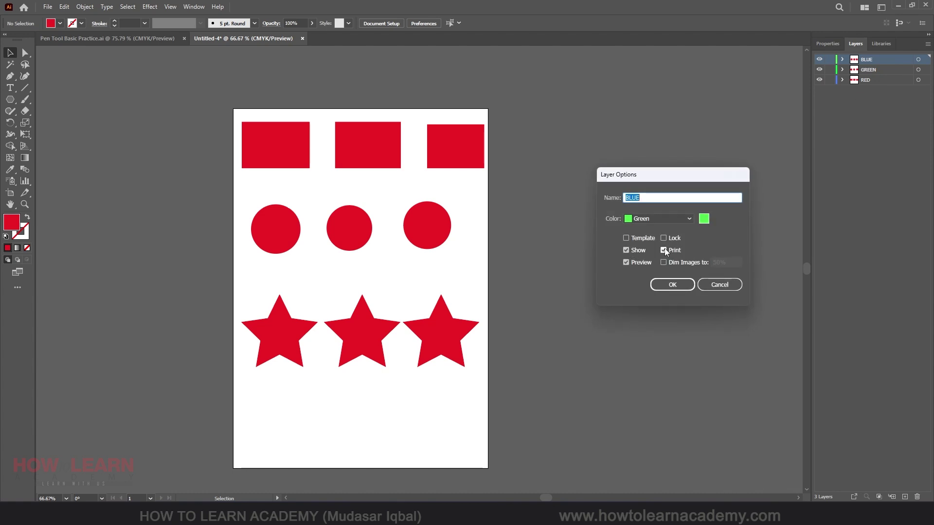
pyautogui.click(720, 284)
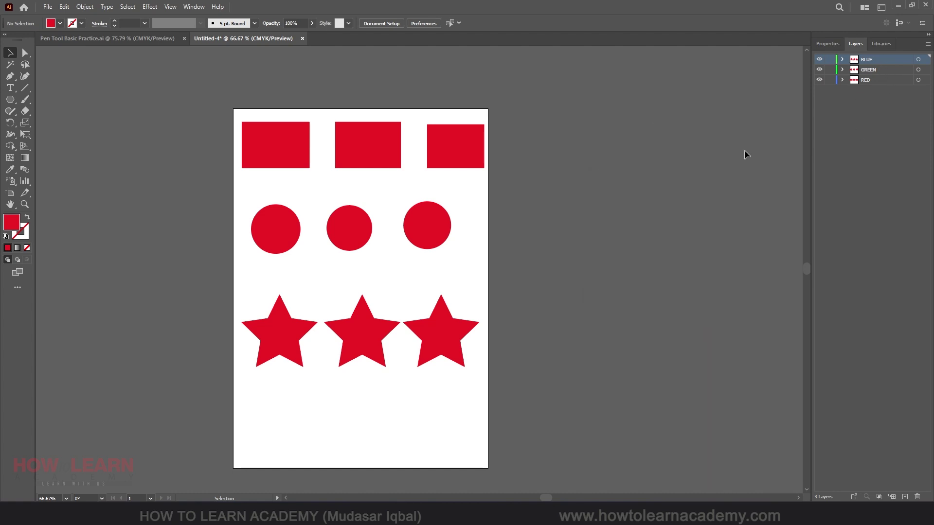
# Target the BLUE layer's artwork and fill its three stars with green.
pyautogui.click(917, 59)
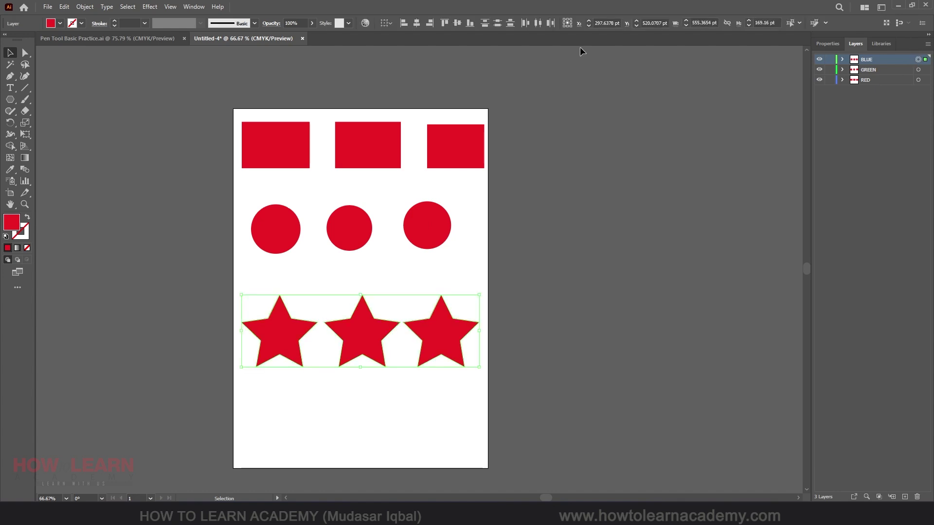
pyautogui.click(56, 25)
pyautogui.click(49, 42)
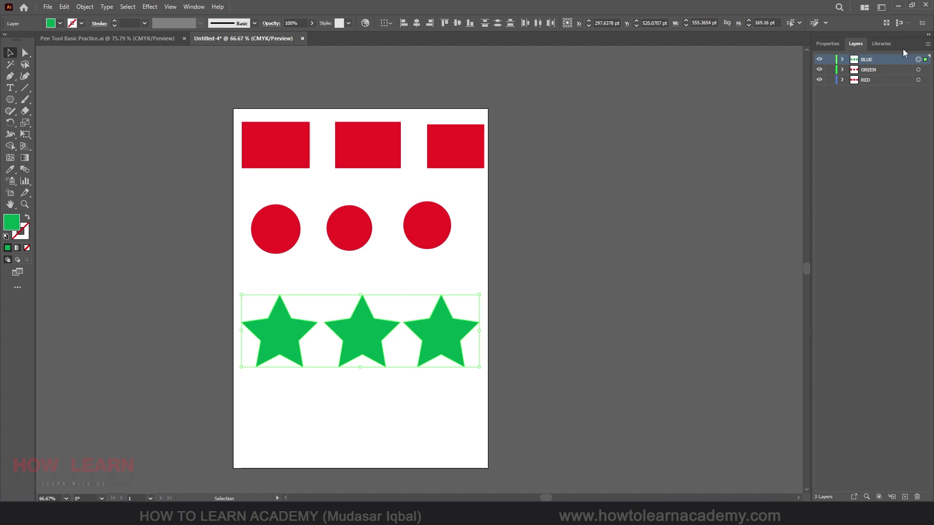
# Target the GREEN layer's artwork and fill its three circles with dark blue after trying magenta.
pyautogui.click(918, 69)
pyautogui.click(61, 23)
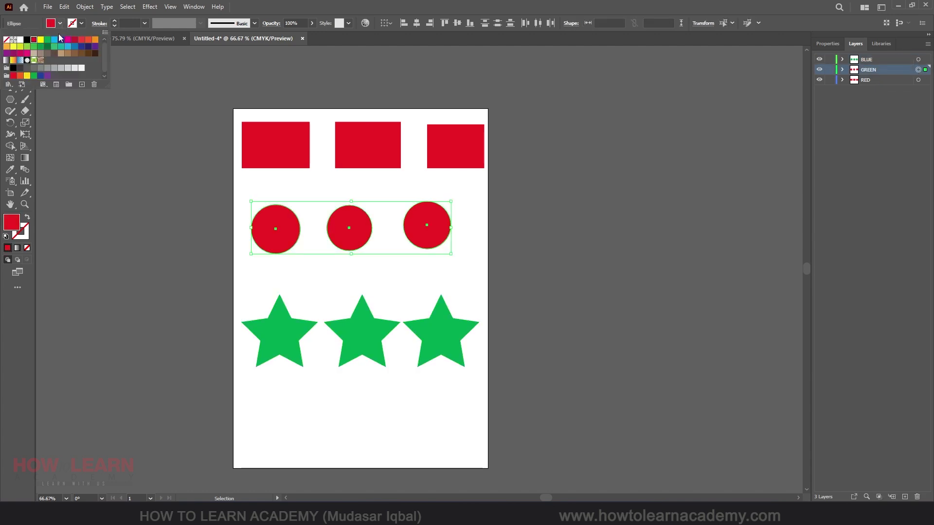
pyautogui.click(67, 39)
pyautogui.click(137, 216)
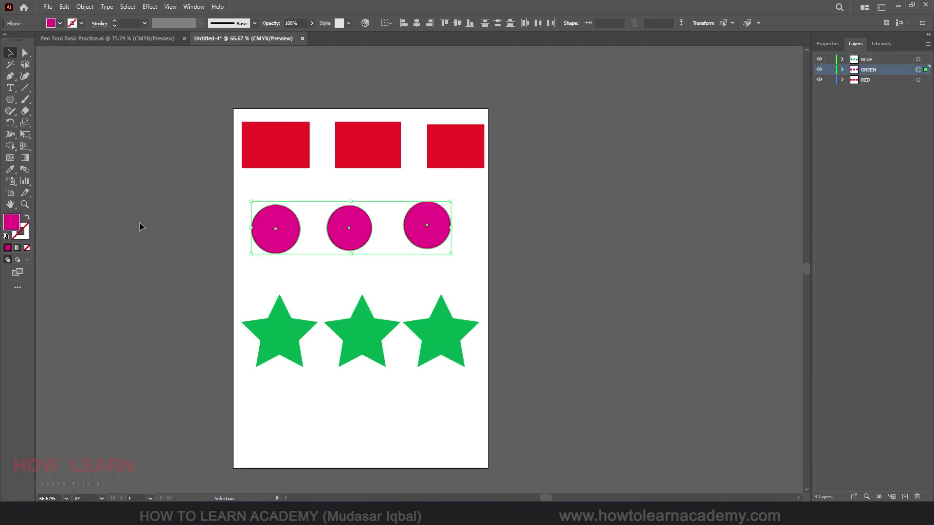
pyautogui.click(58, 23)
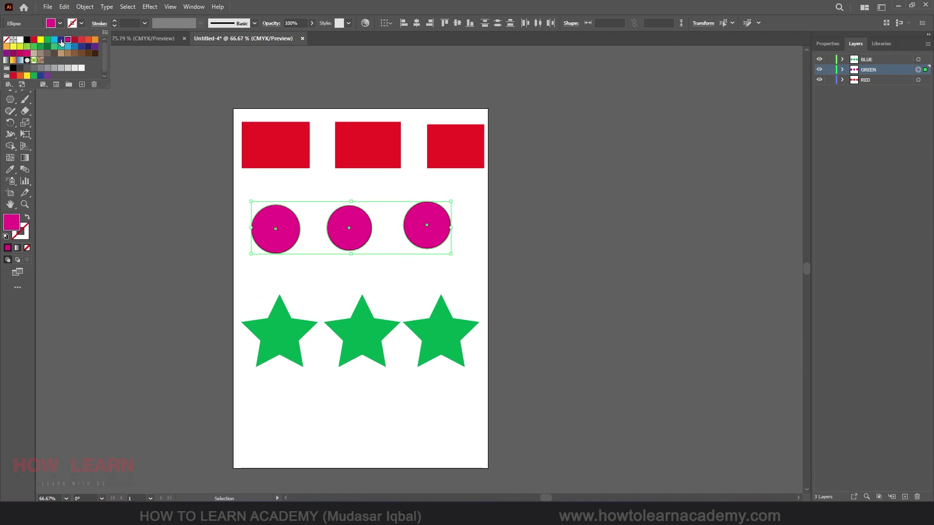
pyautogui.click(61, 41)
# Check the artwork in the print preview and close it without printing.
pyautogui.press('a')
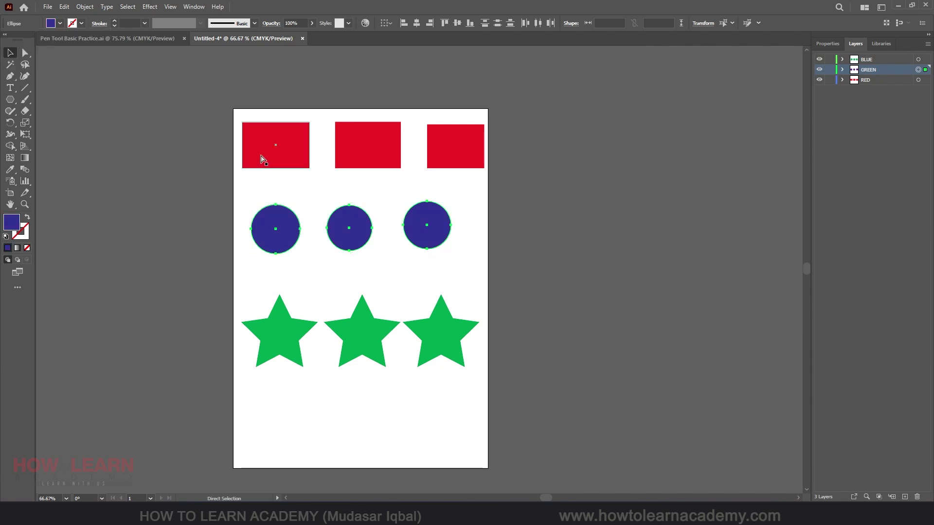
pyautogui.hotkey('ctrl', 'p')
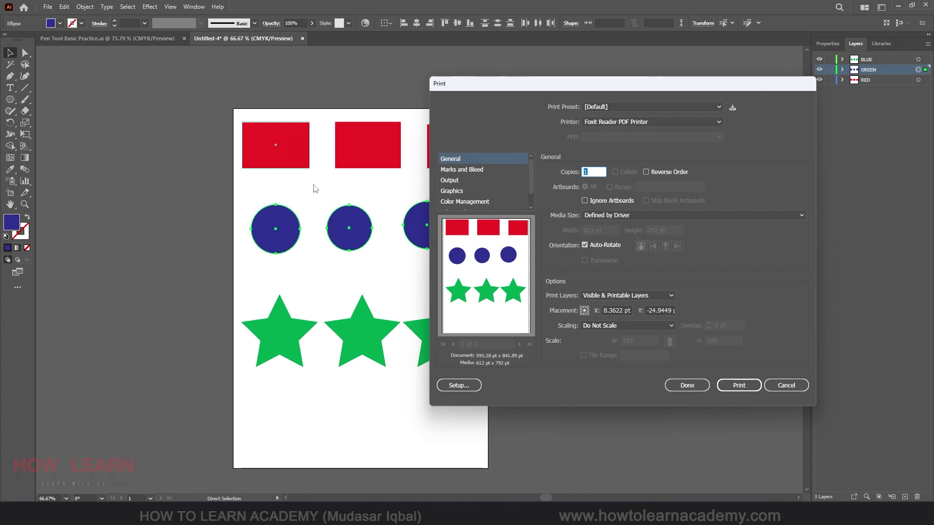
pyautogui.click(783, 384)
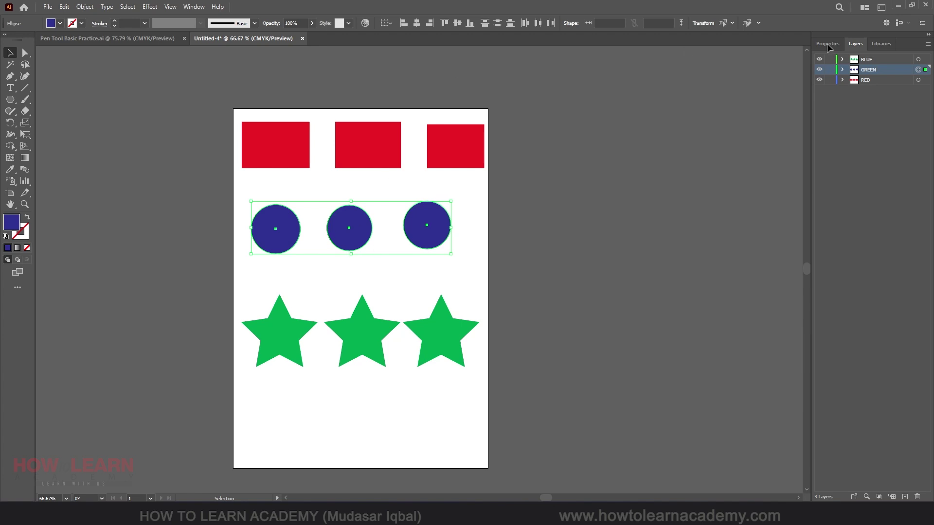
# Turn off the Print option for the GREEN layer and check the print preview without printing.
pyautogui.doubleClick(900, 70)
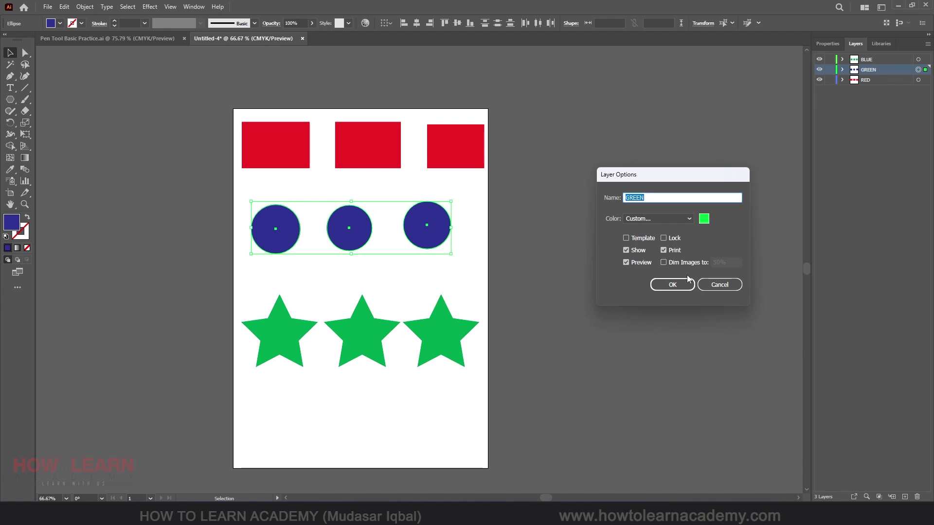
pyautogui.click(664, 250)
pyautogui.click(672, 284)
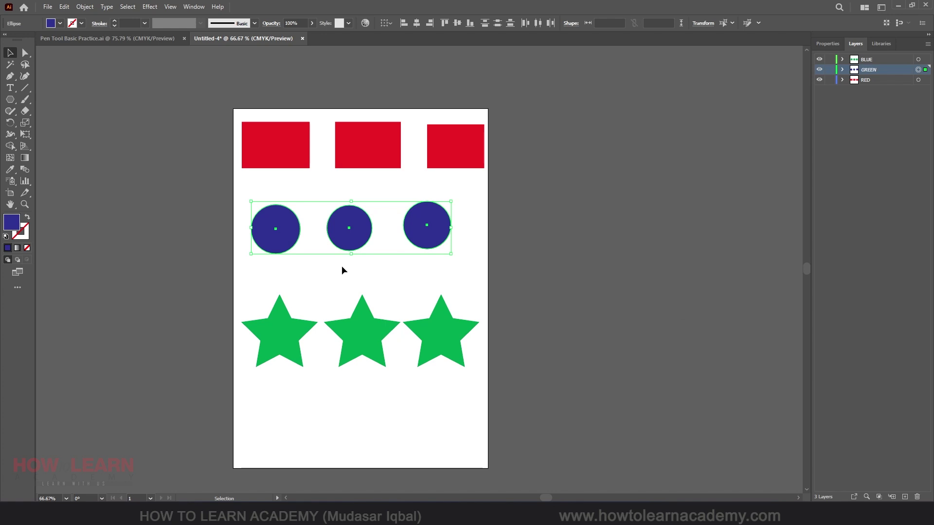
pyautogui.press('a')
pyautogui.hotkey('ctrl', 'p')
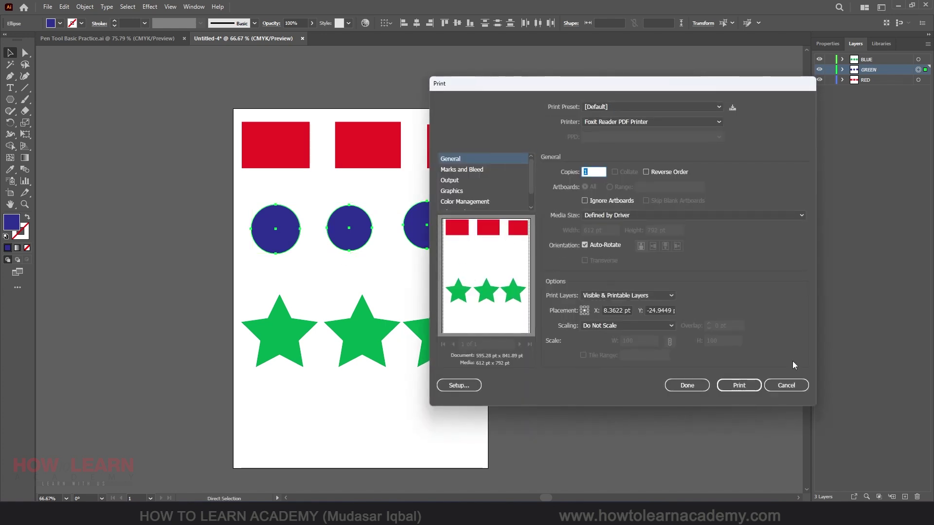
pyautogui.click(786, 384)
# Turn the Print option back on and the Preview option off for the GREEN layer.
pyautogui.doubleClick(907, 72)
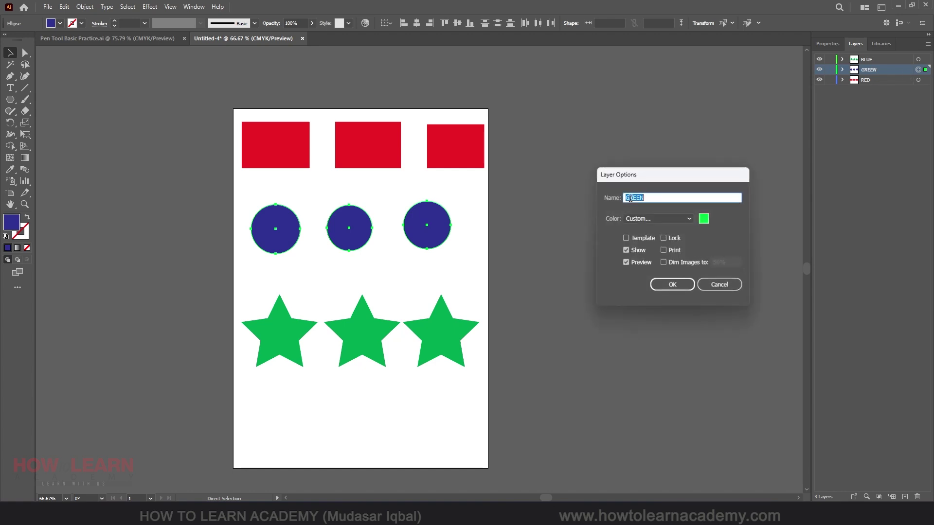
pyautogui.click(671, 252)
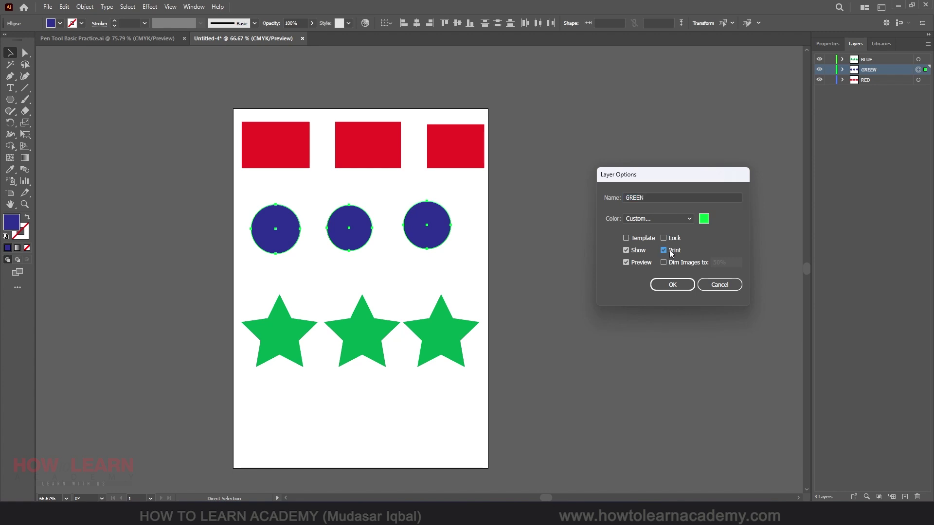
pyautogui.click(632, 262)
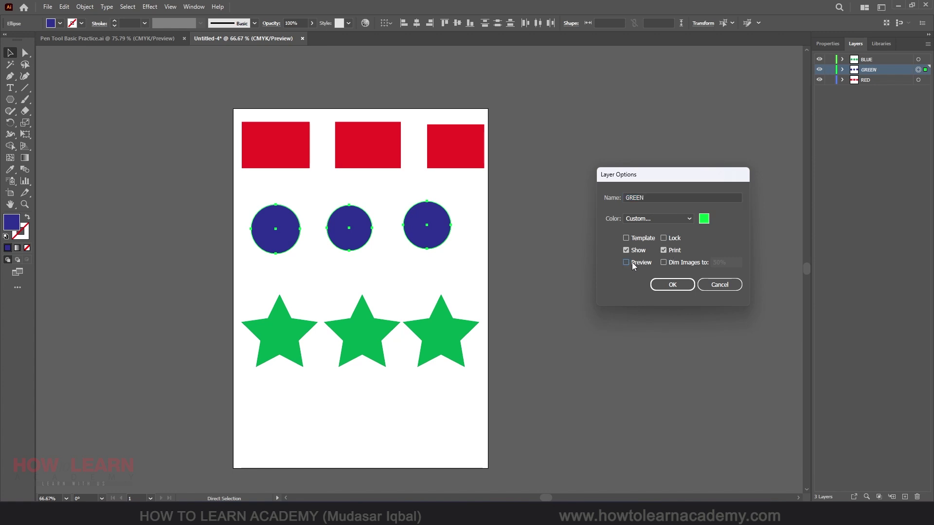
pyautogui.click(673, 282)
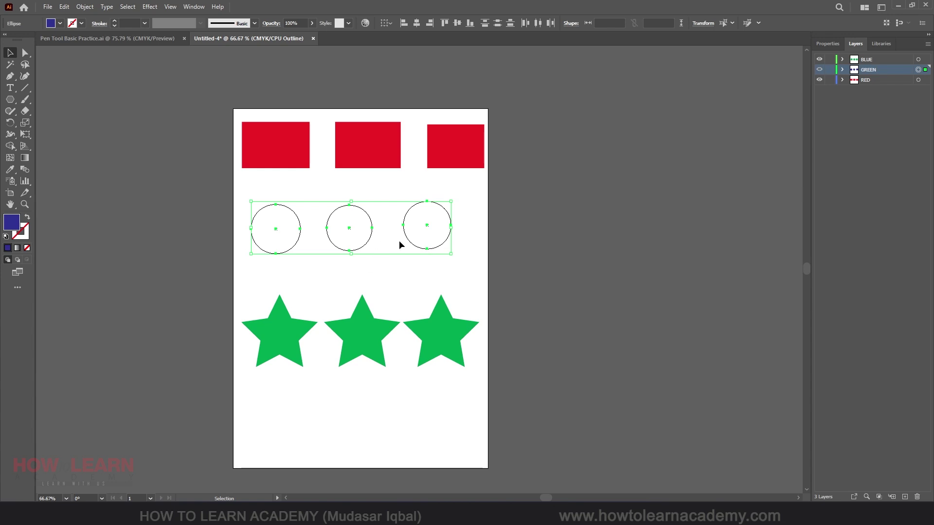
pyautogui.hotkey('ctrl', '+')
pyautogui.hotkey('ctrl', '+')
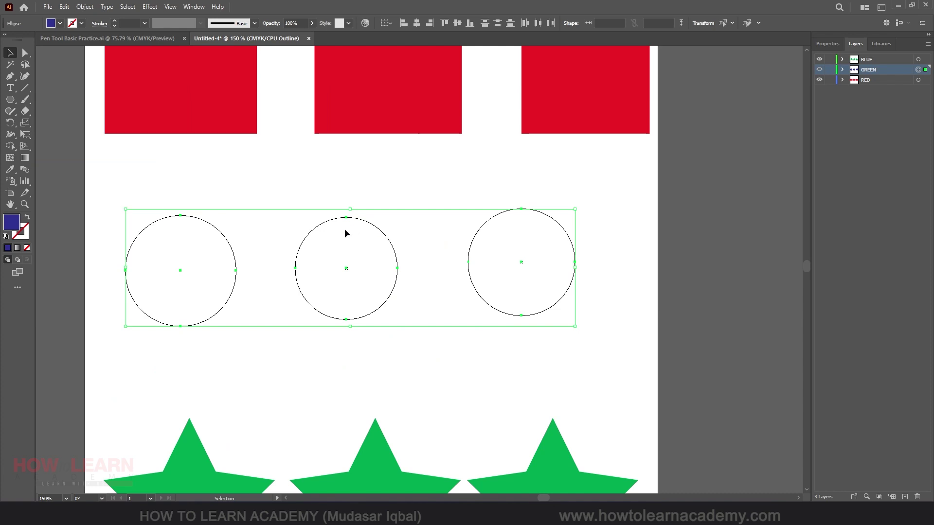
# Hide the GREEN layer's circles by turning off its Show option.
pyautogui.doubleClick(904, 71)
pyautogui.click(639, 251)
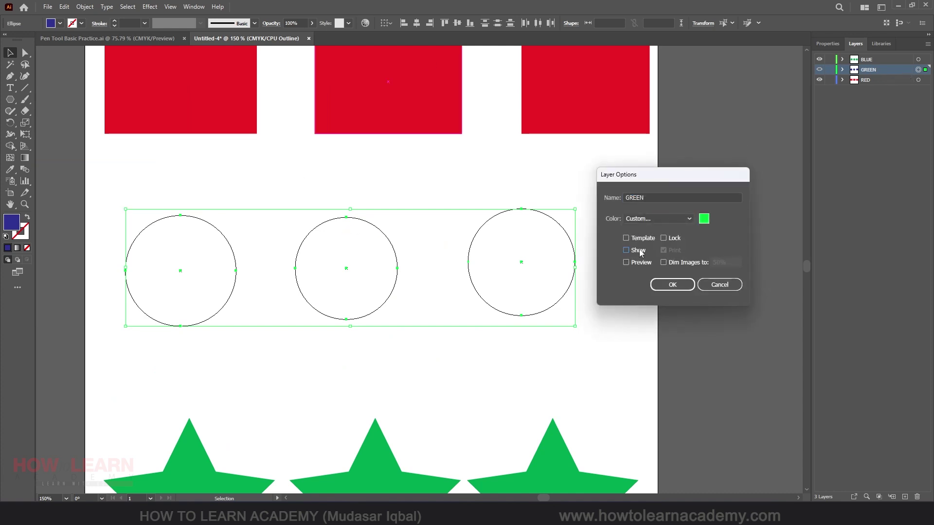
pyautogui.click(672, 285)
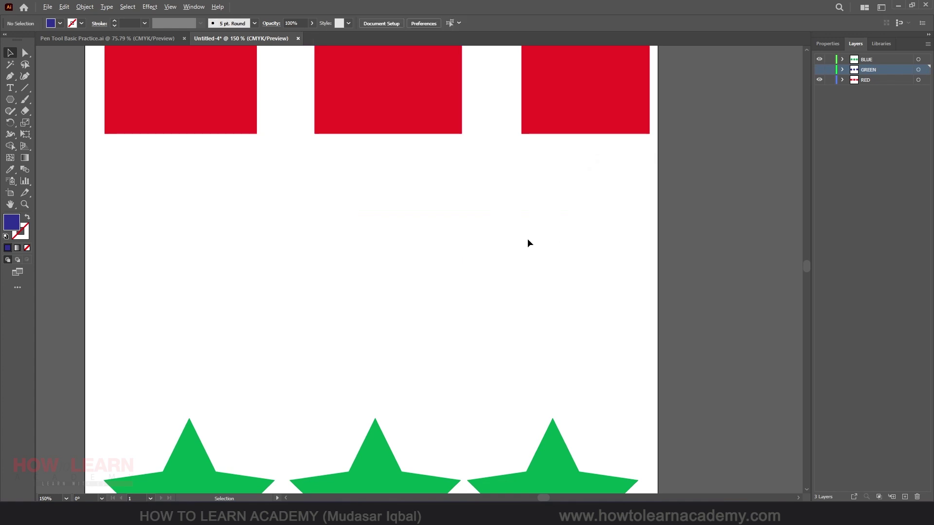
pyautogui.scroll(-3, 529, 242)
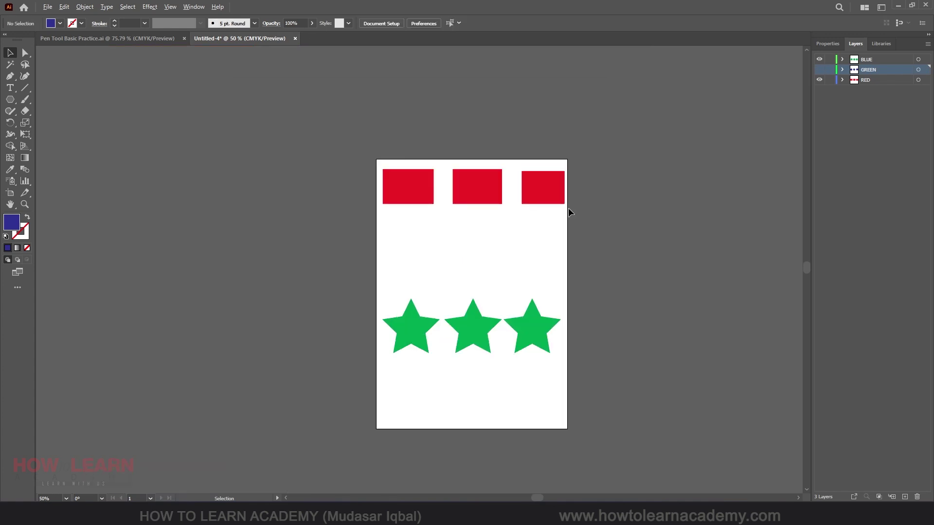
# Make the GREEN layer visible again and turn its Preview option back on.
pyautogui.keyDown('ctrl'); pyautogui.click(819, 69); pyautogui.keyUp('ctrl')
pyautogui.doubleClick(906, 70)
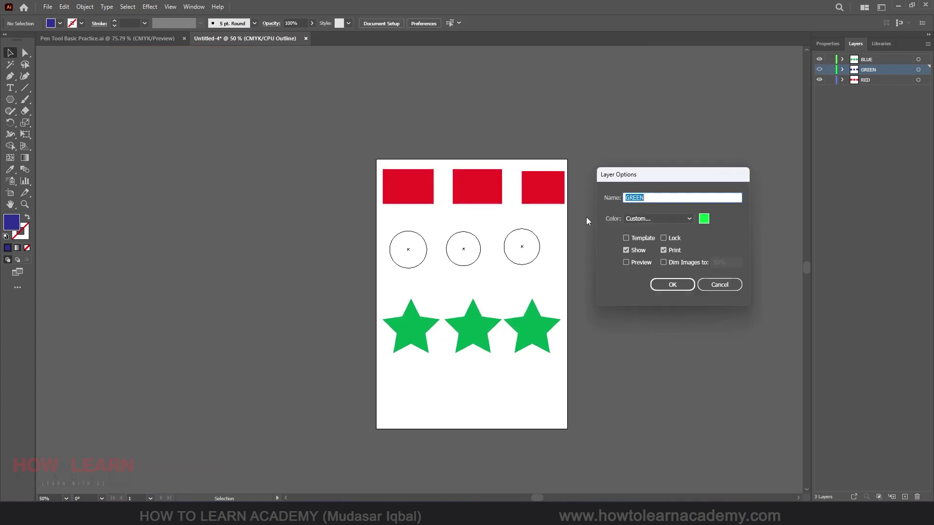
pyautogui.click(631, 262)
pyautogui.click(674, 284)
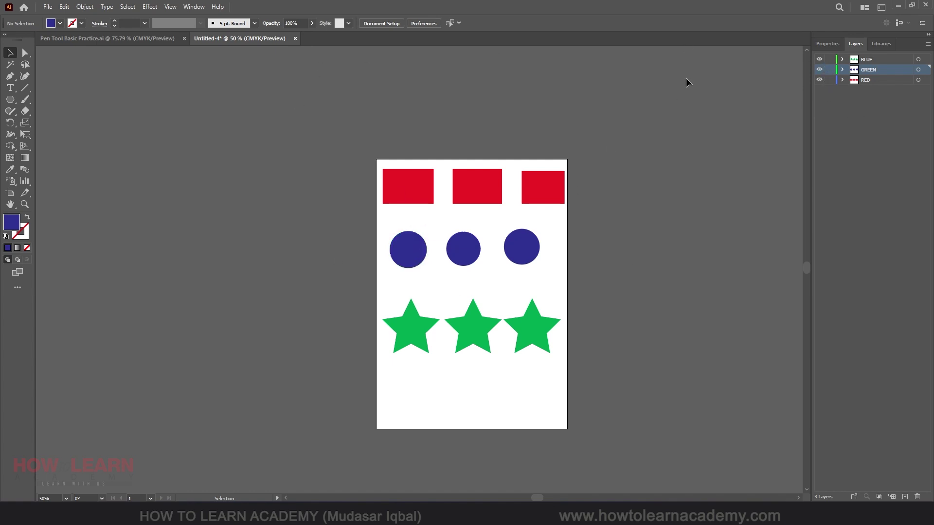
# Switch only the GREEN layer to outline display and return it to preview, without opening its layer options.
pyautogui.keyDown('ctrl'); pyautogui.click(819, 70); pyautogui.keyUp('ctrl')
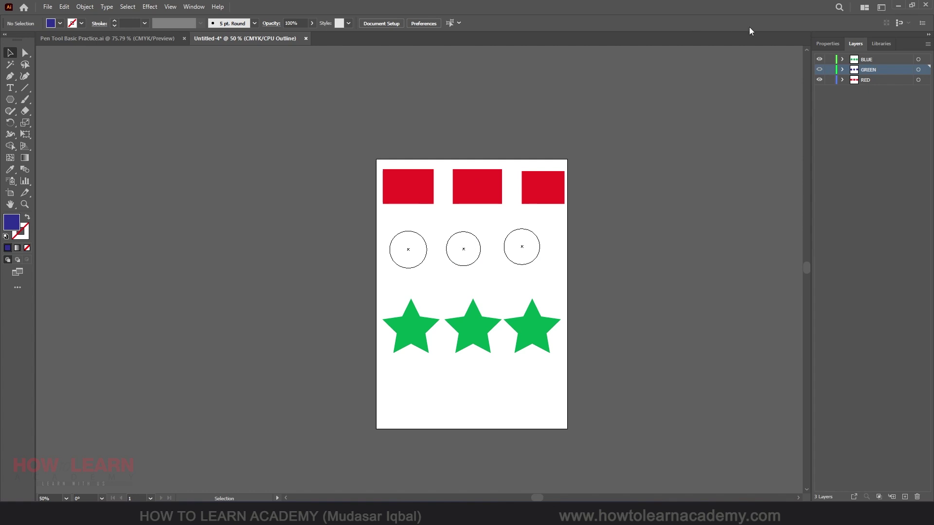
pyautogui.keyDown('ctrl'); pyautogui.click(819, 71); pyautogui.keyUp('ctrl')
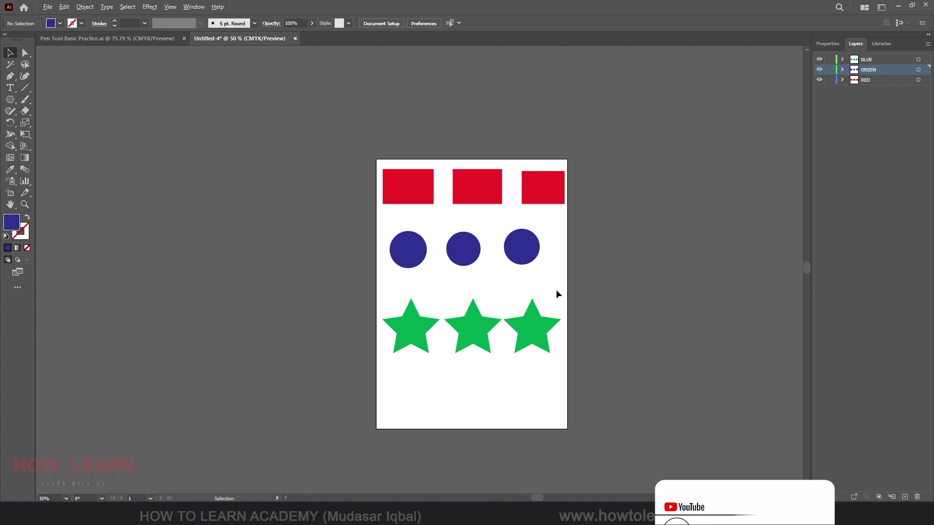
# Display the whole document in Outline mode and switch it back to preview.
pyautogui.scroll(1, 577, 316)
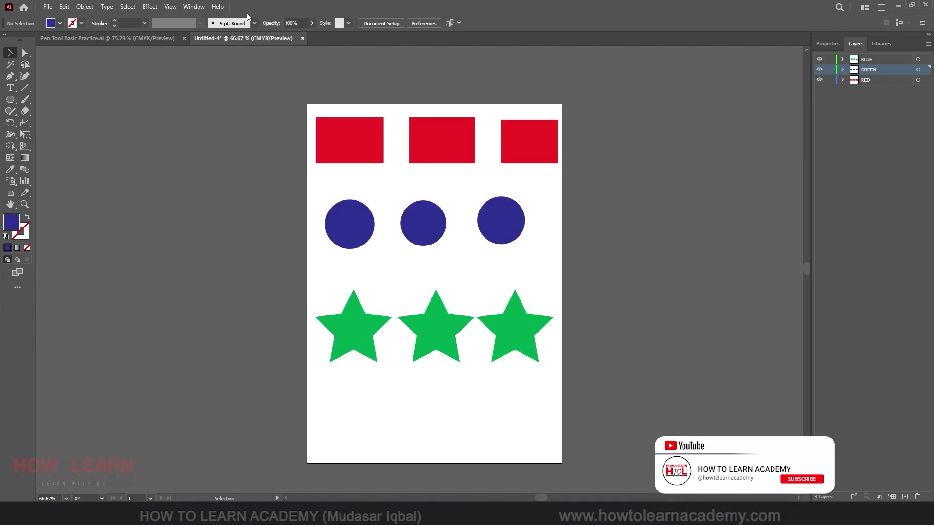
pyautogui.click(171, 7)
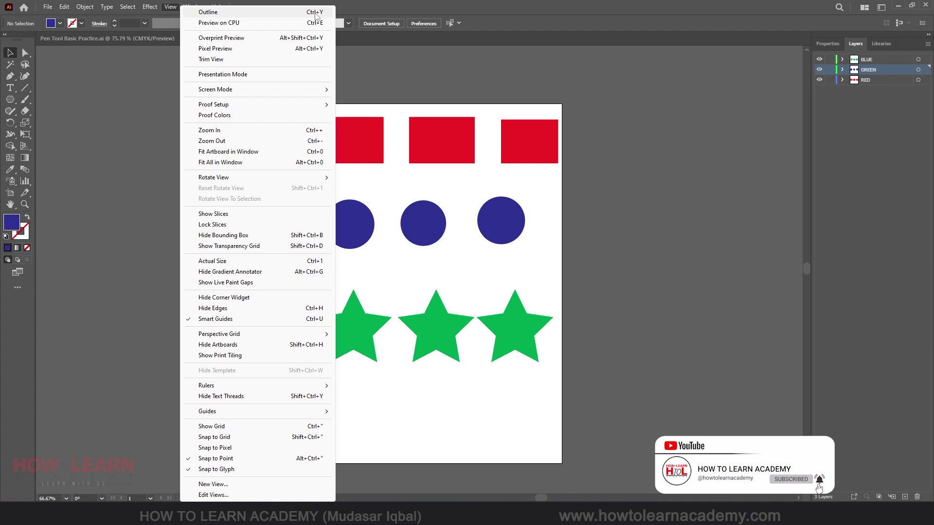
pyautogui.click(240, 15)
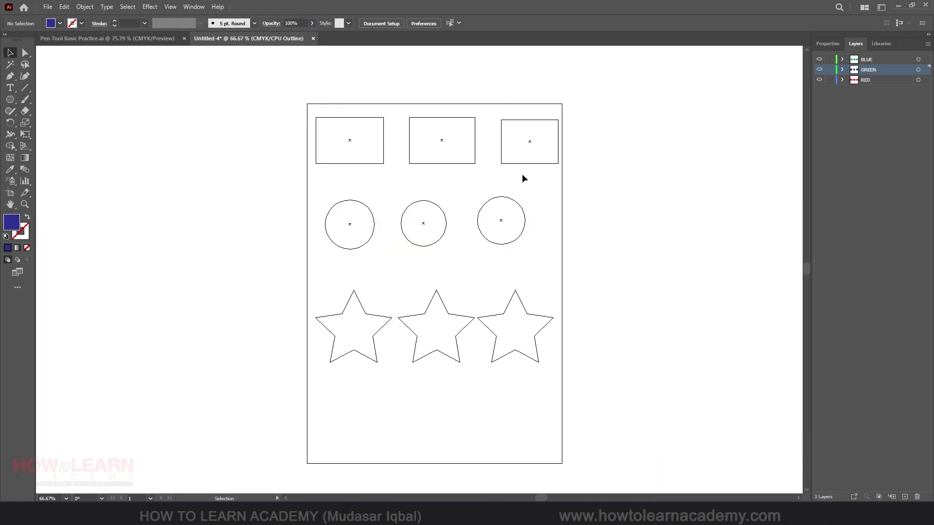
pyautogui.press('a')
pyautogui.hotkey('ctrl', 'y')
pyautogui.press('v')
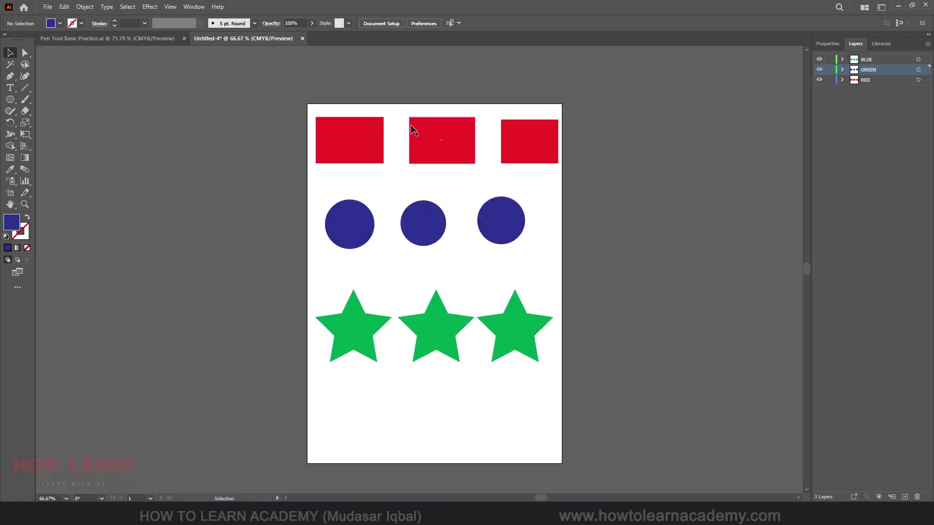
# Review the GREEN layer's options without changing them, and toggle its circles to outline and back to preview.
pyautogui.click(364, 133)
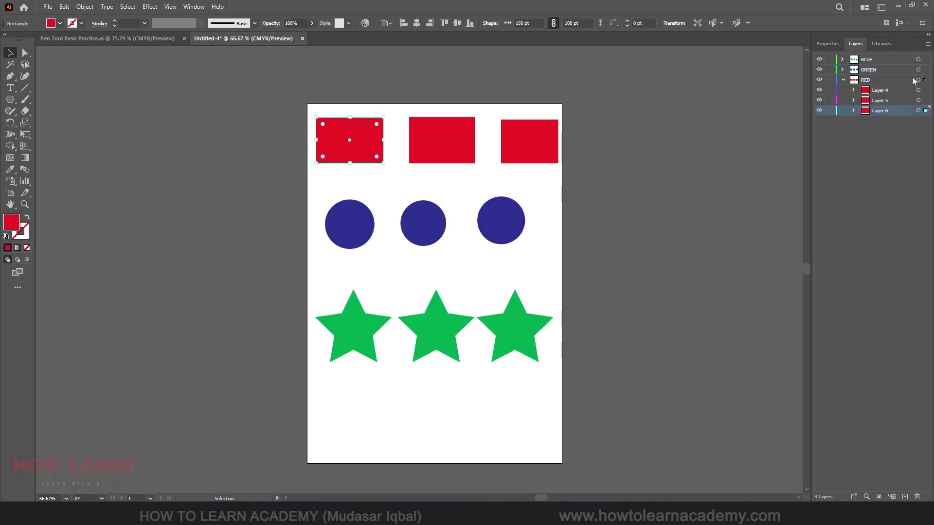
pyautogui.click(842, 80)
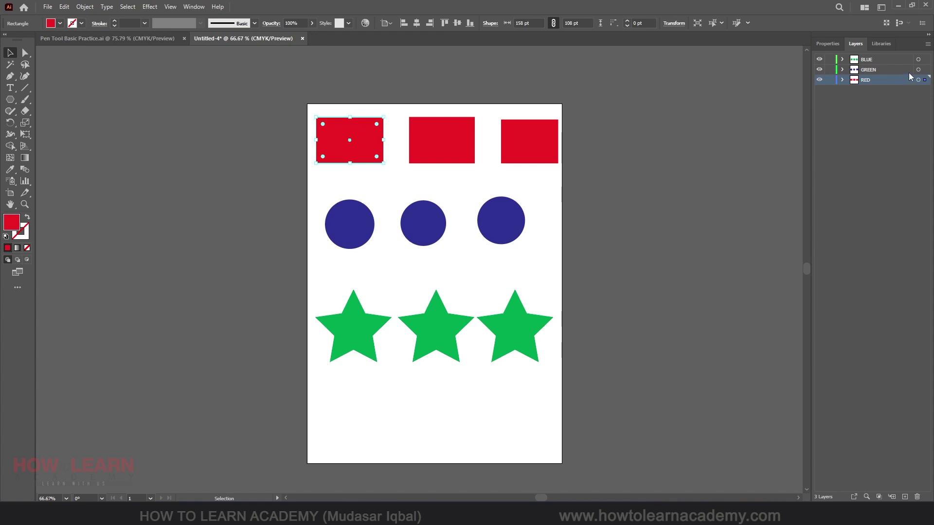
pyautogui.doubleClick(905, 69)
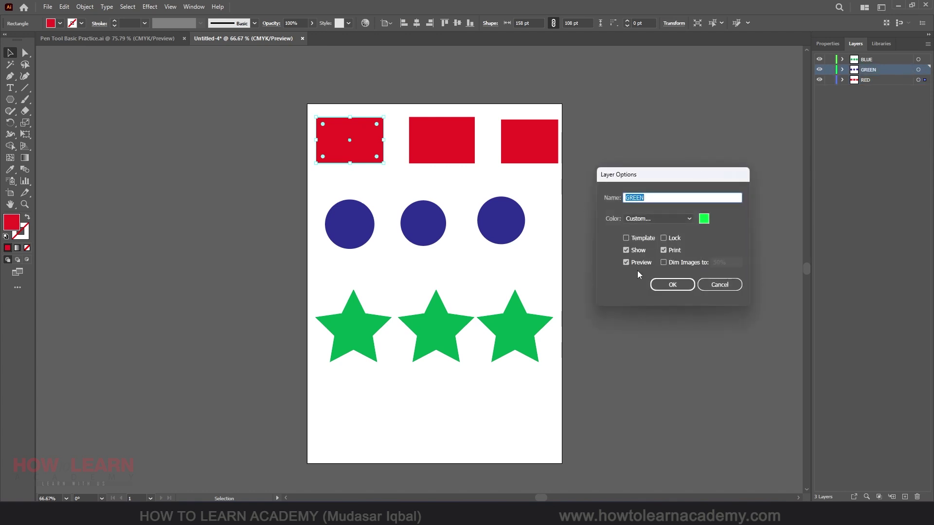
pyautogui.click(737, 284)
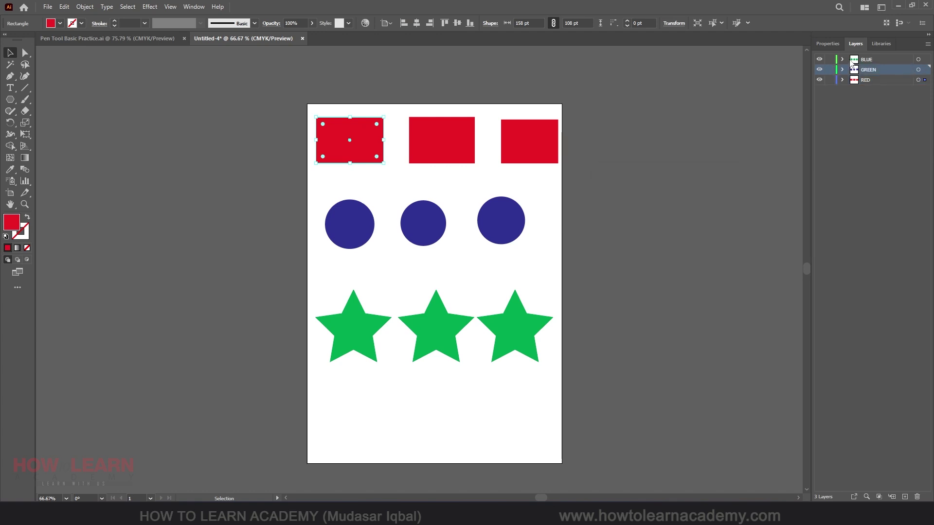
pyautogui.keyDown('ctrl'); pyautogui.click(820, 70); pyautogui.keyUp('ctrl')
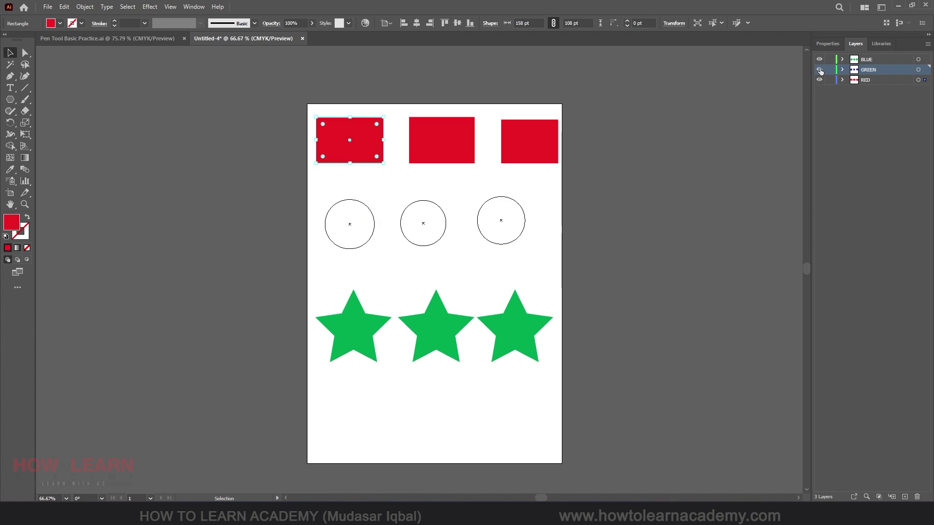
pyautogui.keyDown('ctrl'); pyautogui.click(820, 70); pyautogui.keyUp('ctrl')
# Turn on Dim Images at 50% for the GREEN layer and deselect the artwork.
pyautogui.doubleClick(900, 71)
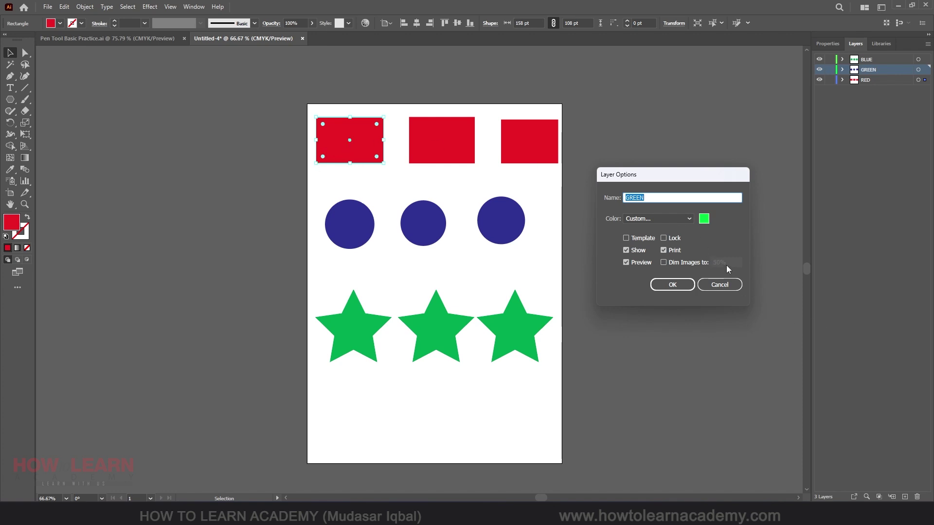
pyautogui.click(664, 262)
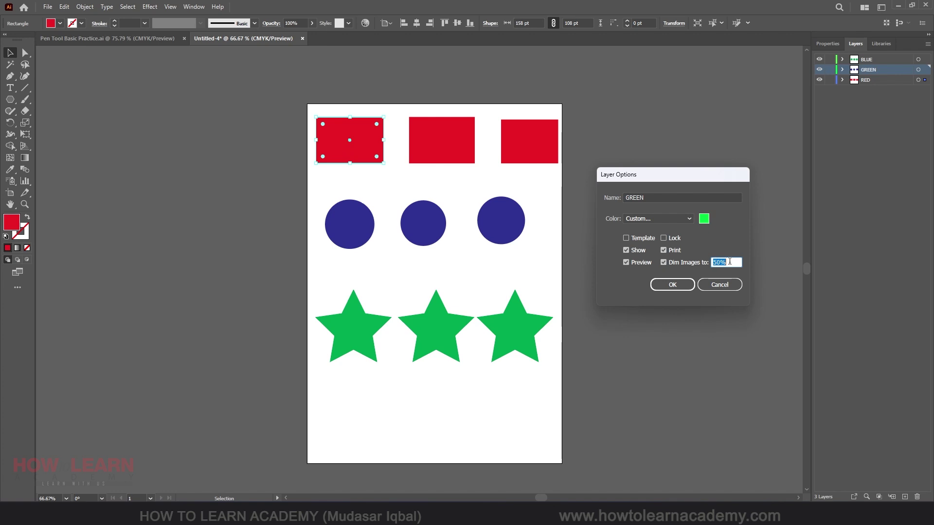
pyautogui.click(680, 288)
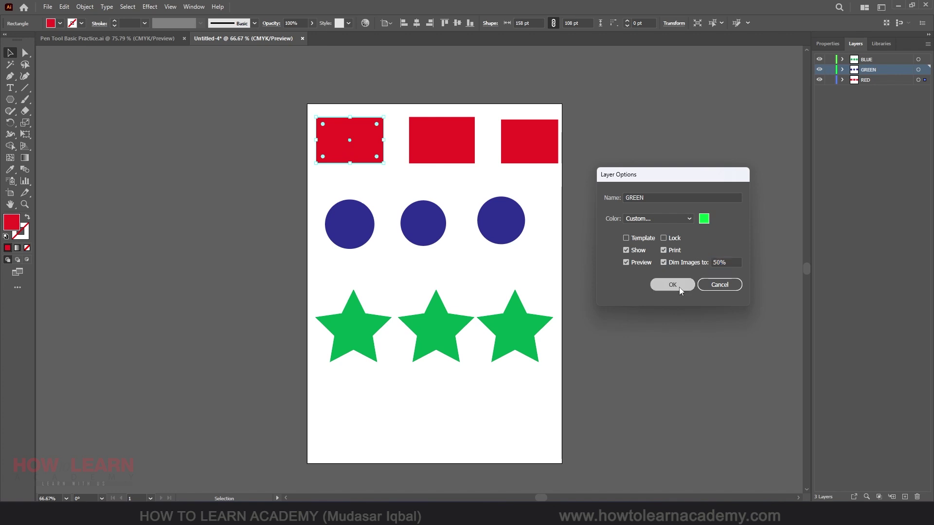
pyautogui.click(693, 165)
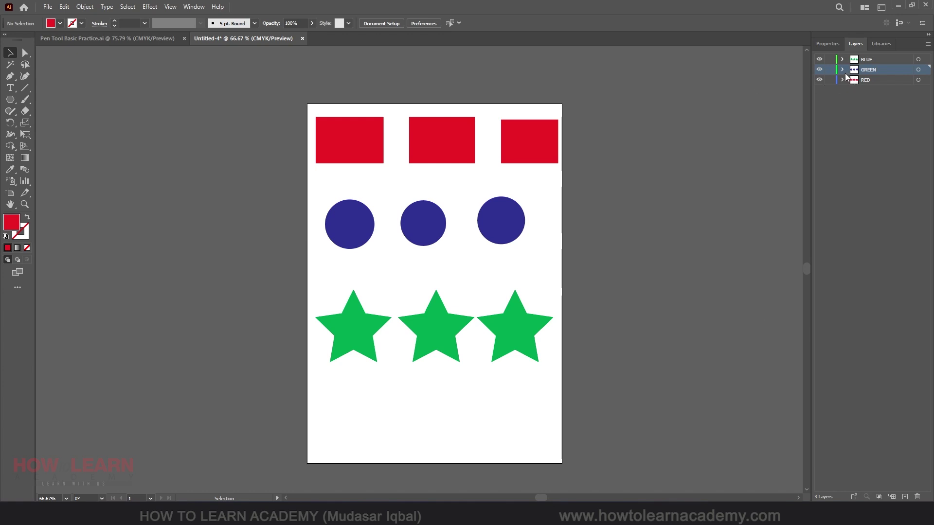
# Turn off the Dim Images option for the GREEN layer.
pyautogui.doubleClick(907, 70)
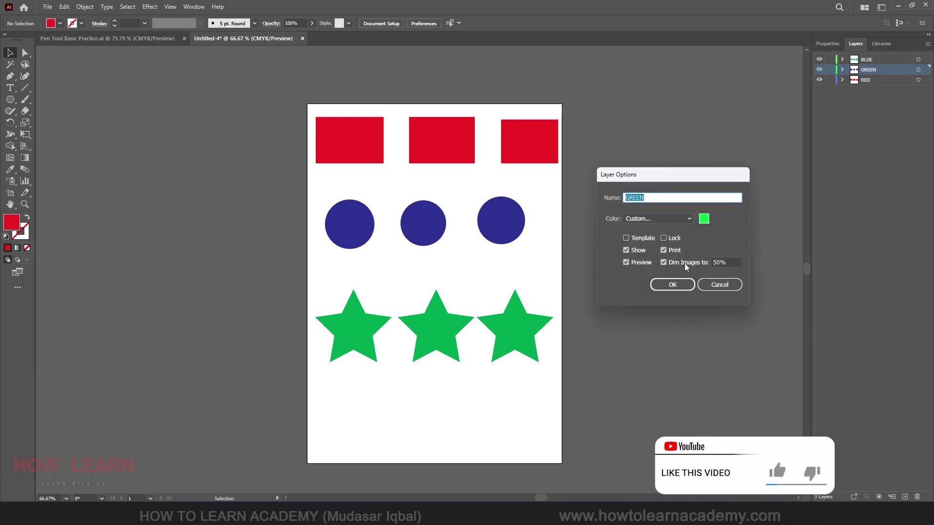
pyautogui.click(663, 262)
pyautogui.click(672, 284)
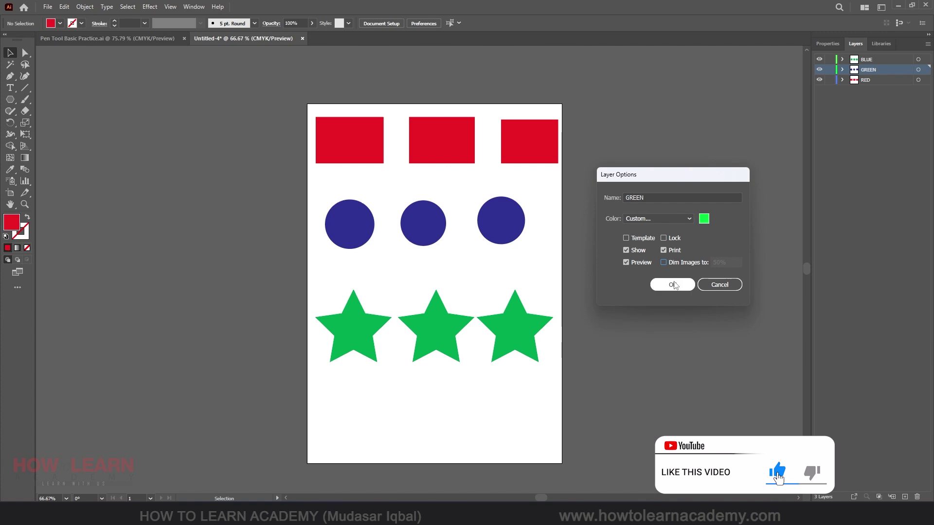
# Set the row size of the layer list to Large.
pyautogui.click(928, 45)
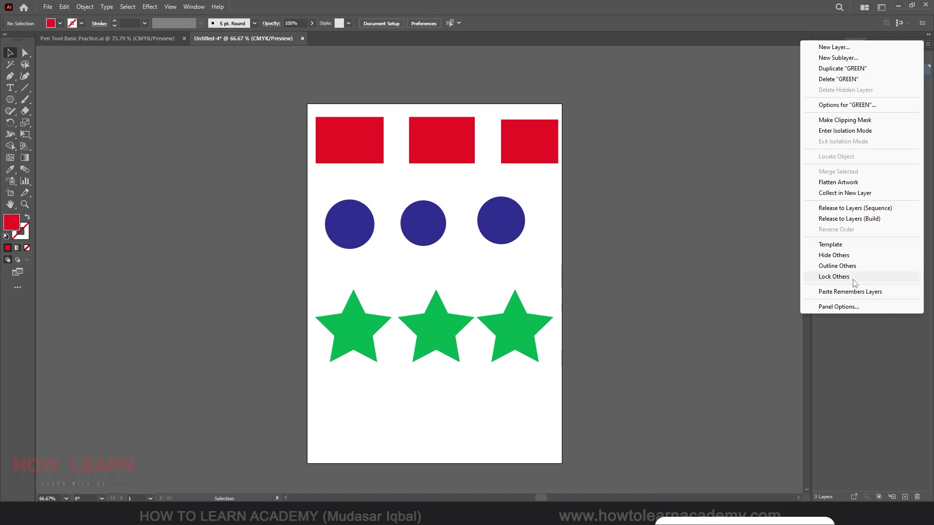
pyautogui.click(854, 308)
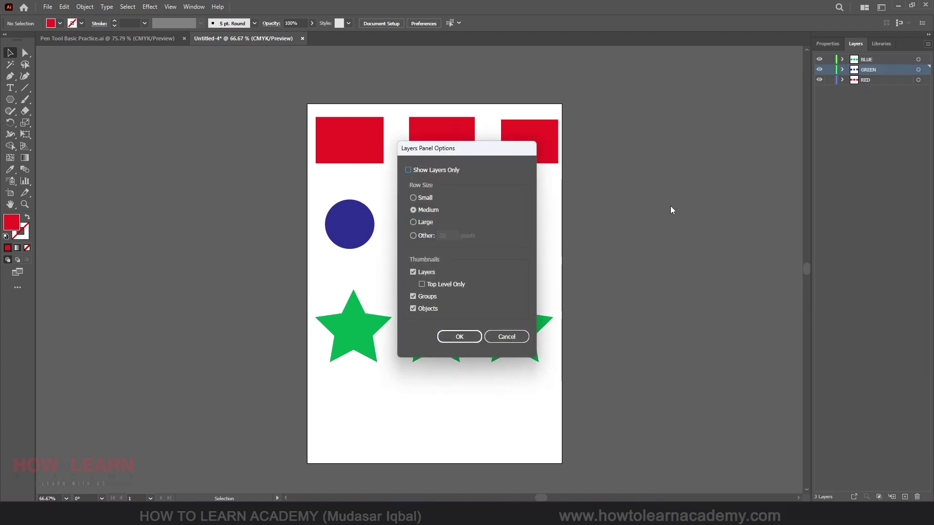
pyautogui.click(421, 223)
pyautogui.click(459, 337)
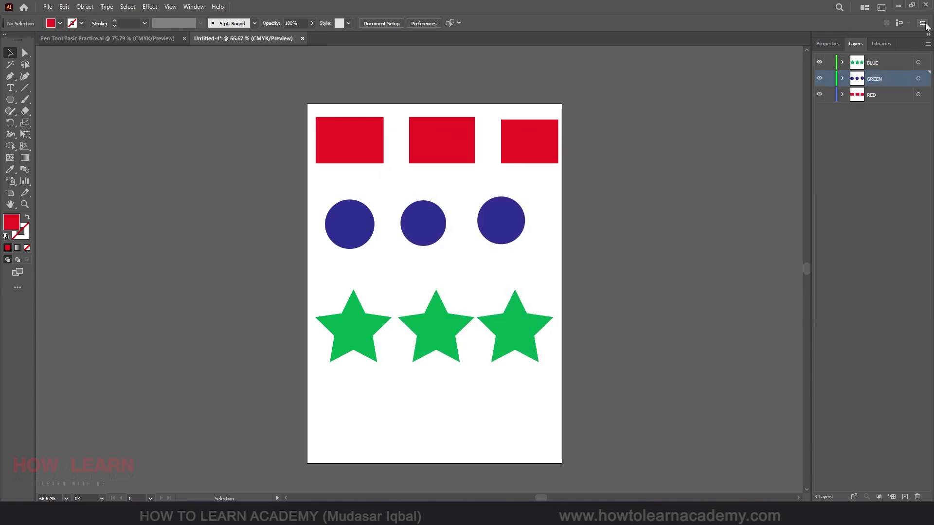
# Set the row size of the layer list back to Medium.
pyautogui.click(927, 44)
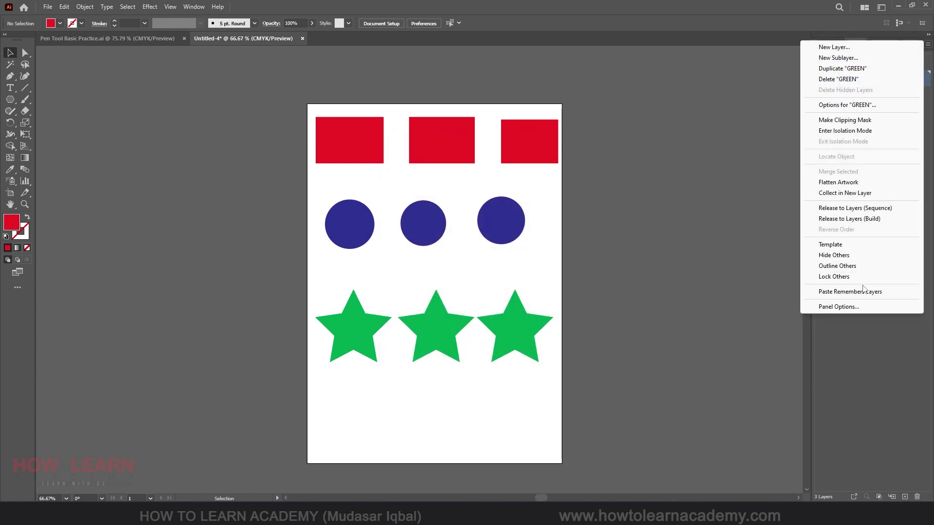
pyautogui.click(837, 307)
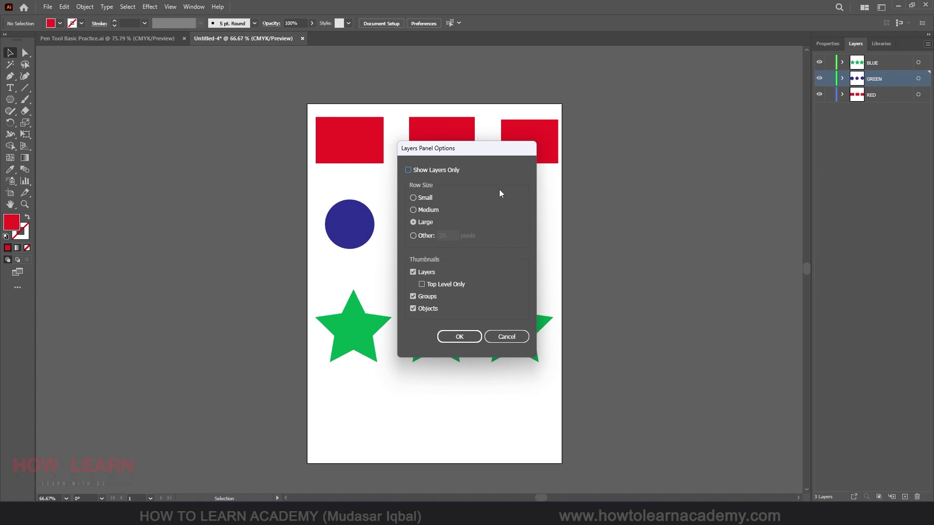
pyautogui.click(422, 210)
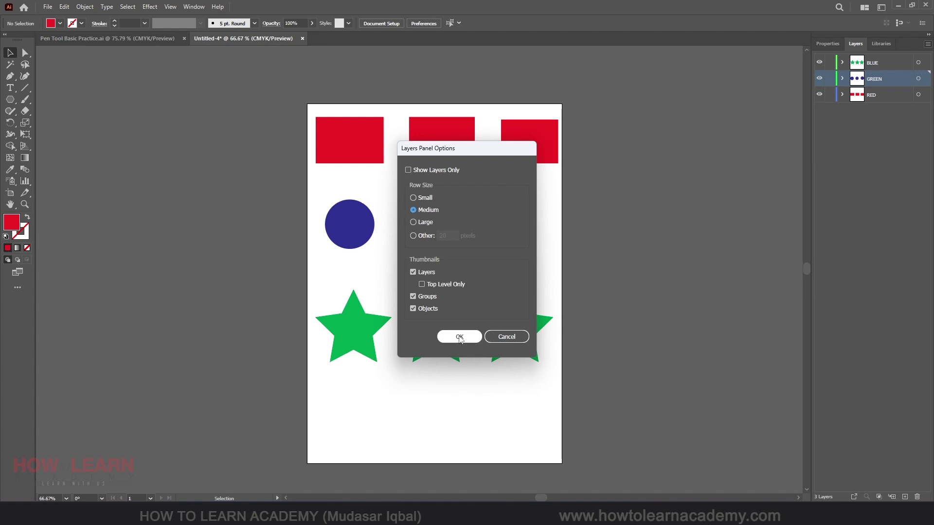
pyautogui.click(459, 337)
pyautogui.click(928, 45)
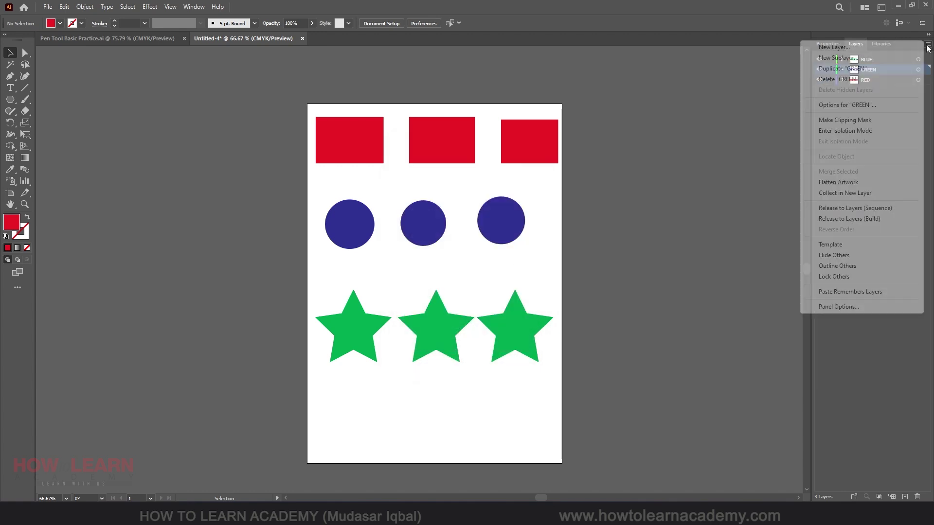
pyautogui.click(928, 45)
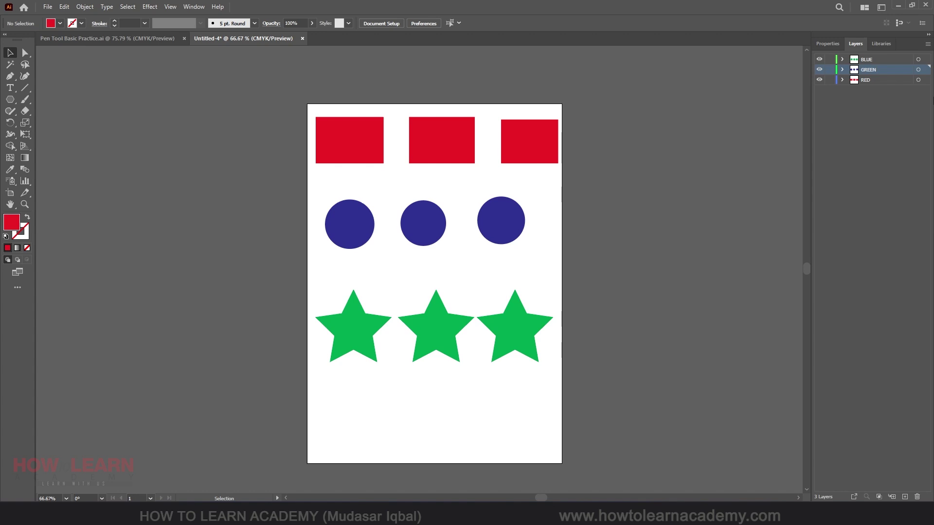